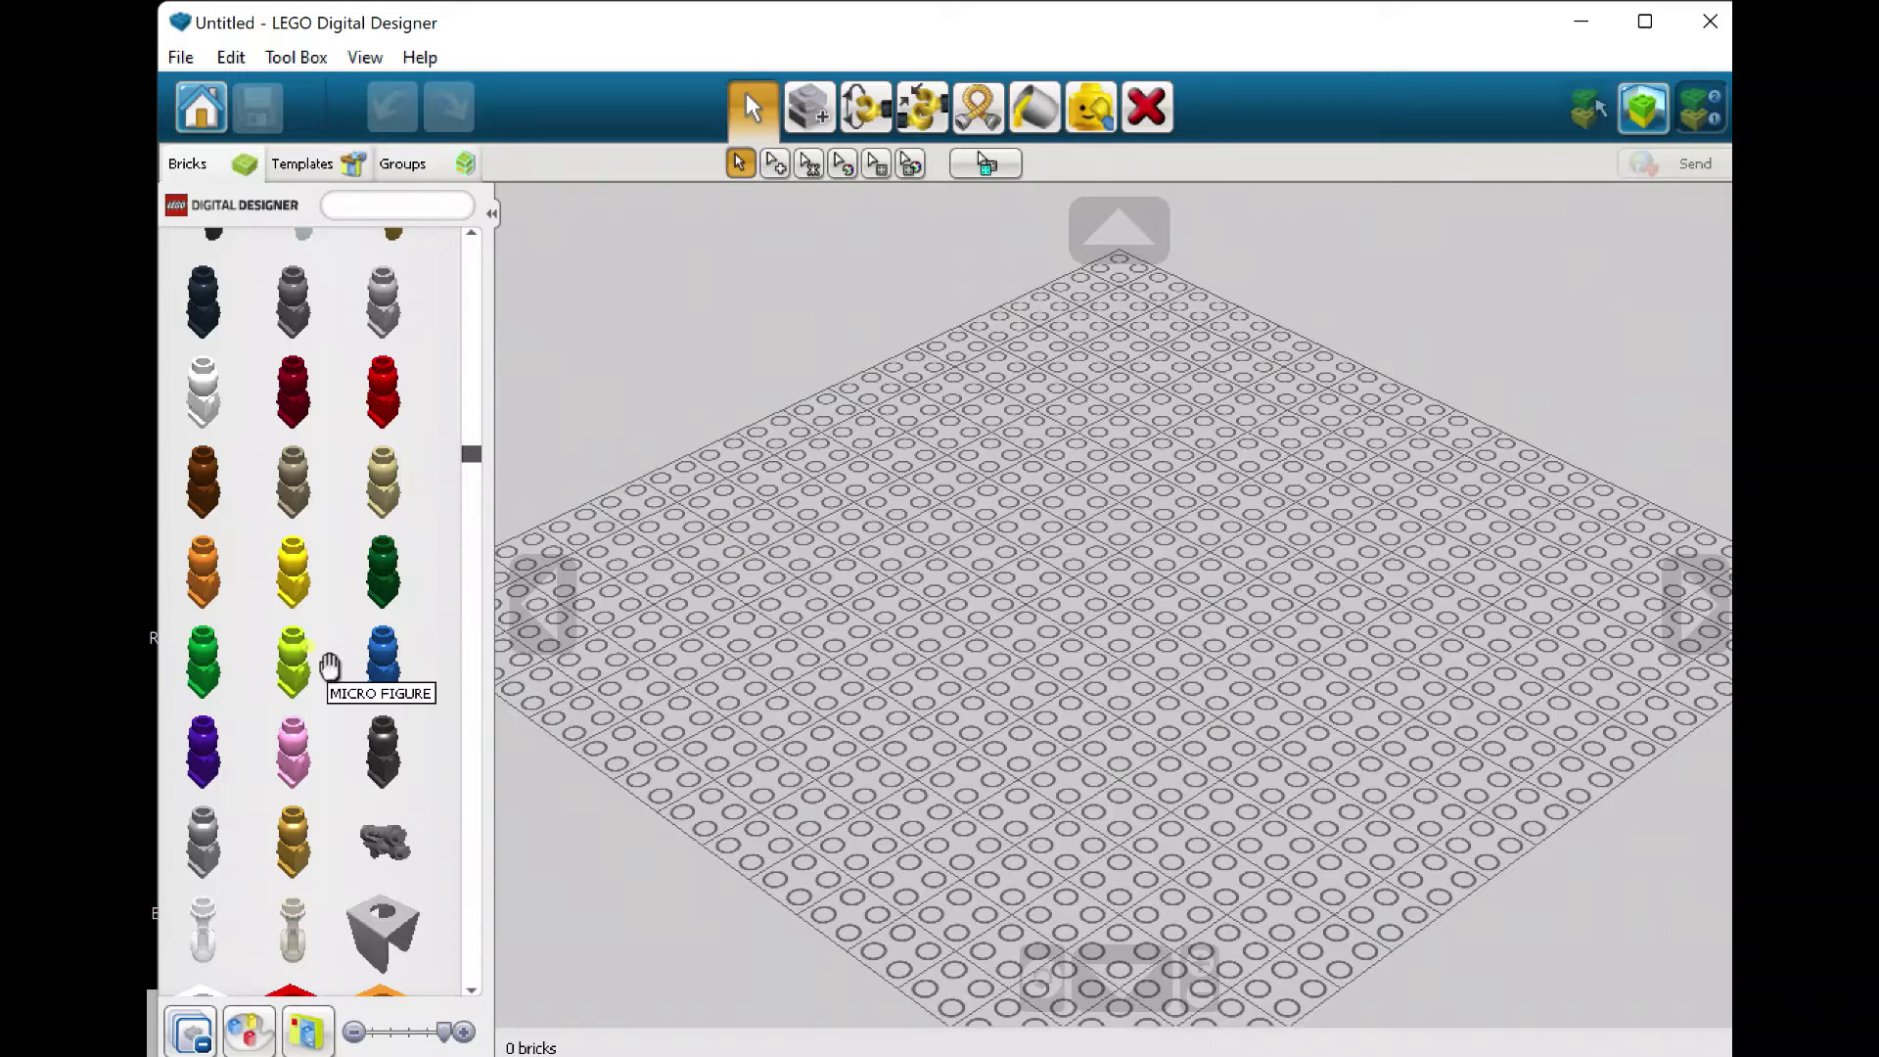
Place a pair of solid black minifigure legs on the empty baseplate.
{"action": "mouse_move", "coordinate": [612, 39]}
{"action": "left_mouse_down"}
{"action": "mouse_move", "coordinate": [763, 565]}
{"action": "mouse_move", "coordinate": [613, 5]}
{"action": "left_mouse_up"}
{"action": "scroll", "coordinate": [289, 439], "scroll_direction": "up", "scroll_amount": 6}
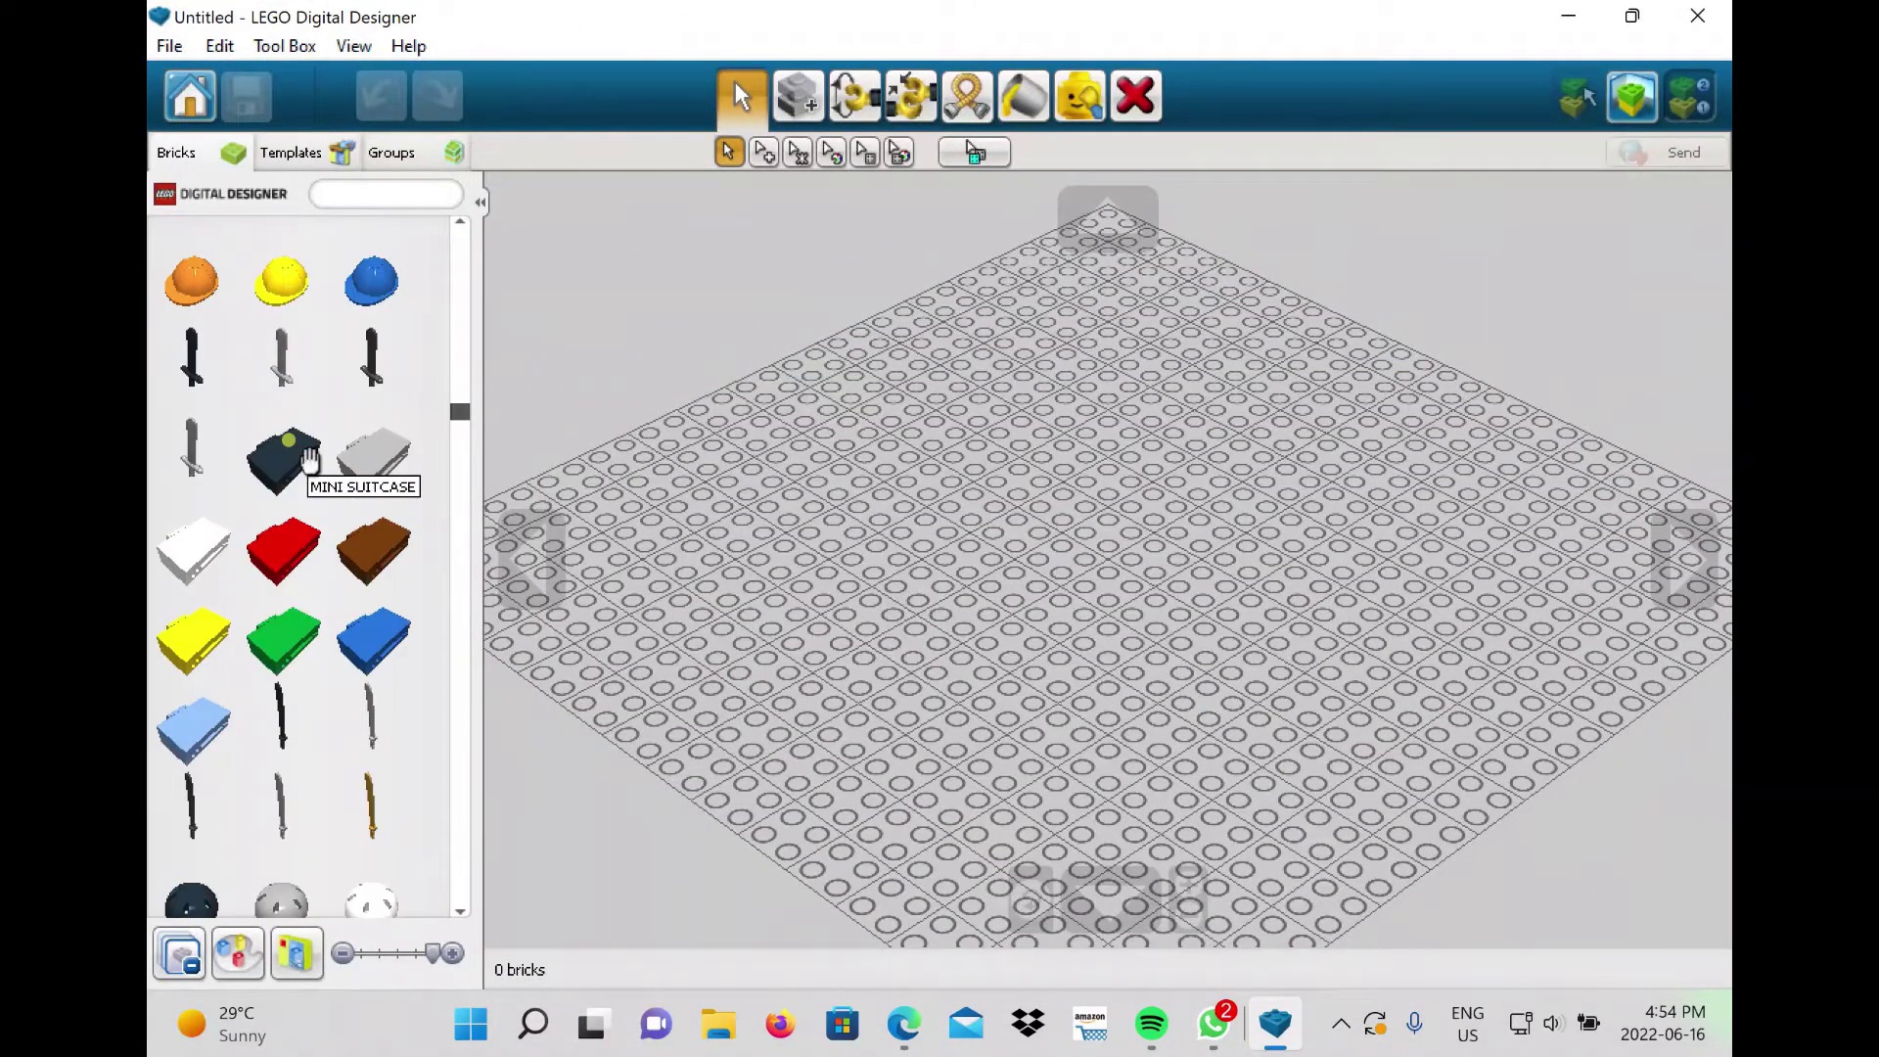
{"action": "scroll", "coordinate": [308, 460], "scroll_direction": "up", "scroll_amount": 15}
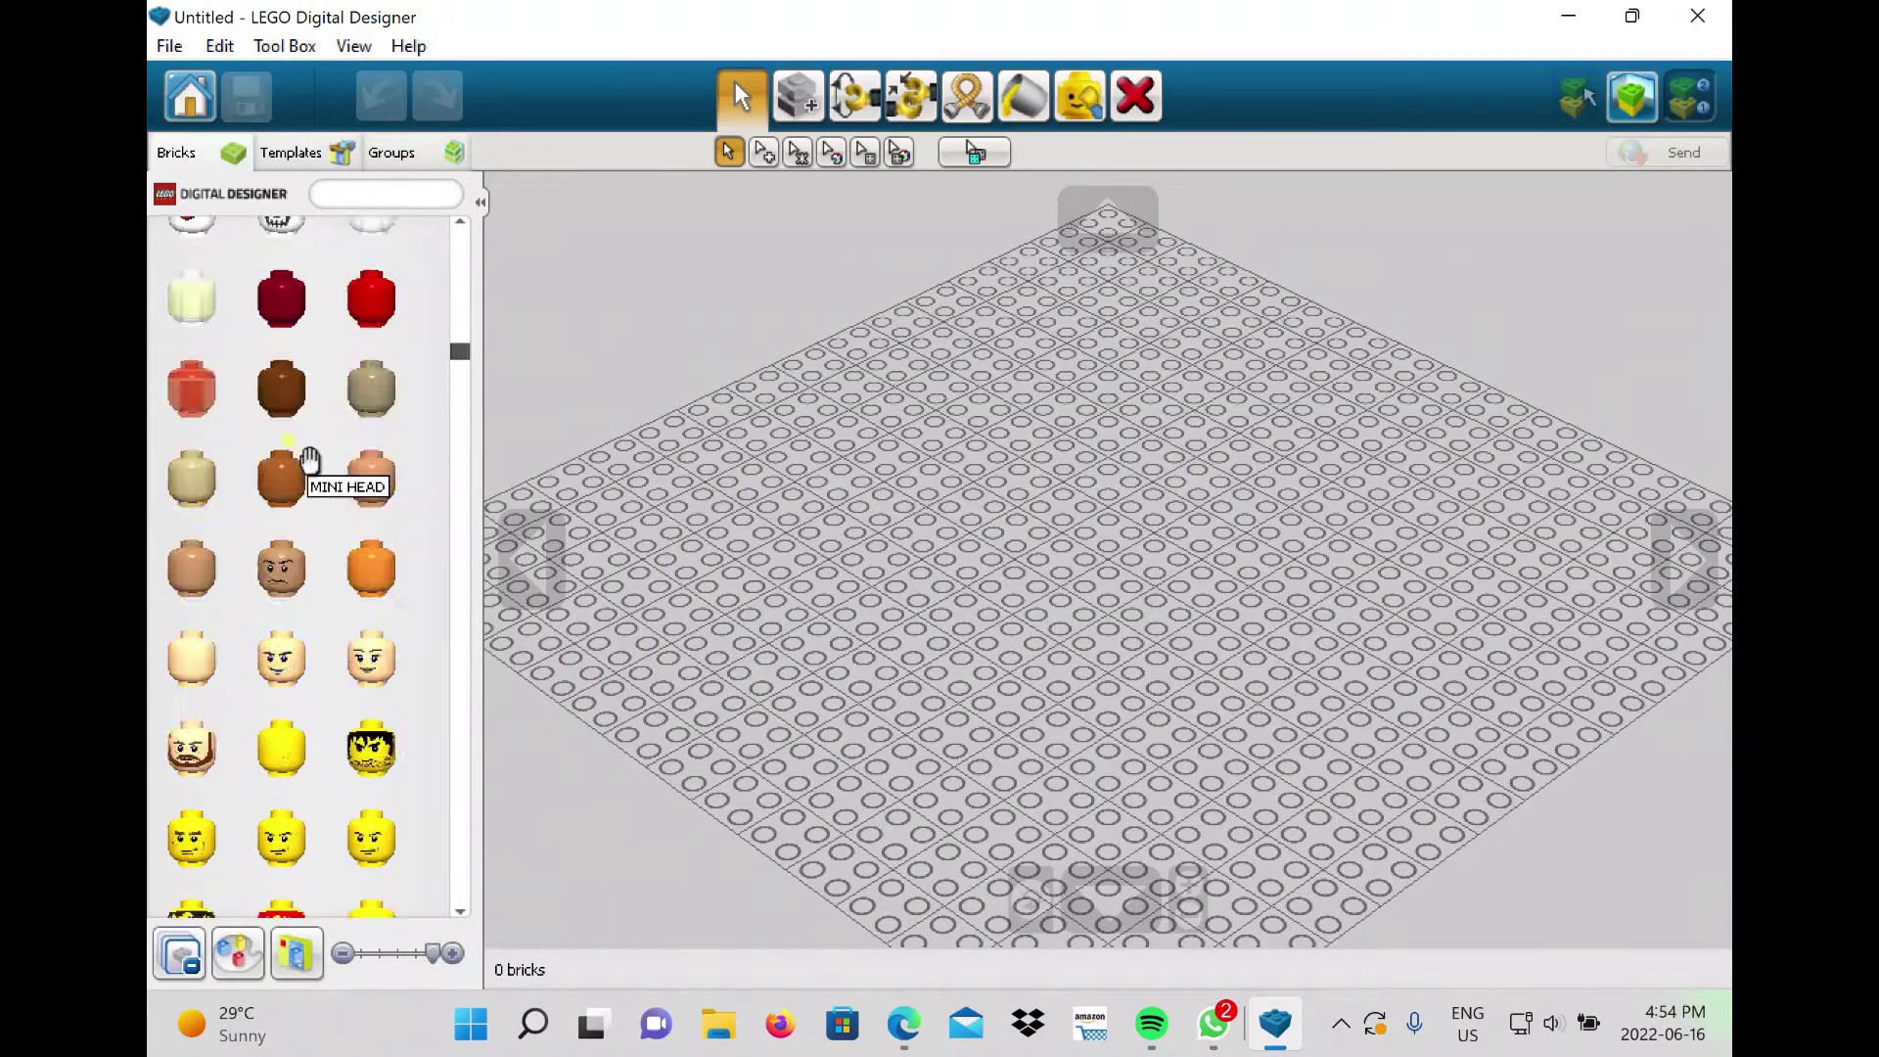
{"action": "scroll", "coordinate": [423, 578], "scroll_direction": "down", "scroll_amount": 6}
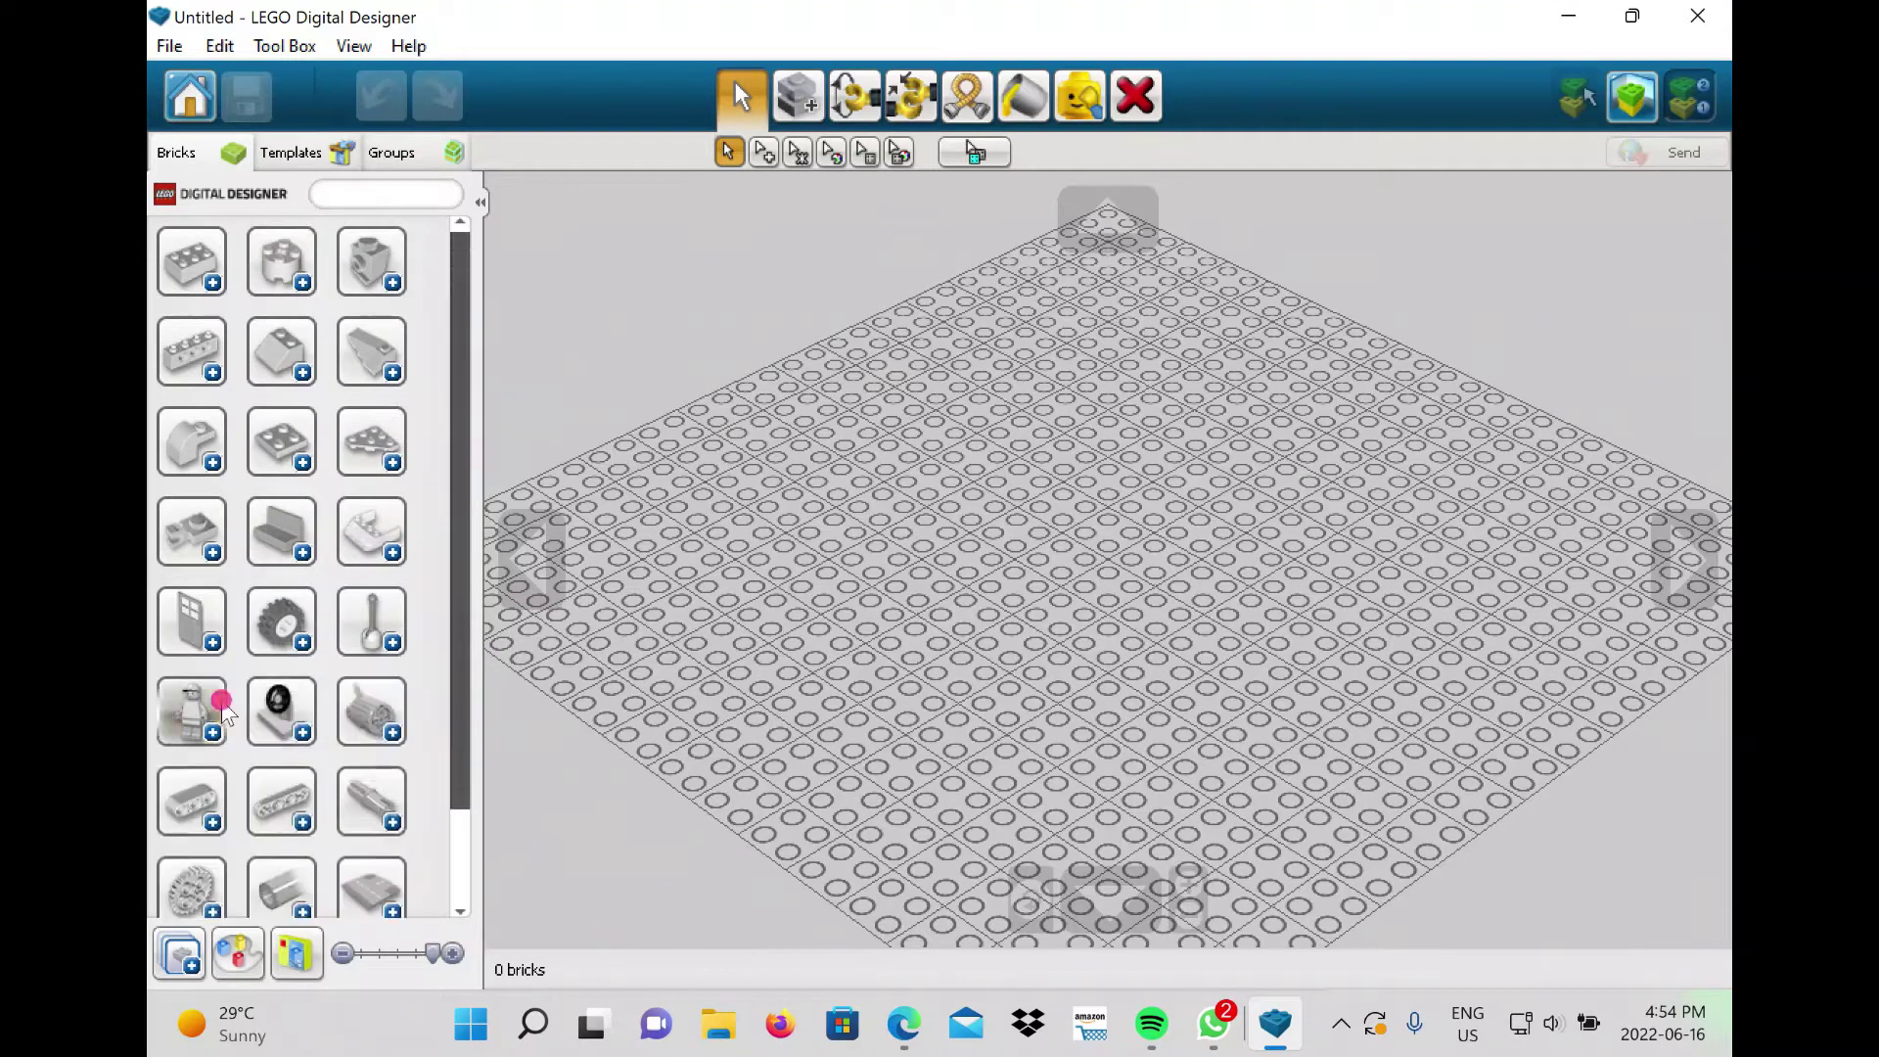
{"action": "scroll", "coordinate": [422, 575], "scroll_direction": "down", "scroll_amount": 10}
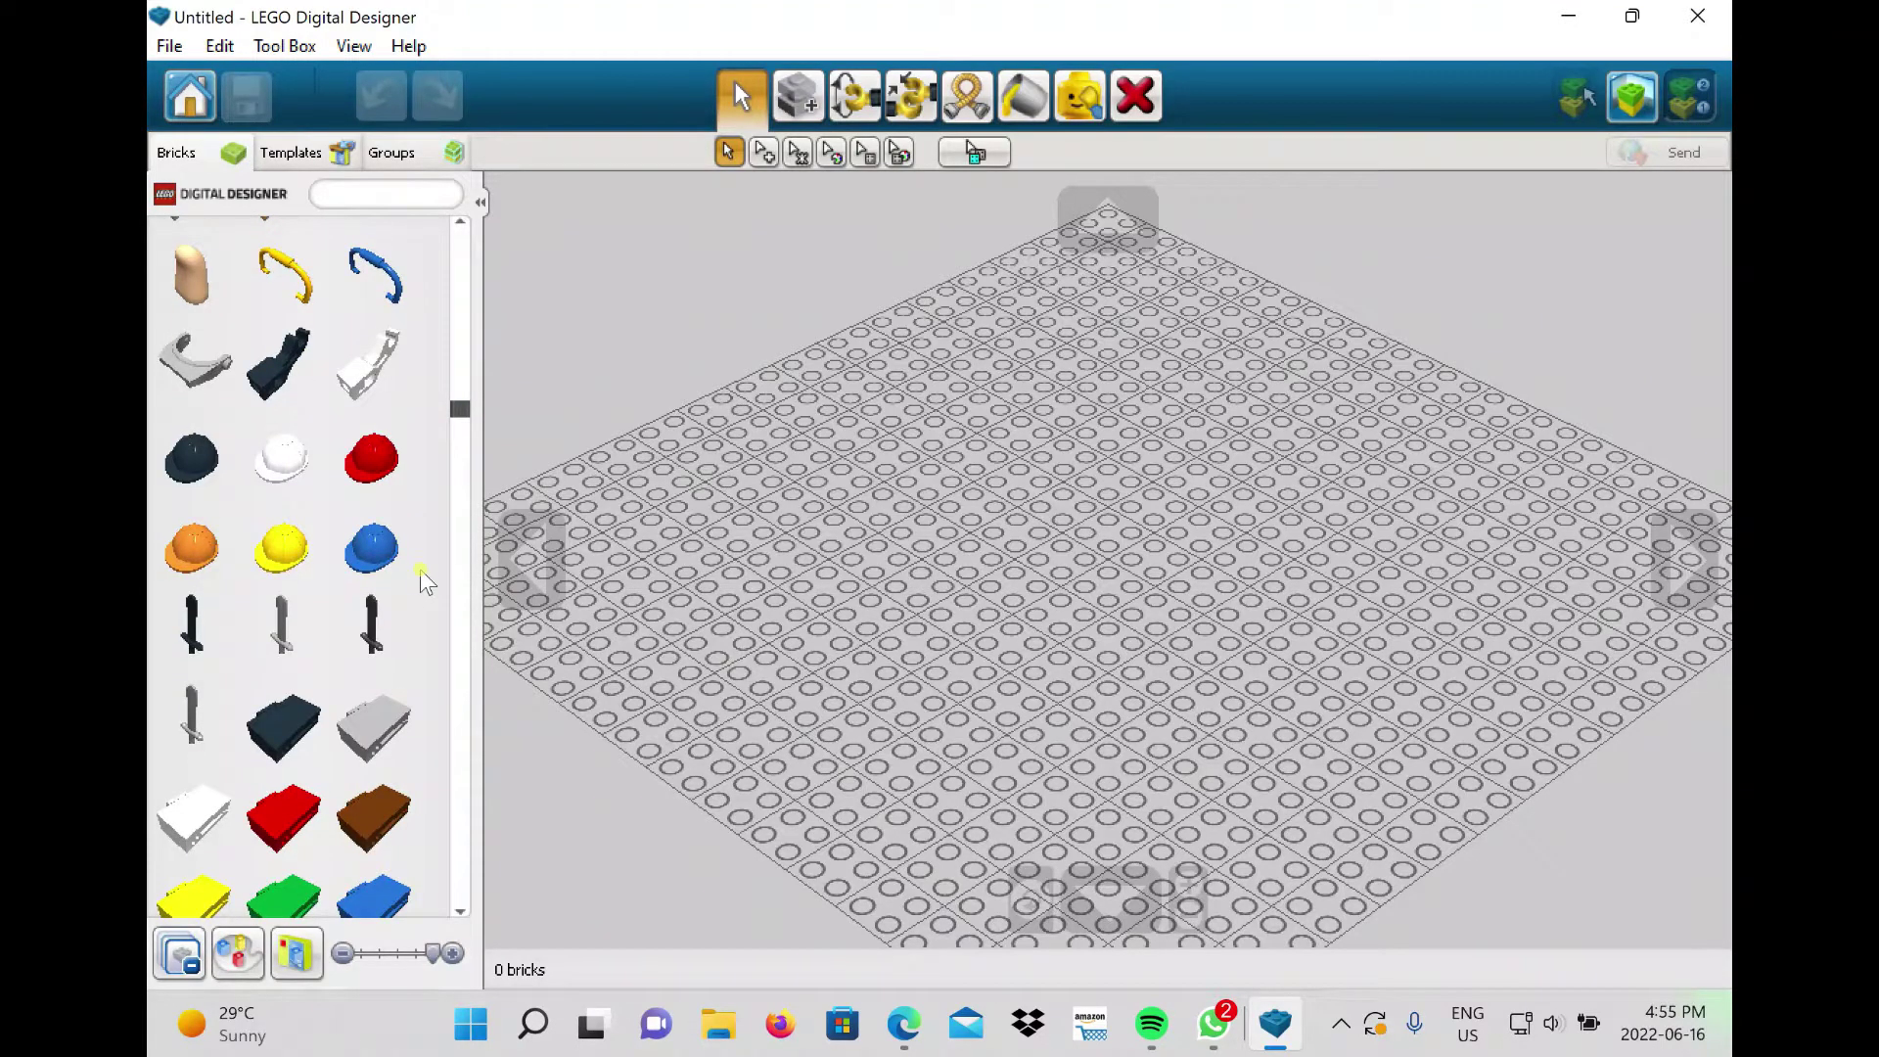
{"action": "scroll", "coordinate": [421, 572], "scroll_direction": "down", "scroll_amount": 8}
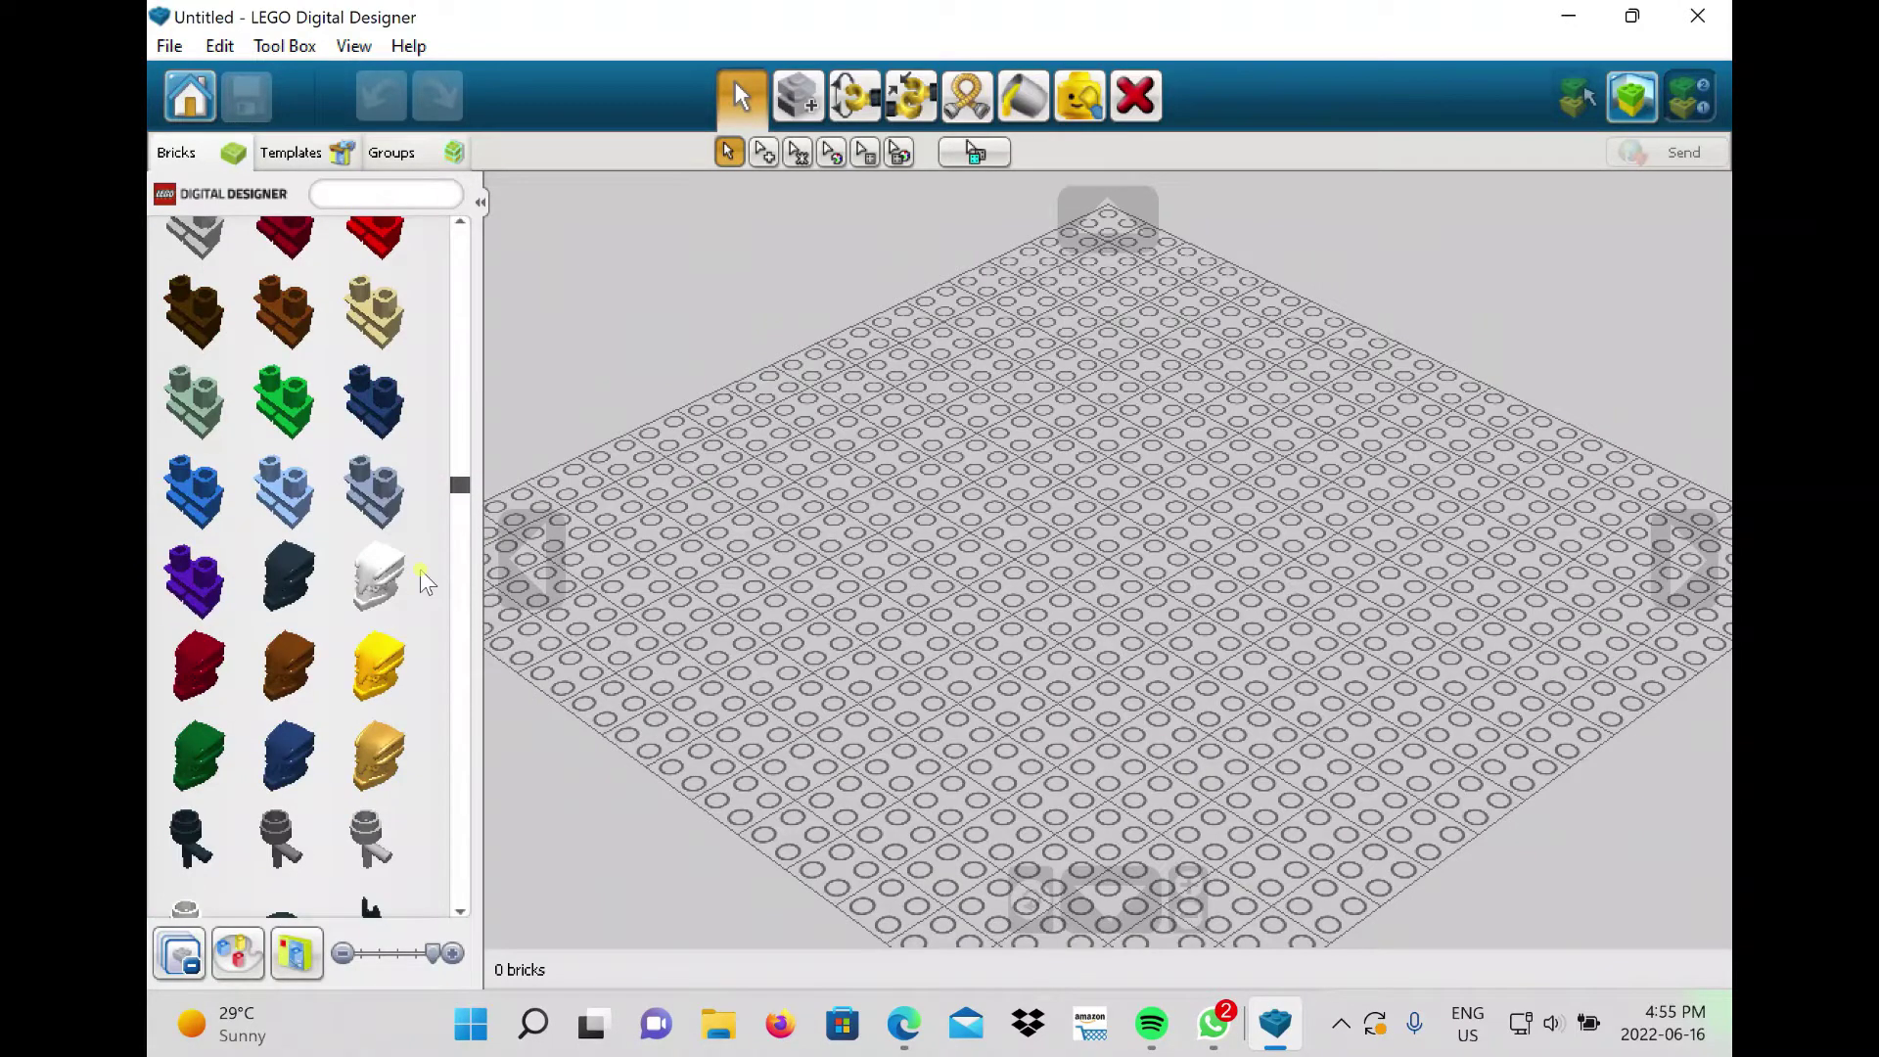
{"action": "scroll", "coordinate": [420, 570], "scroll_direction": "down", "scroll_amount": 10}
{"action": "scroll", "coordinate": [420, 570], "scroll_direction": "down", "scroll_amount": 10}
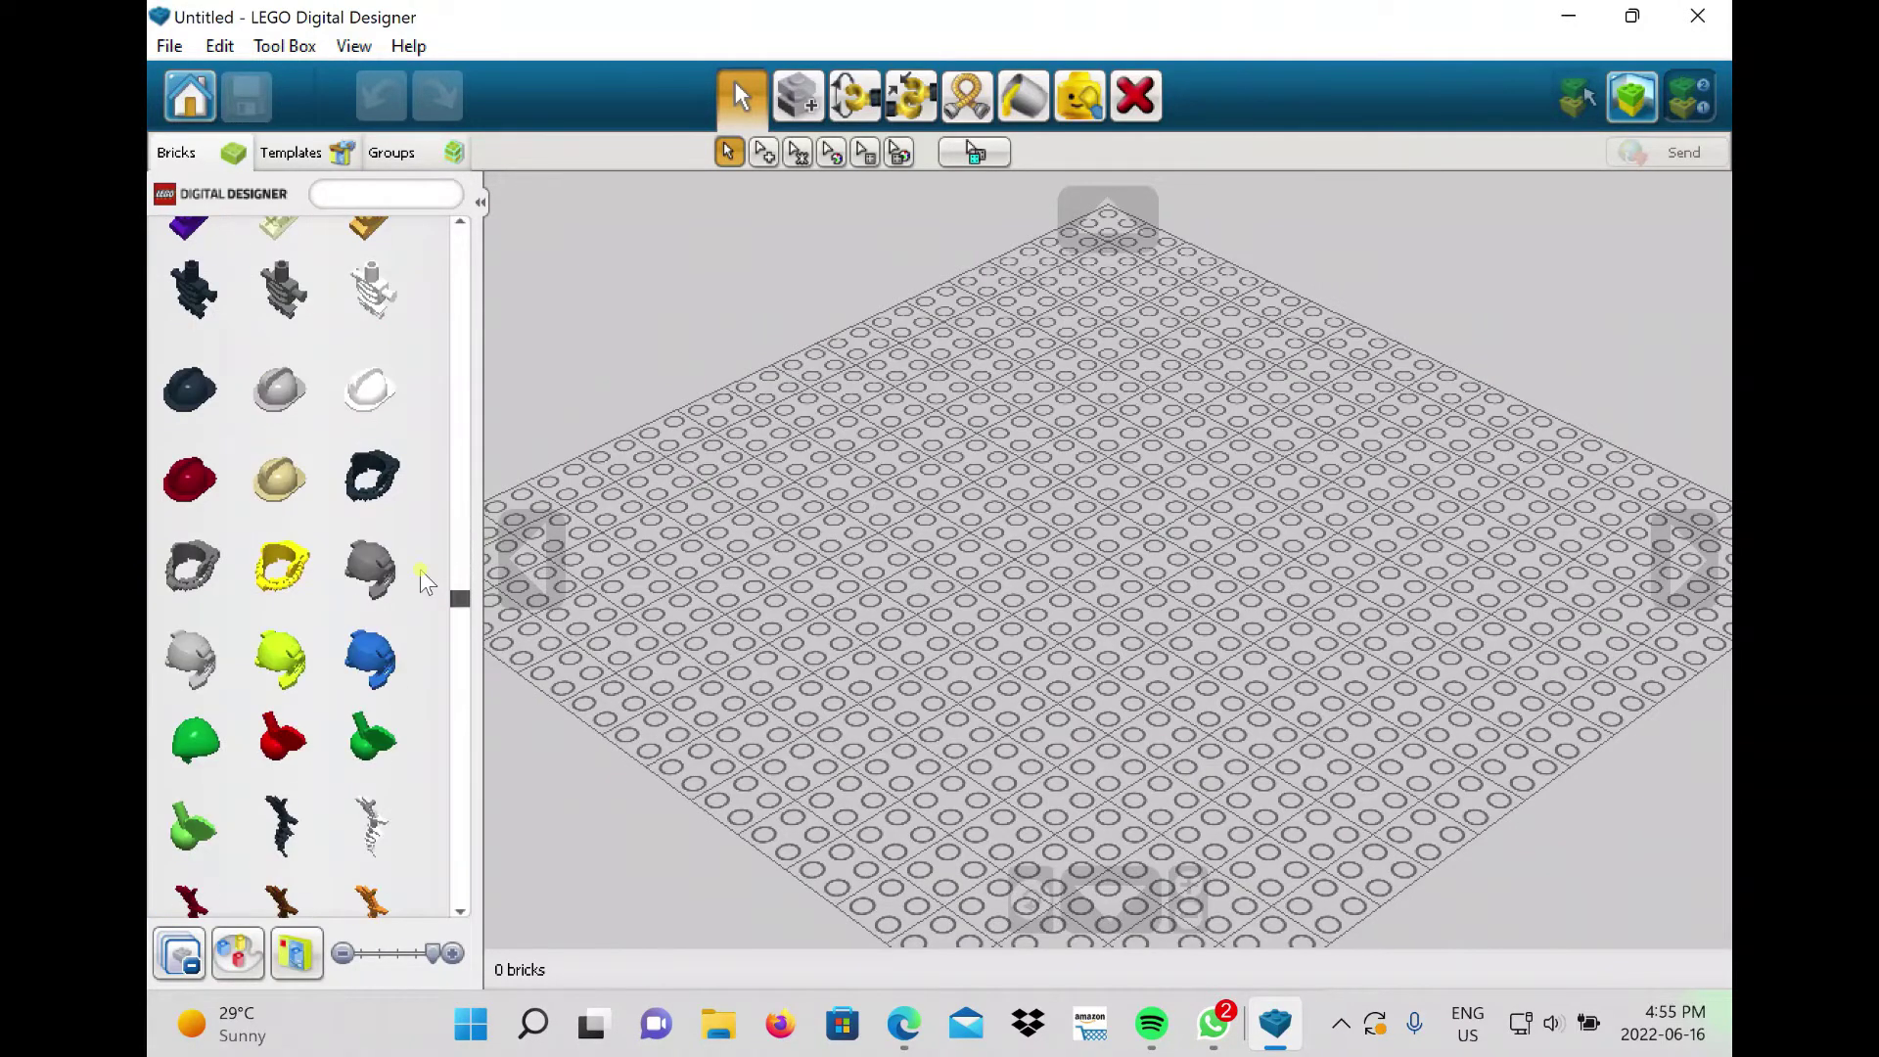
{"action": "scroll", "coordinate": [420, 570], "scroll_direction": "down", "scroll_amount": 5}
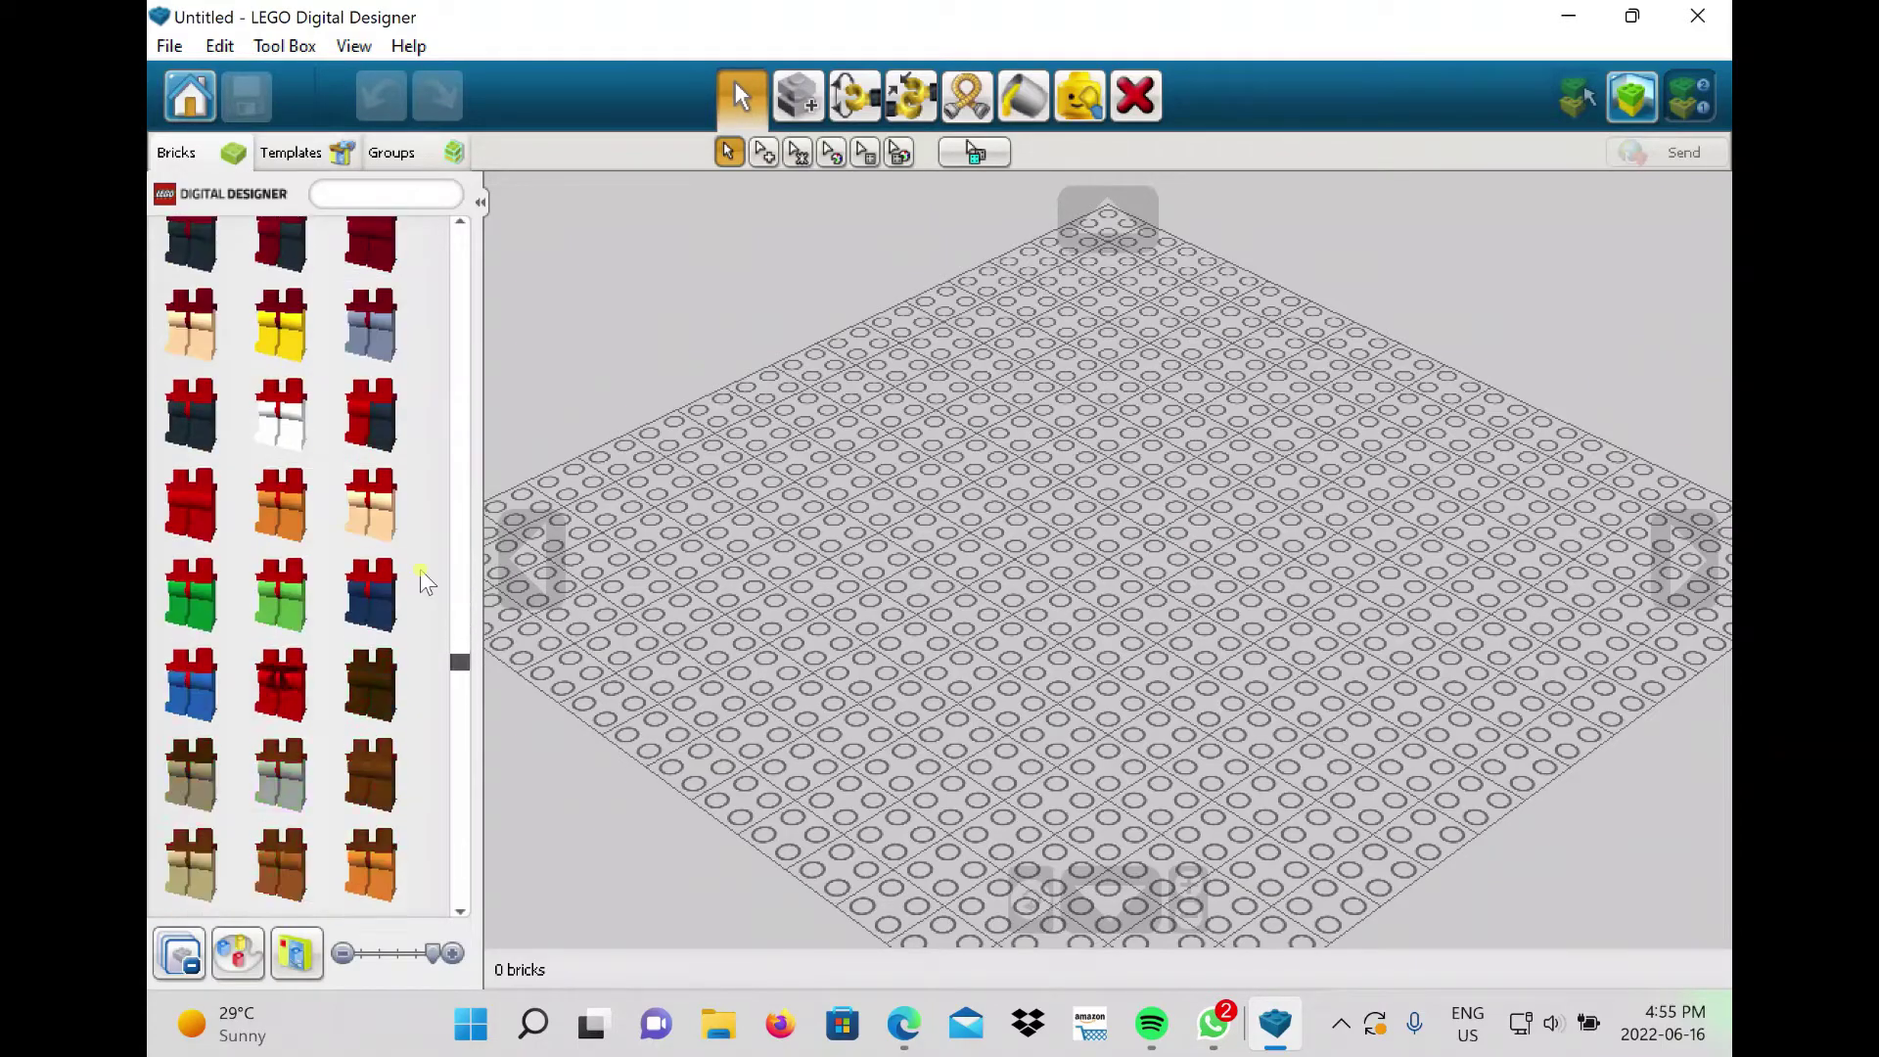
{"action": "left_click", "coordinate": [280, 381]}
{"action": "scroll", "coordinate": [942, 496], "scroll_direction": "up", "scroll_amount": 5}
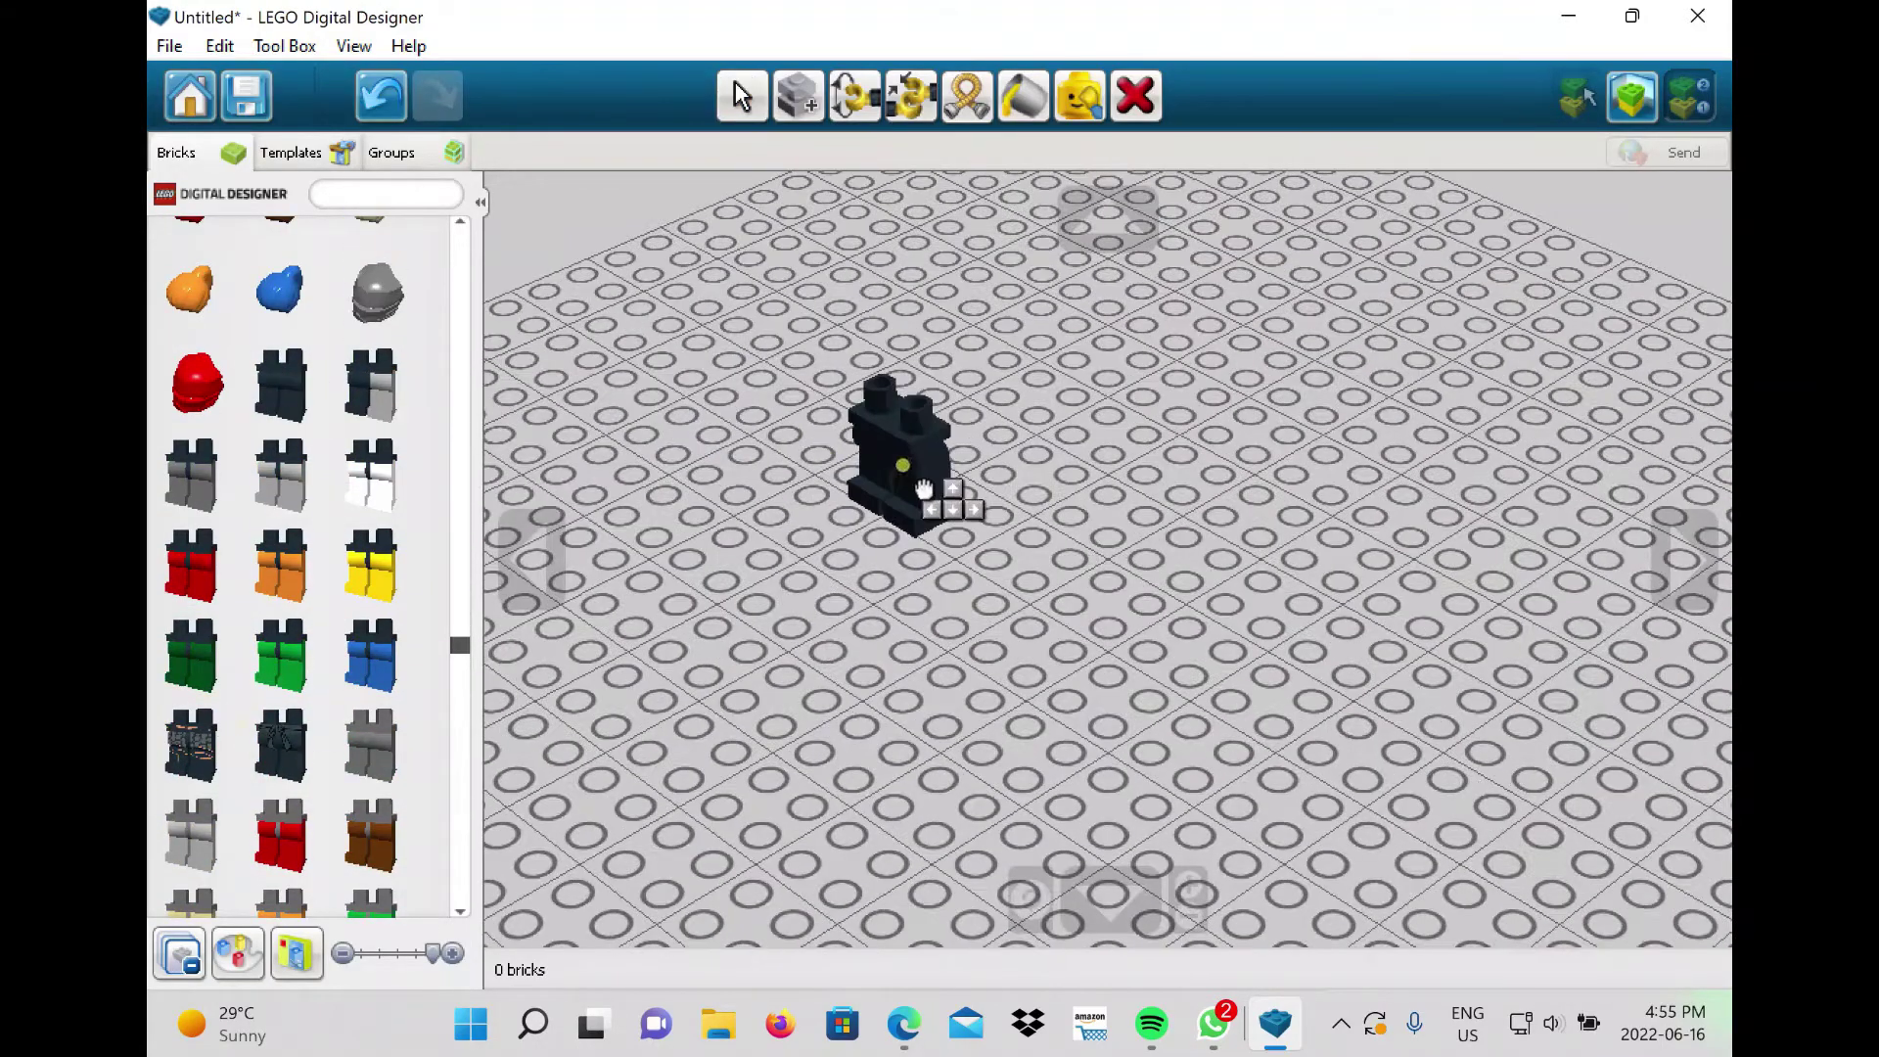
{"action": "left_click", "coordinate": [1043, 528]}
Attach the black uniform torso with the gold badge and yellow hands on top of the black legs.
{"action": "scroll", "coordinate": [274, 682], "scroll_direction": "down", "scroll_amount": 3}
{"action": "scroll", "coordinate": [274, 682], "scroll_direction": "down", "scroll_amount": 5}
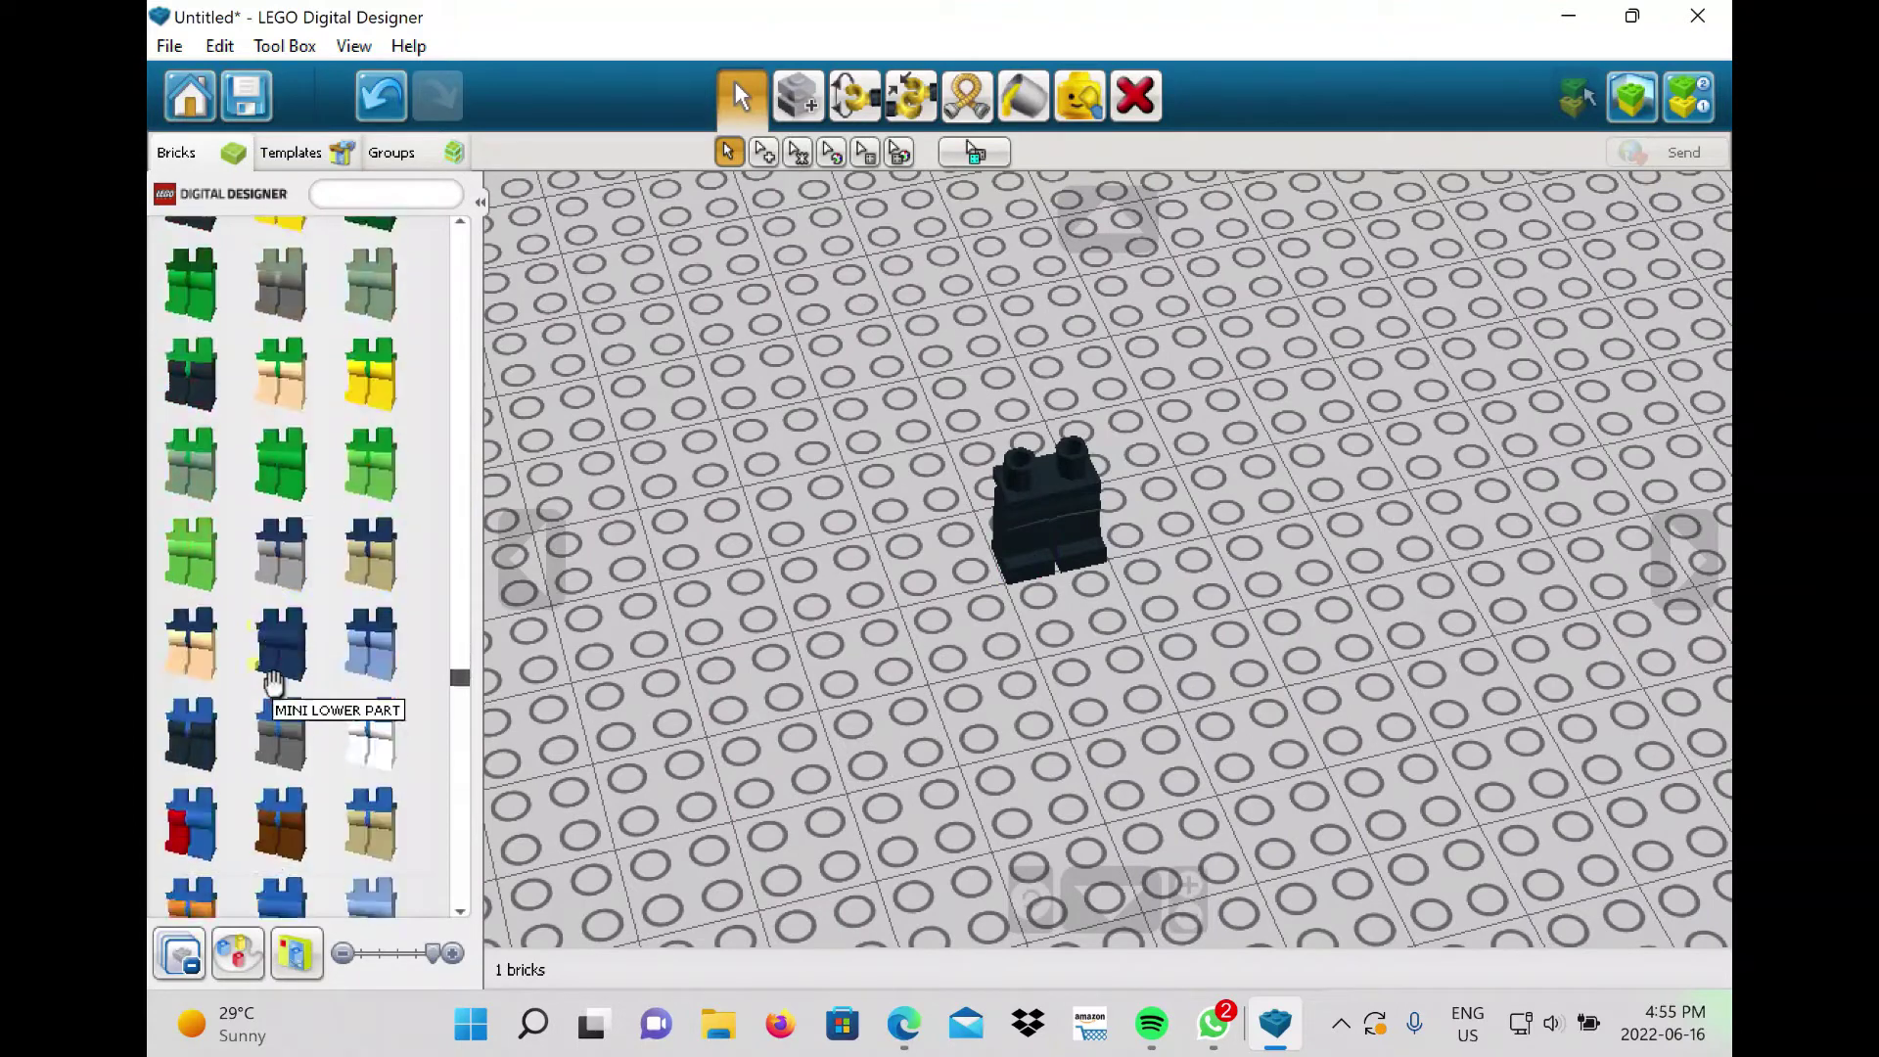
{"action": "left_click", "coordinate": [266, 615]}
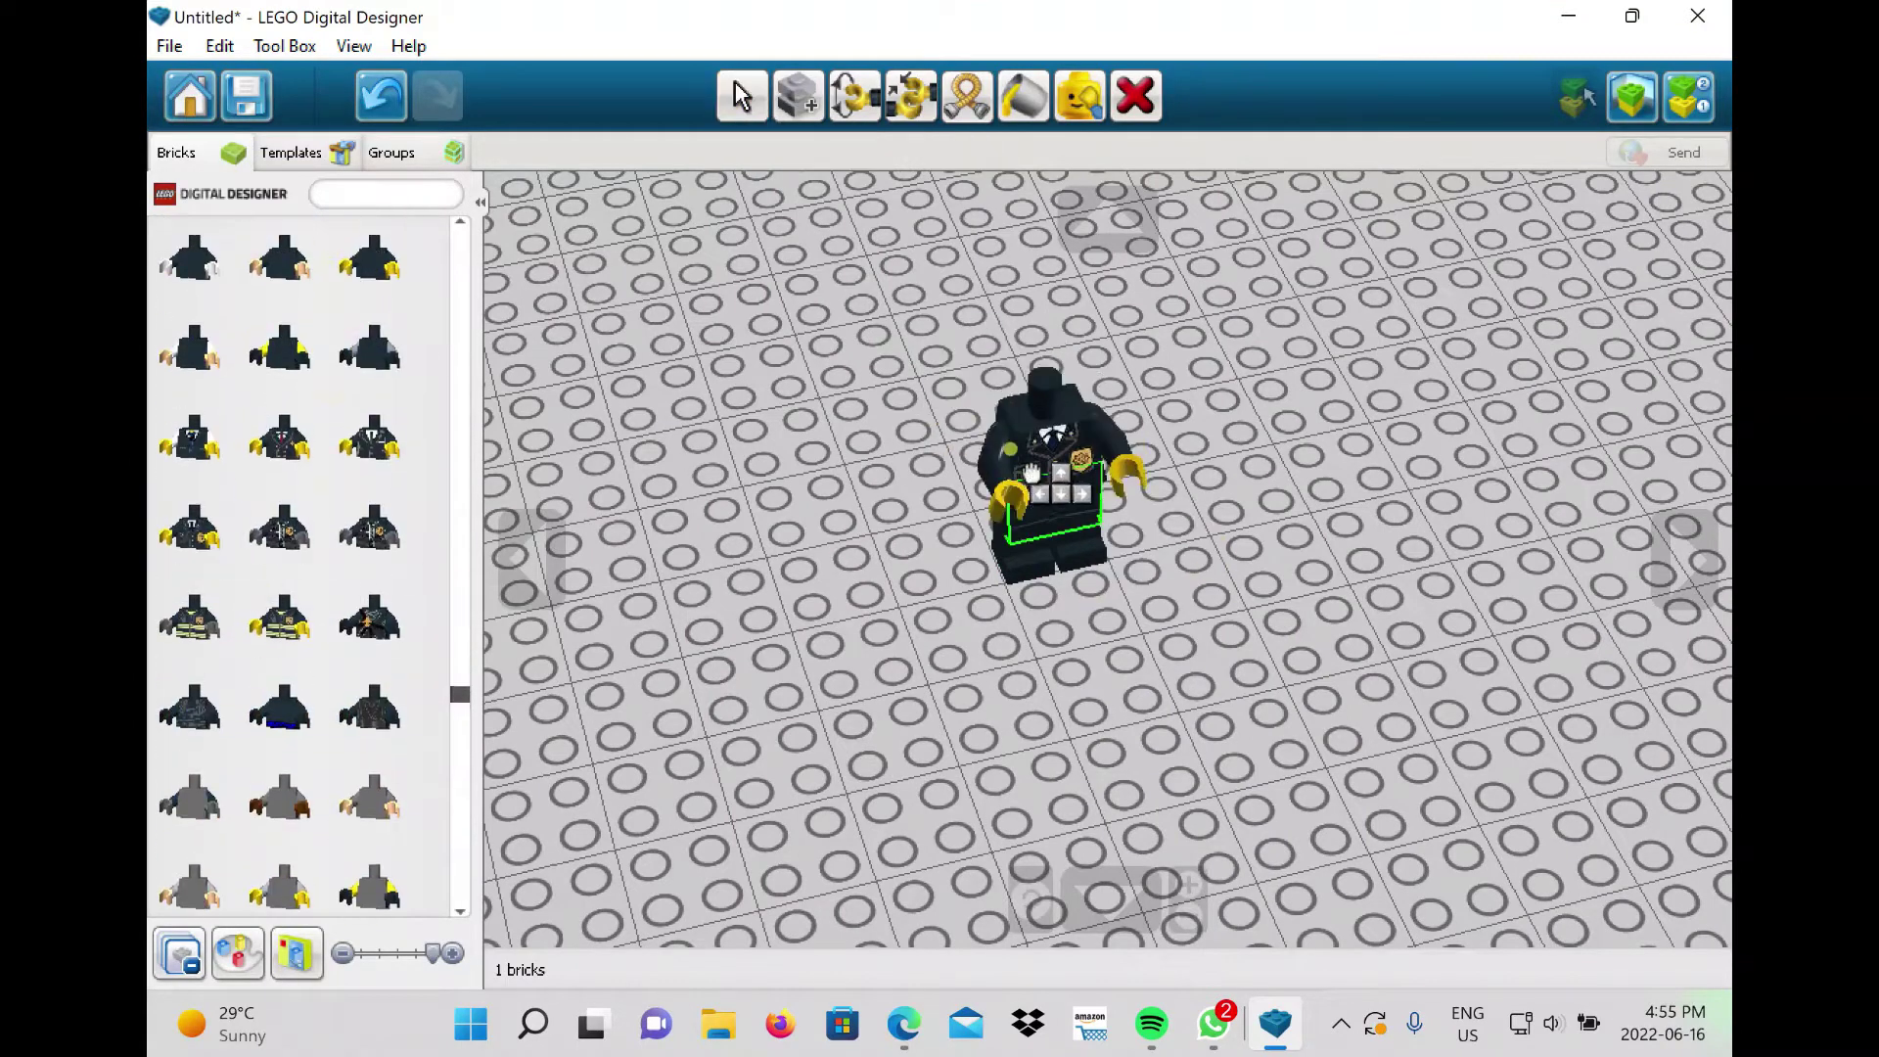
{"action": "left_click", "coordinate": [1033, 482]}
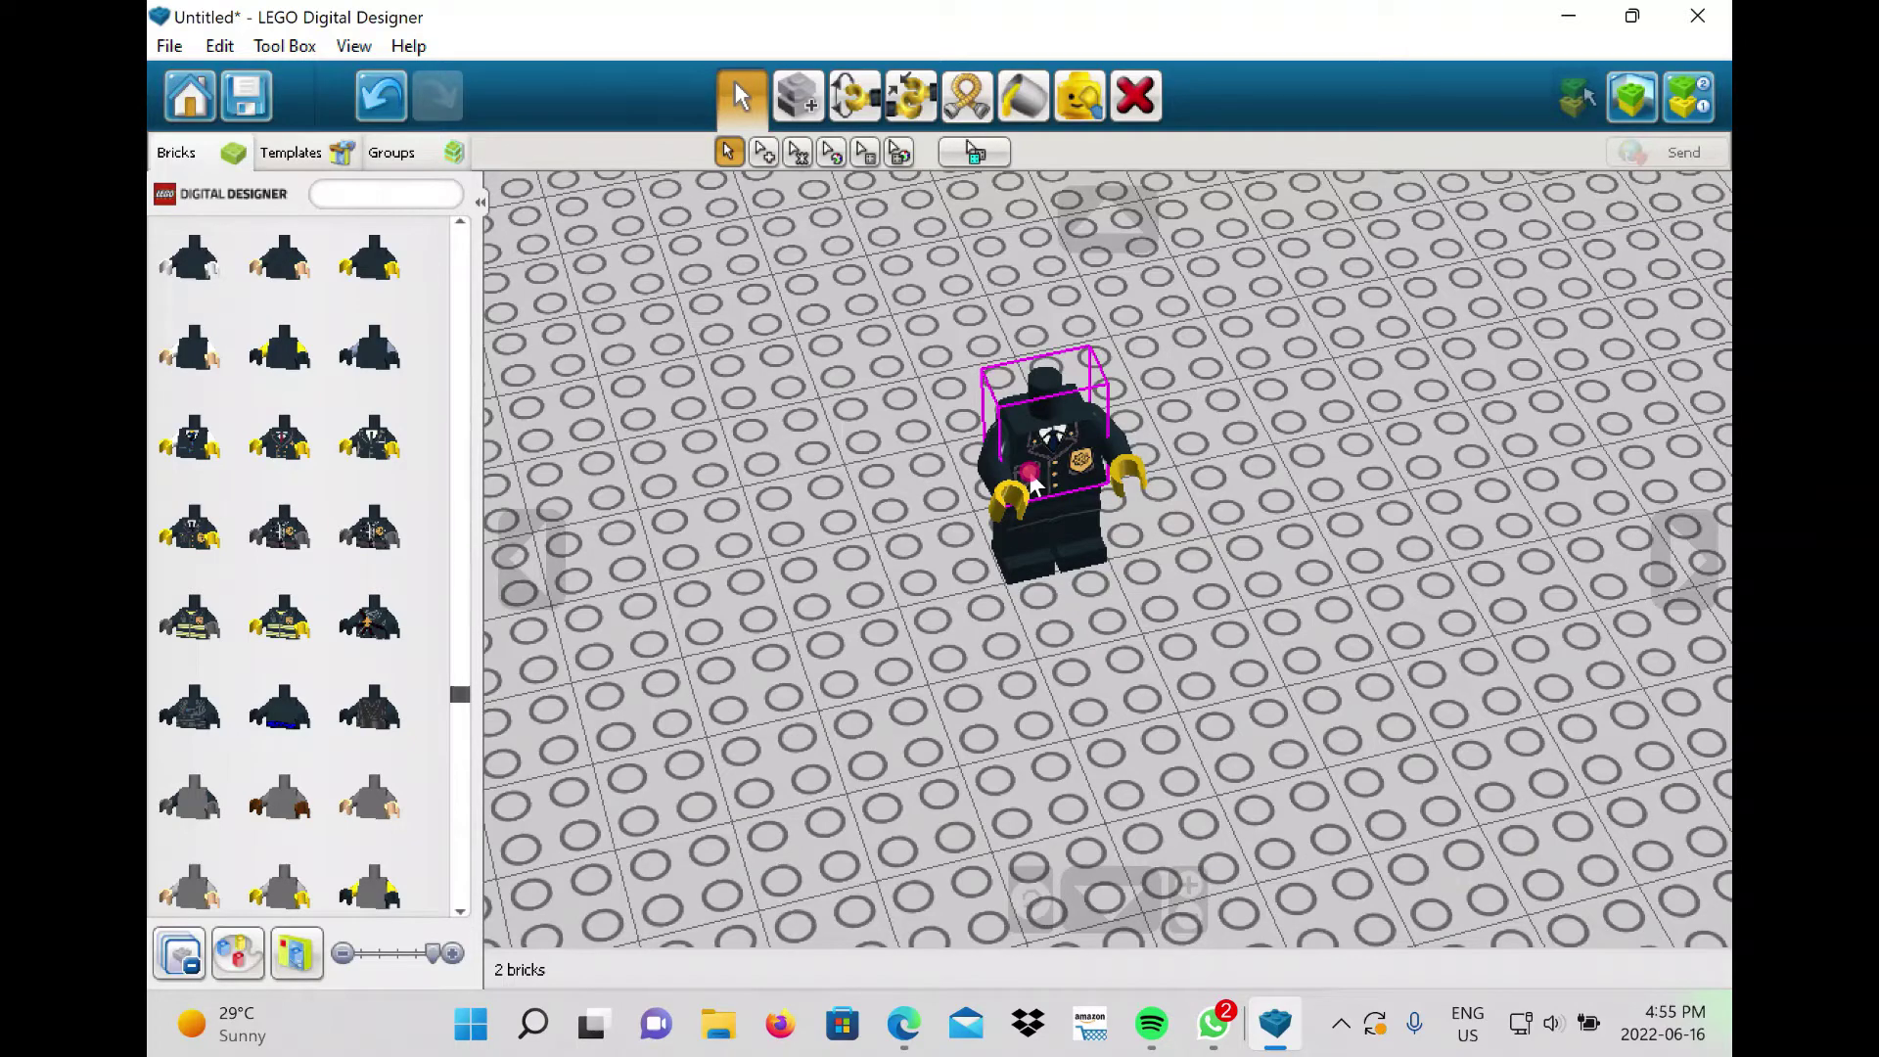
Put a yellow mini head with a plain printed face on the minifigure's torso.
{"action": "scroll", "coordinate": [362, 494], "scroll_direction": "up", "scroll_amount": 5}
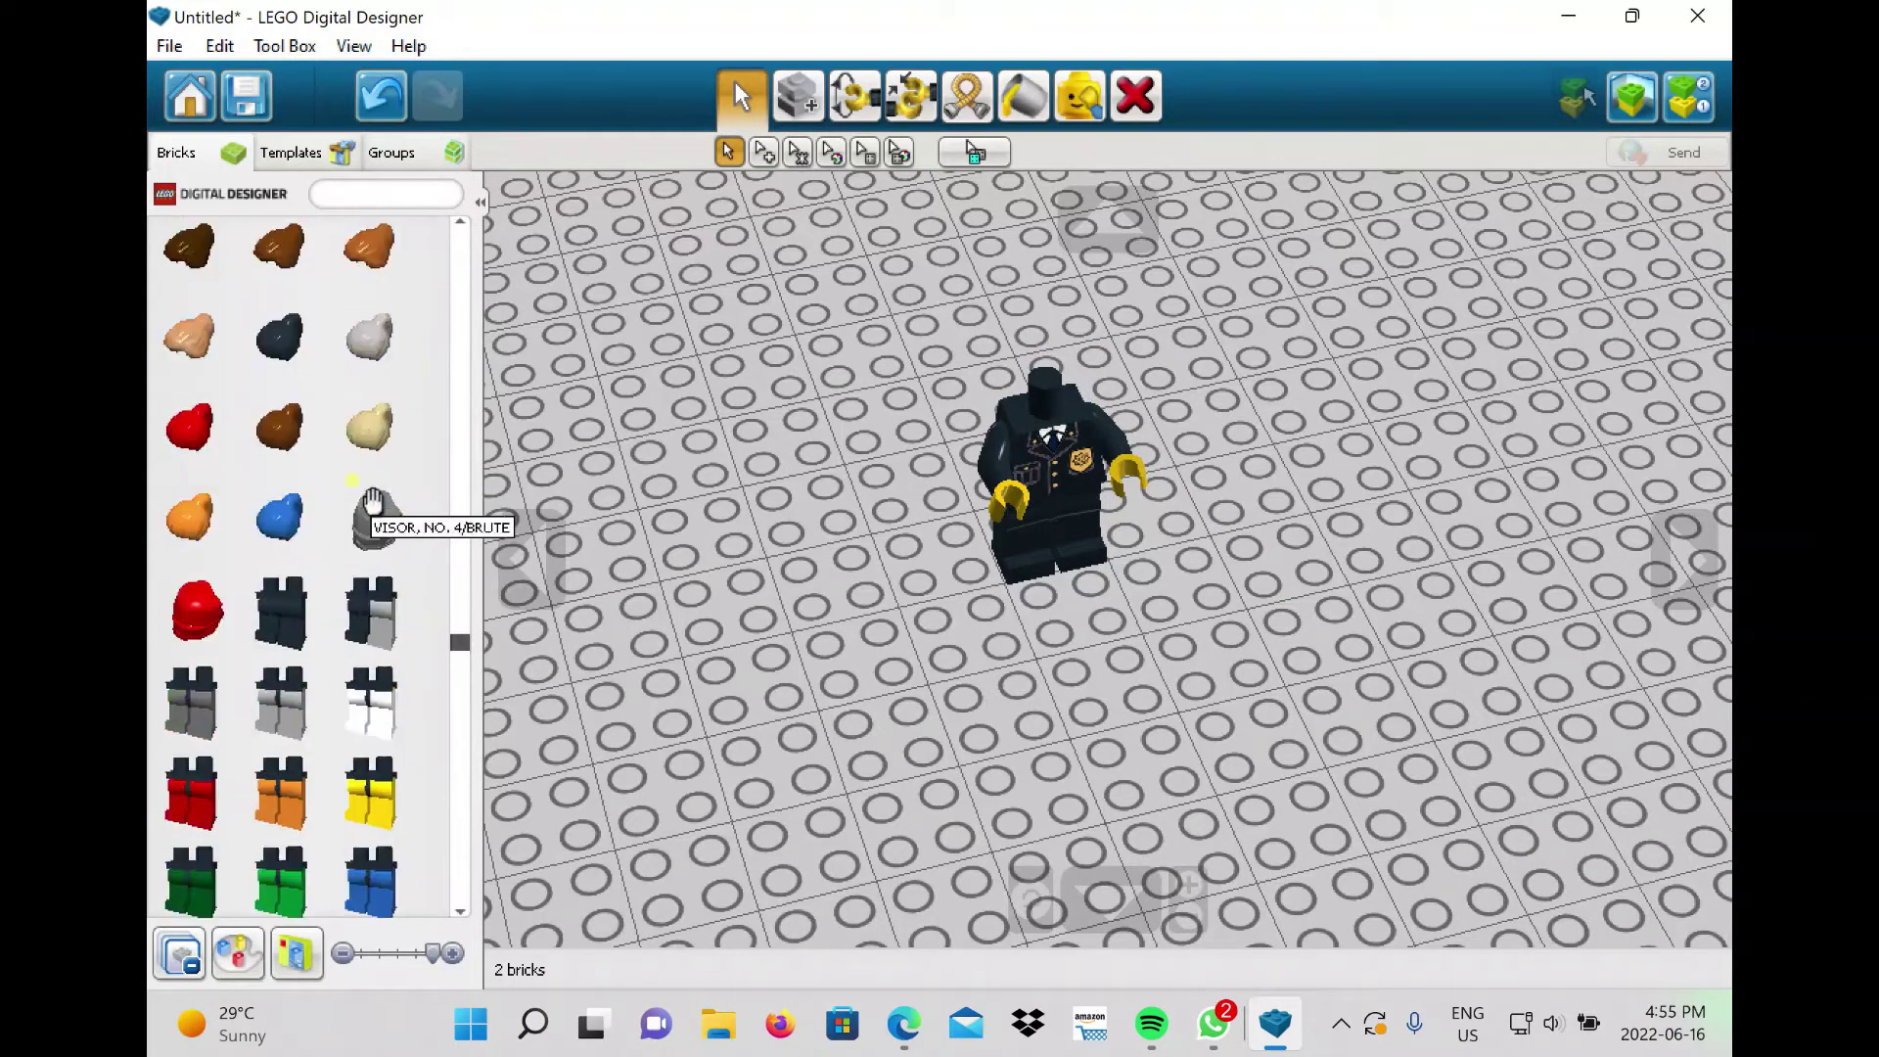
{"action": "scroll", "coordinate": [370, 497], "scroll_direction": "up", "scroll_amount": 10}
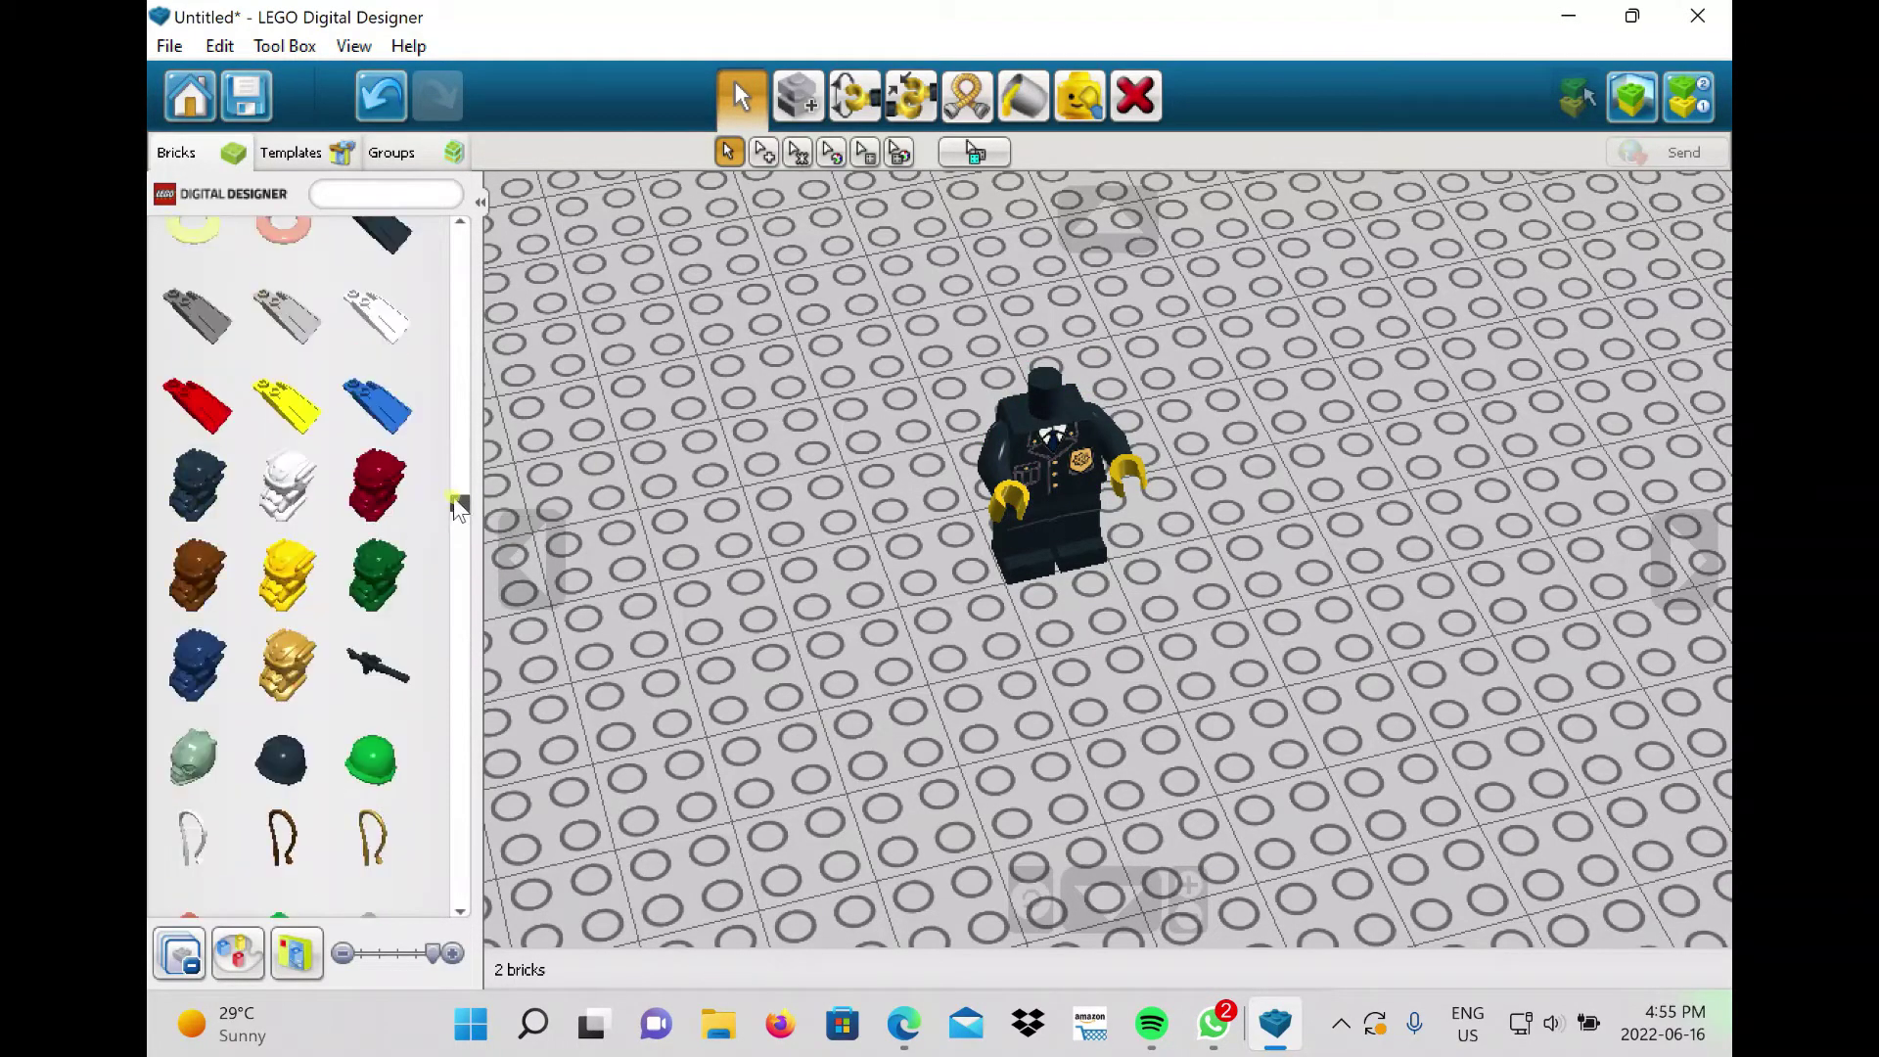
{"action": "left_click_drag", "start_coordinate": [457, 507], "coordinate": [459, 352]}
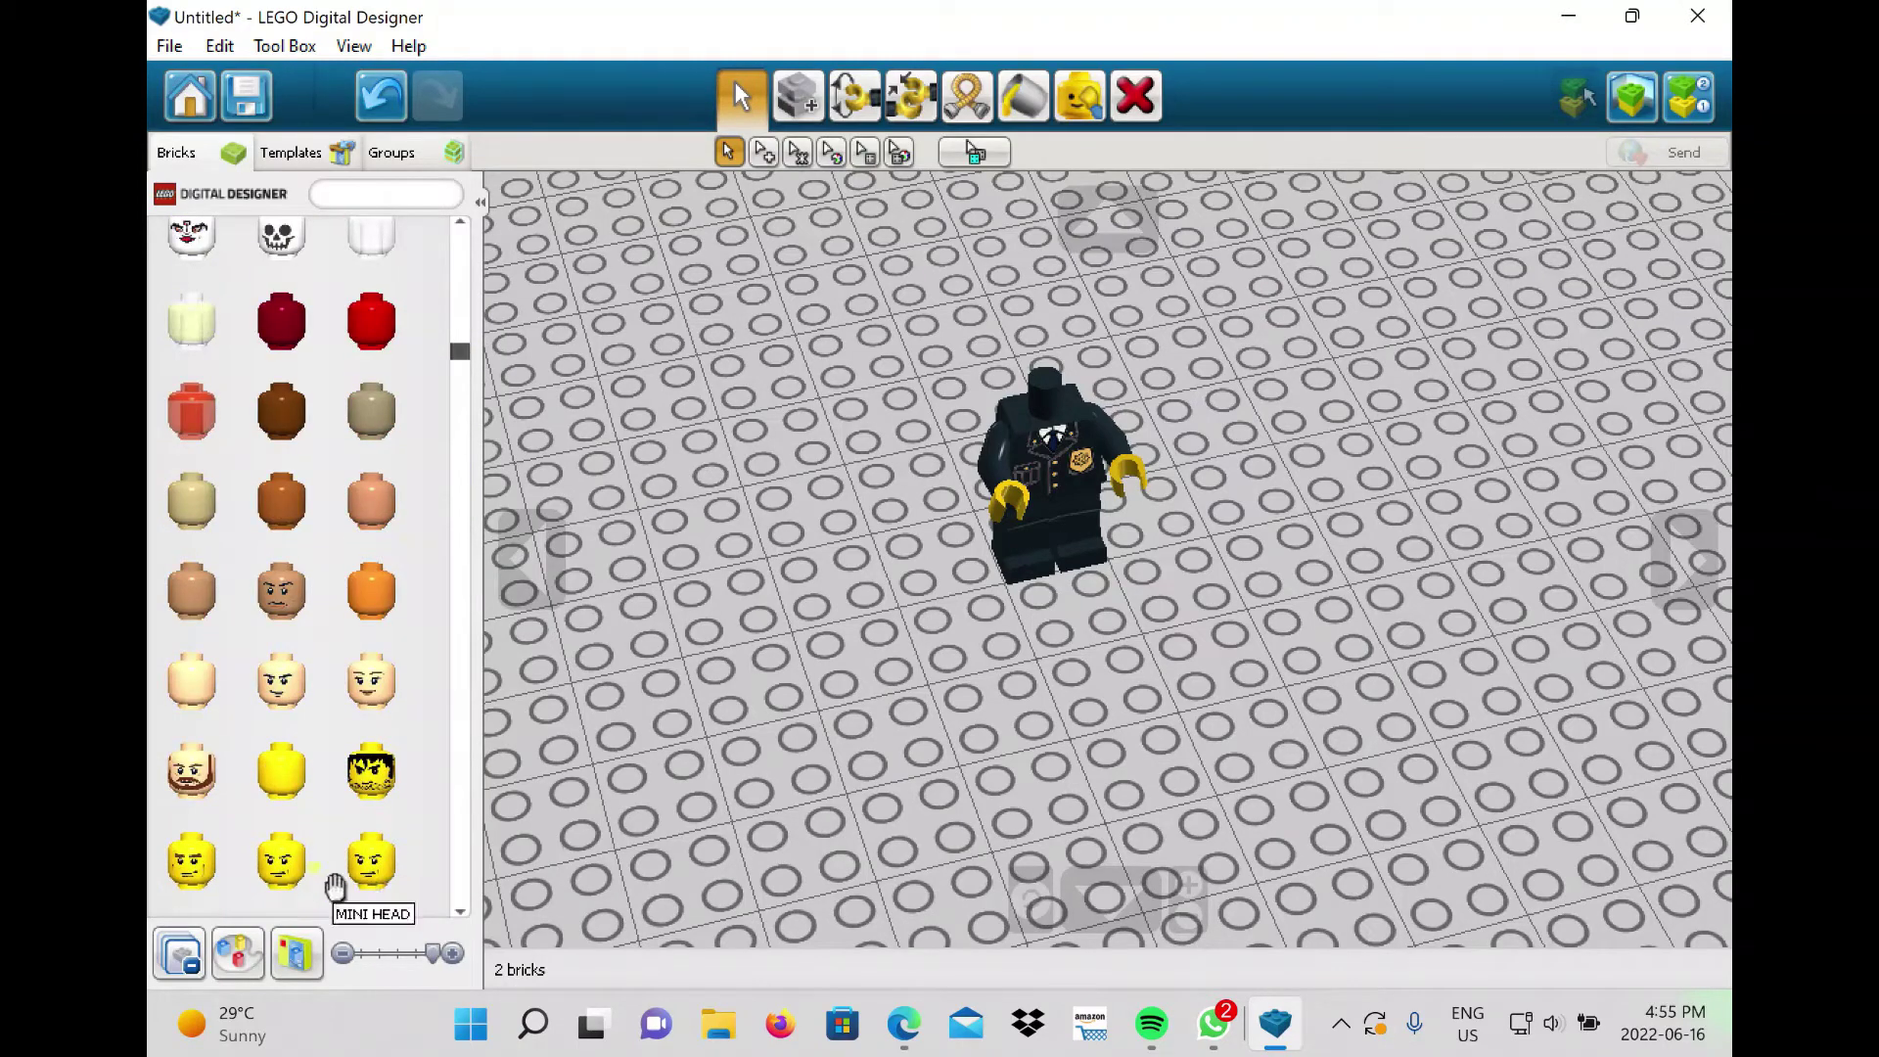
{"action": "scroll", "coordinate": [244, 862], "scroll_direction": "down", "scroll_amount": 3}
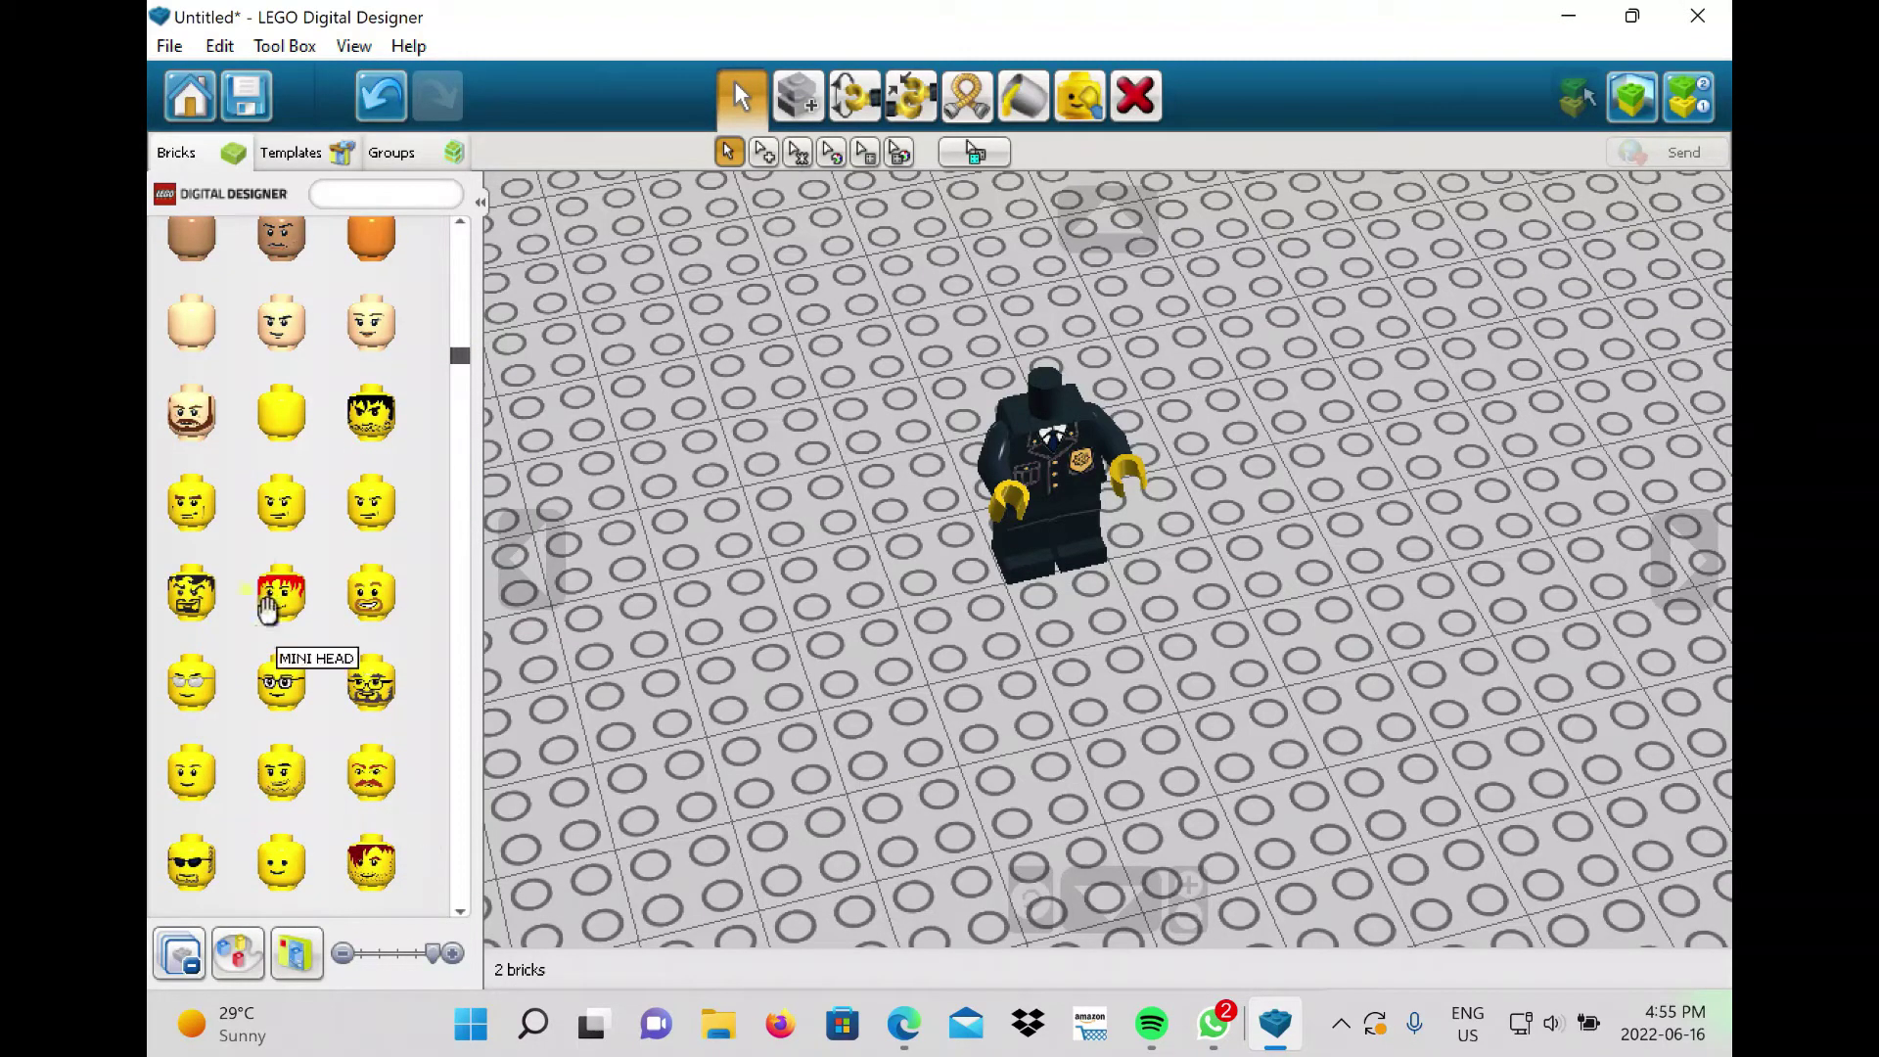
{"action": "left_click", "coordinate": [191, 788]}
{"action": "left_click", "coordinate": [1045, 377]}
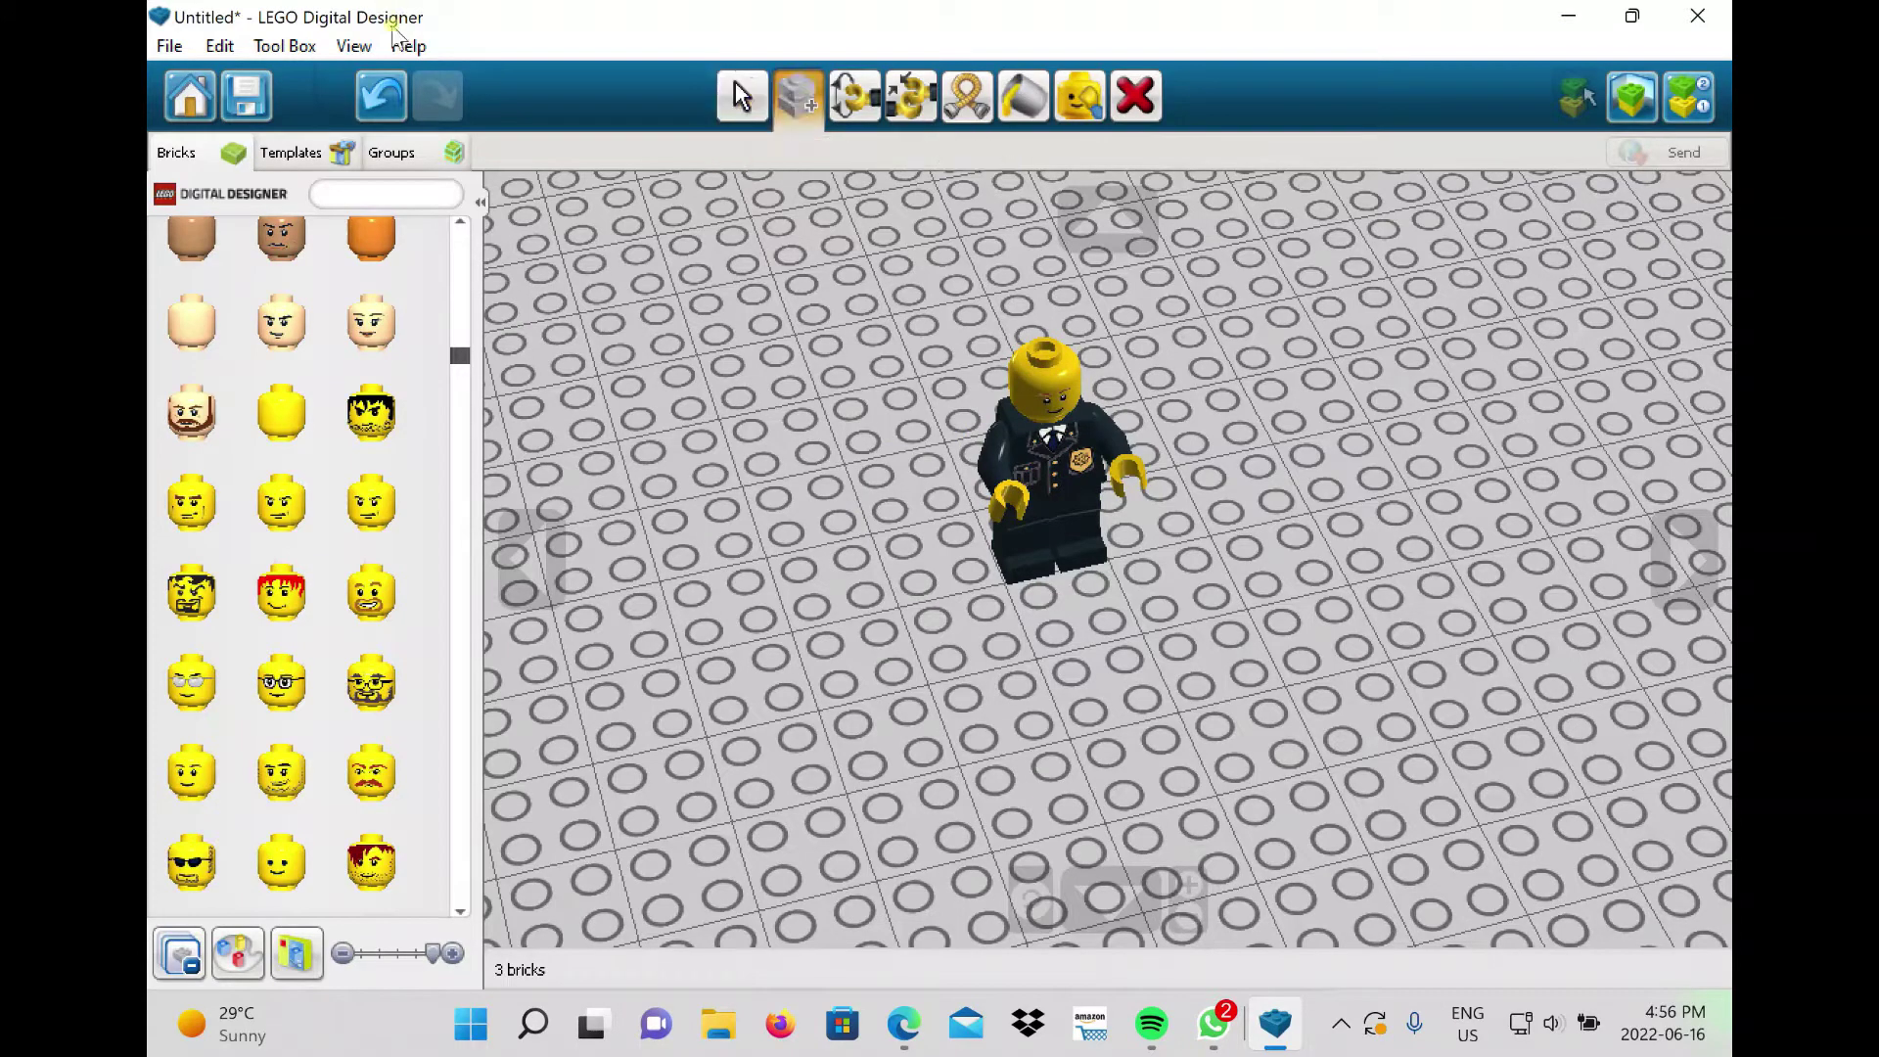
Search the bricks for "cap", place the white peaked cap on the minifigure's head, and clear the search.
{"action": "left_click", "coordinate": [362, 196]}
{"action": "type", "text": "capl"}
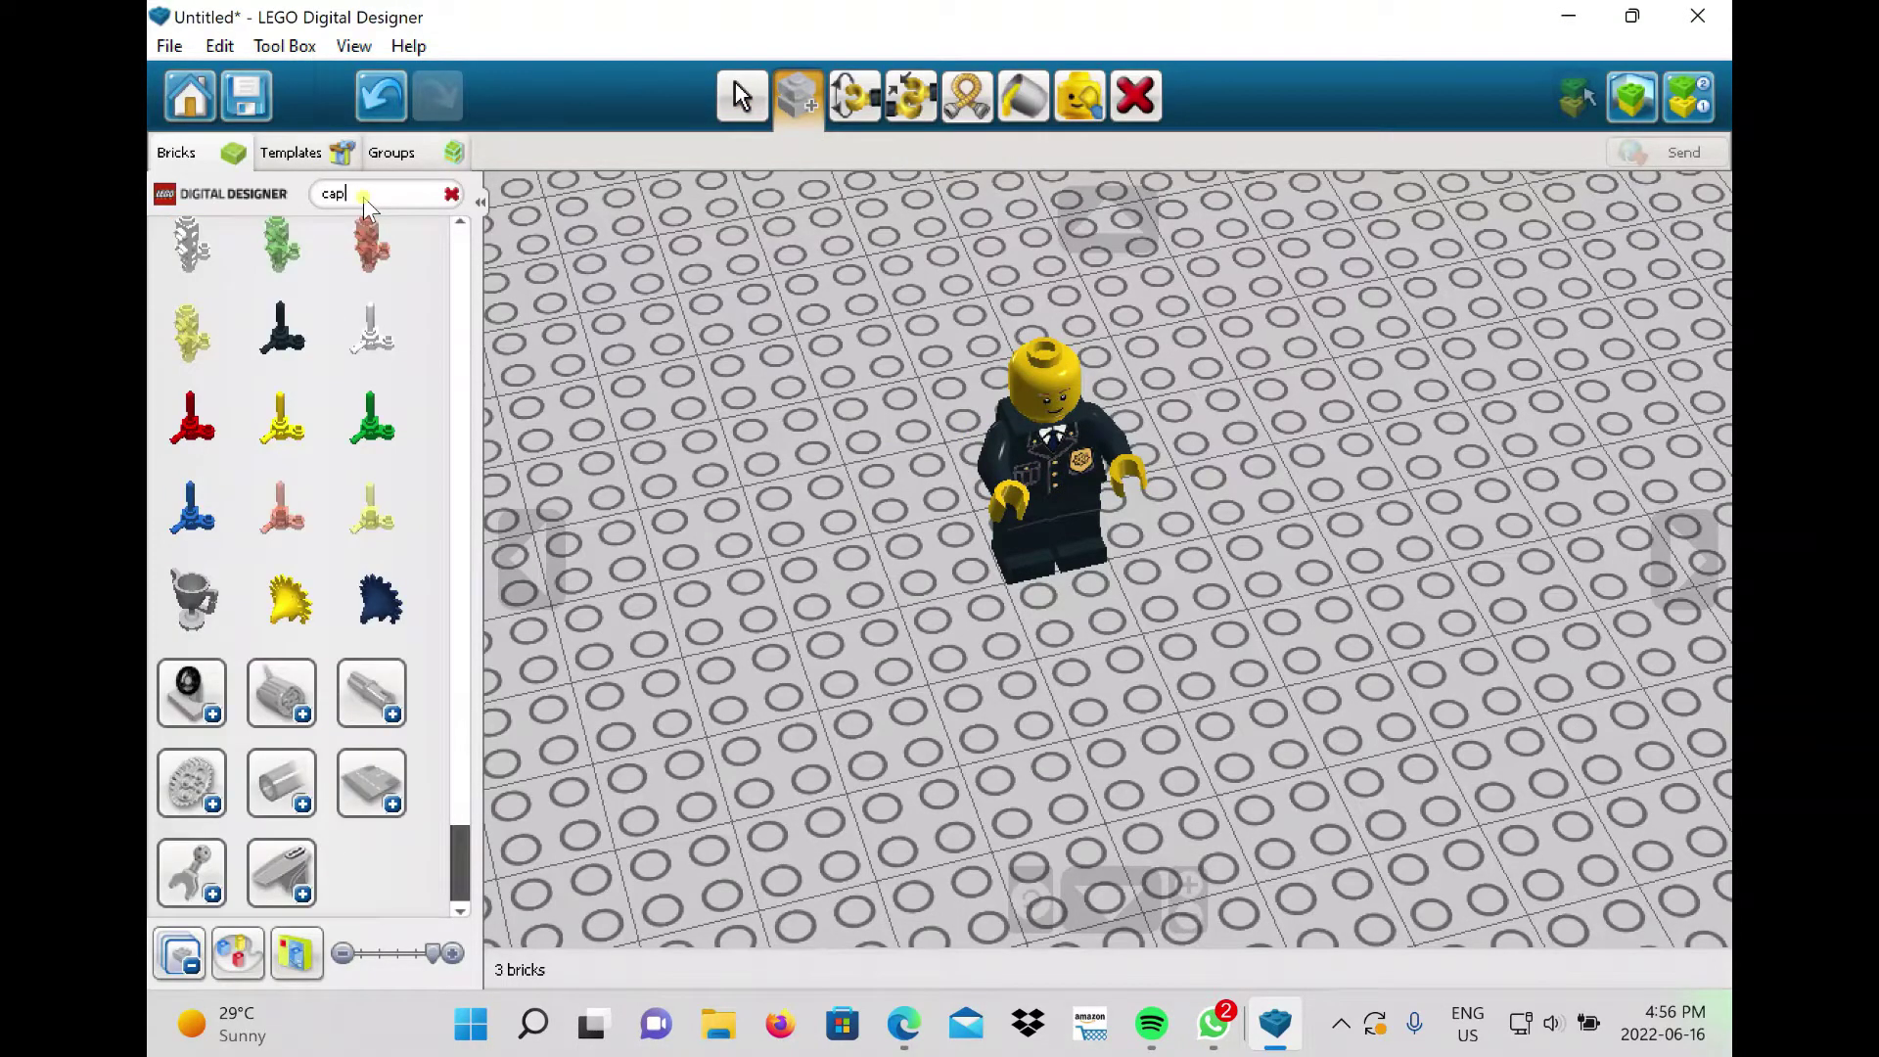
{"action": "key", "text": "BackSpace"}
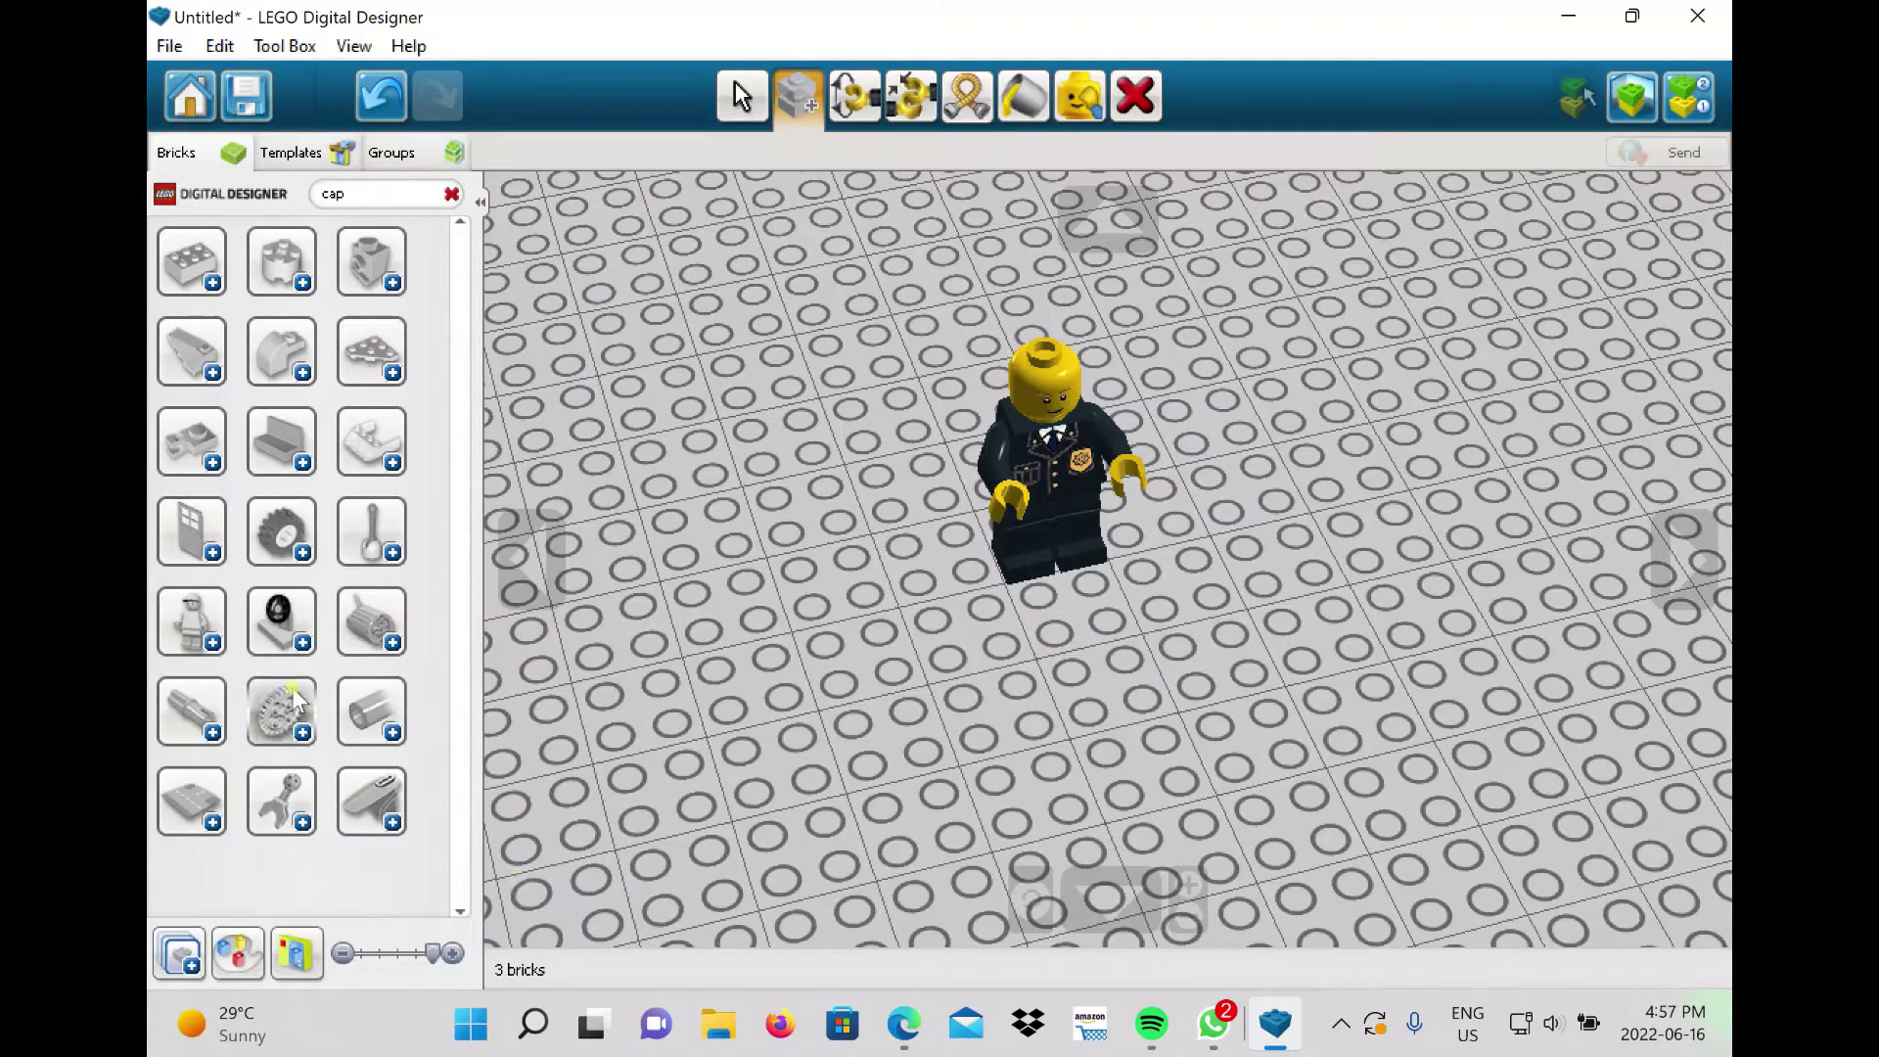
{"action": "left_click", "coordinate": [196, 683]}
{"action": "scroll", "coordinate": [292, 672], "scroll_direction": "down", "scroll_amount": 3}
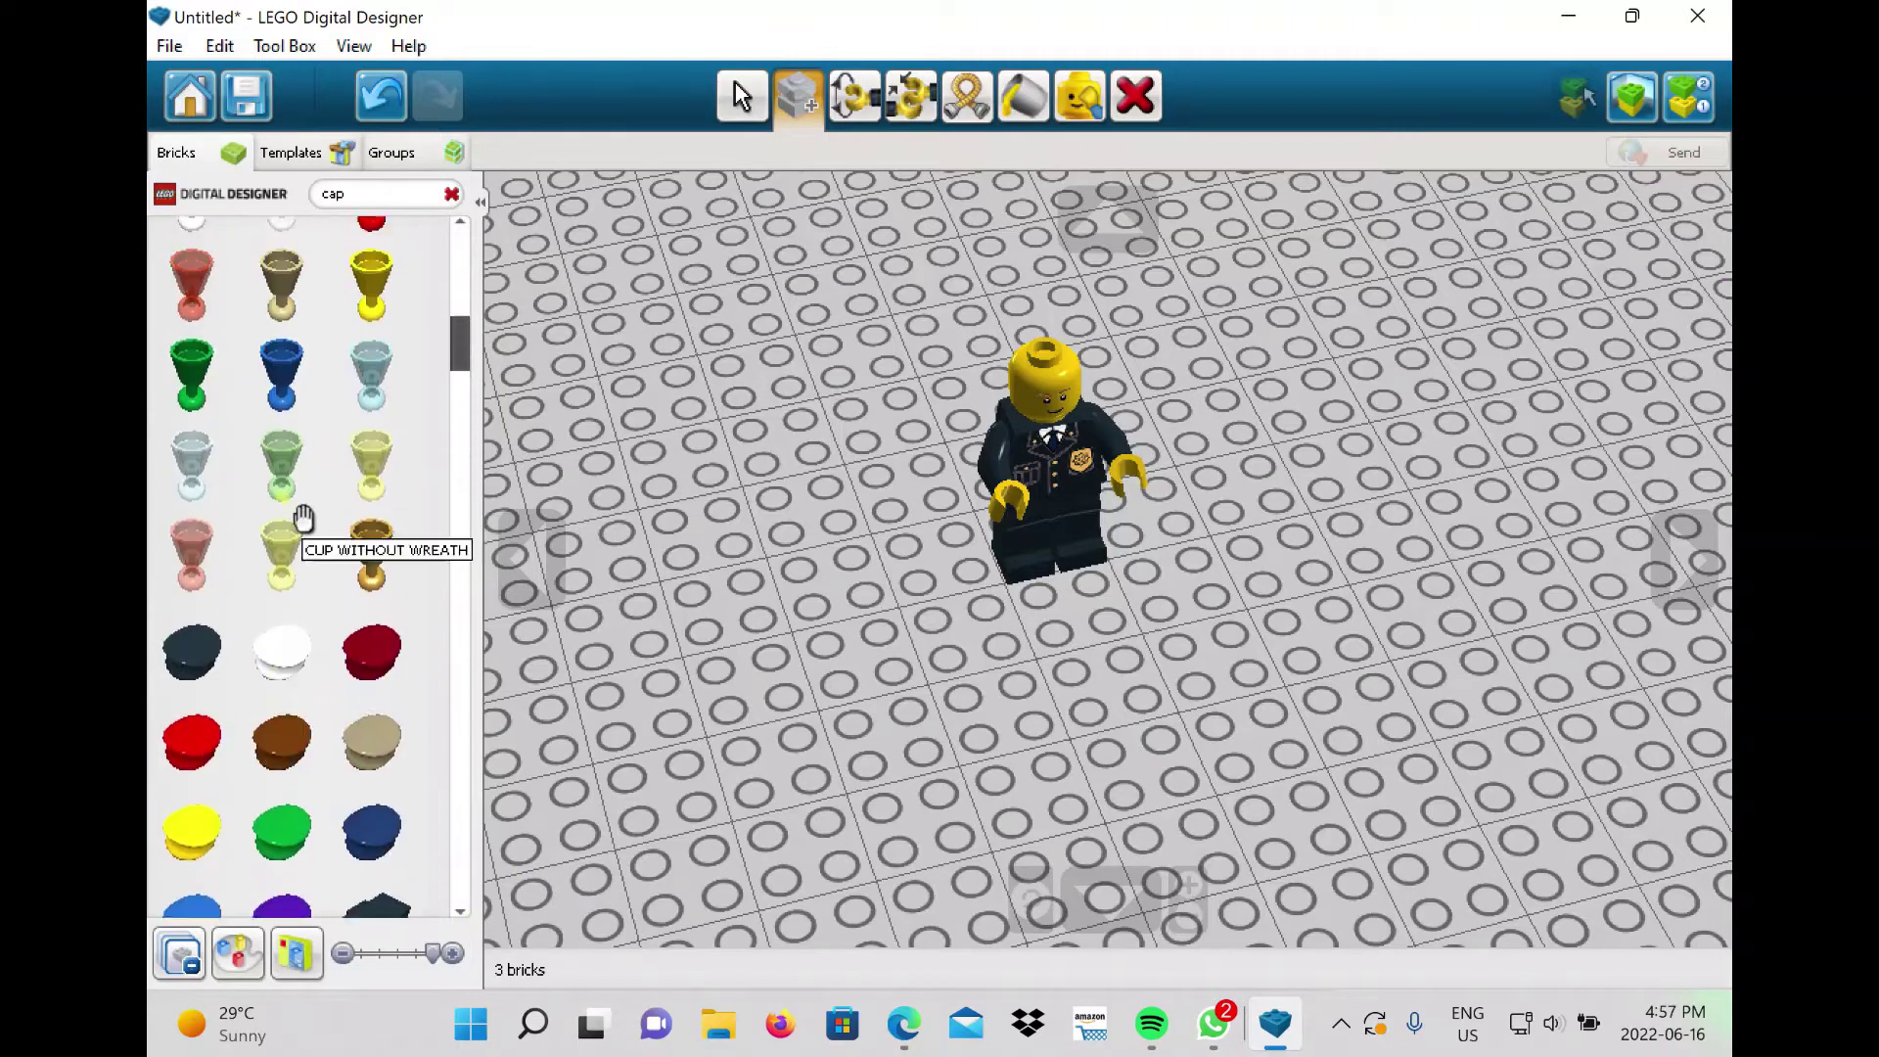
{"action": "left_click", "coordinate": [282, 651]}
{"action": "left_click", "coordinate": [1046, 350]}
{"action": "scroll", "coordinate": [861, 339], "scroll_direction": "down", "scroll_amount": 5}
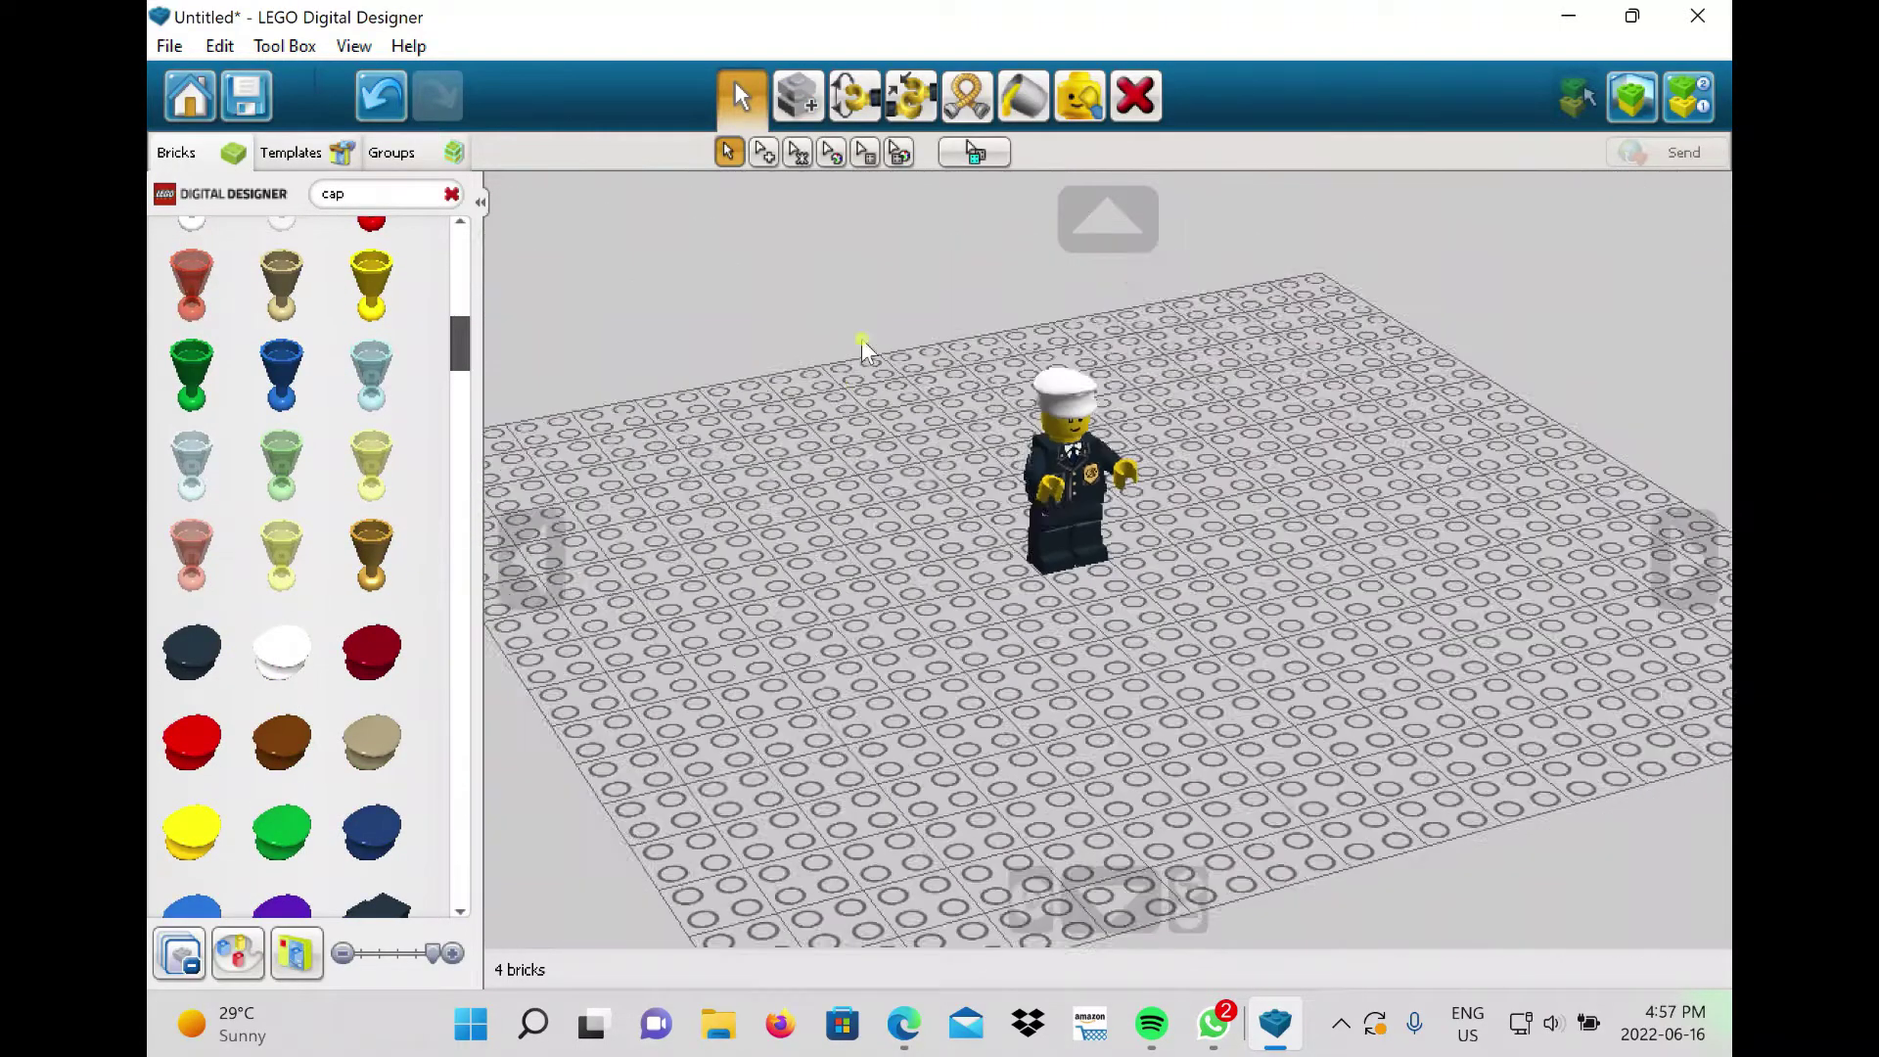
{"action": "left_click", "coordinate": [452, 194]}
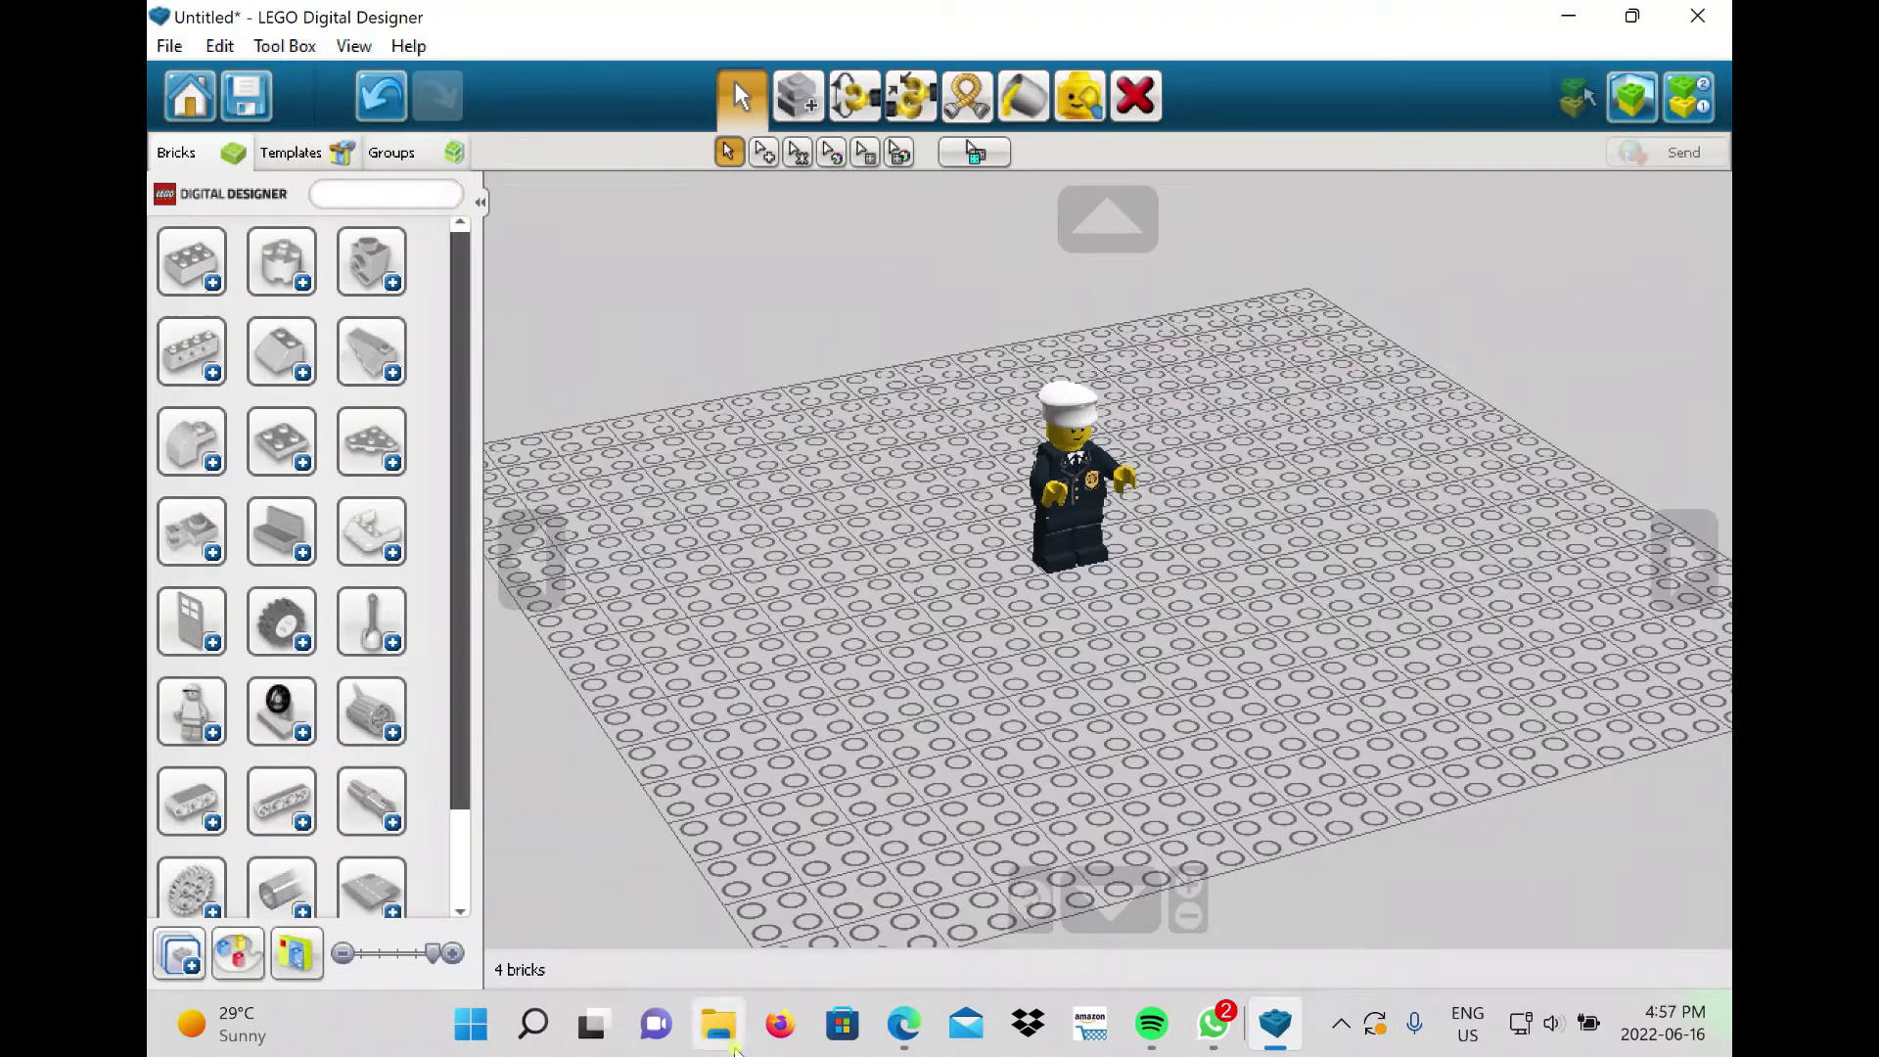
{"action": "left_click", "coordinate": [382, 195]}
{"action": "type", "text": "rec"}
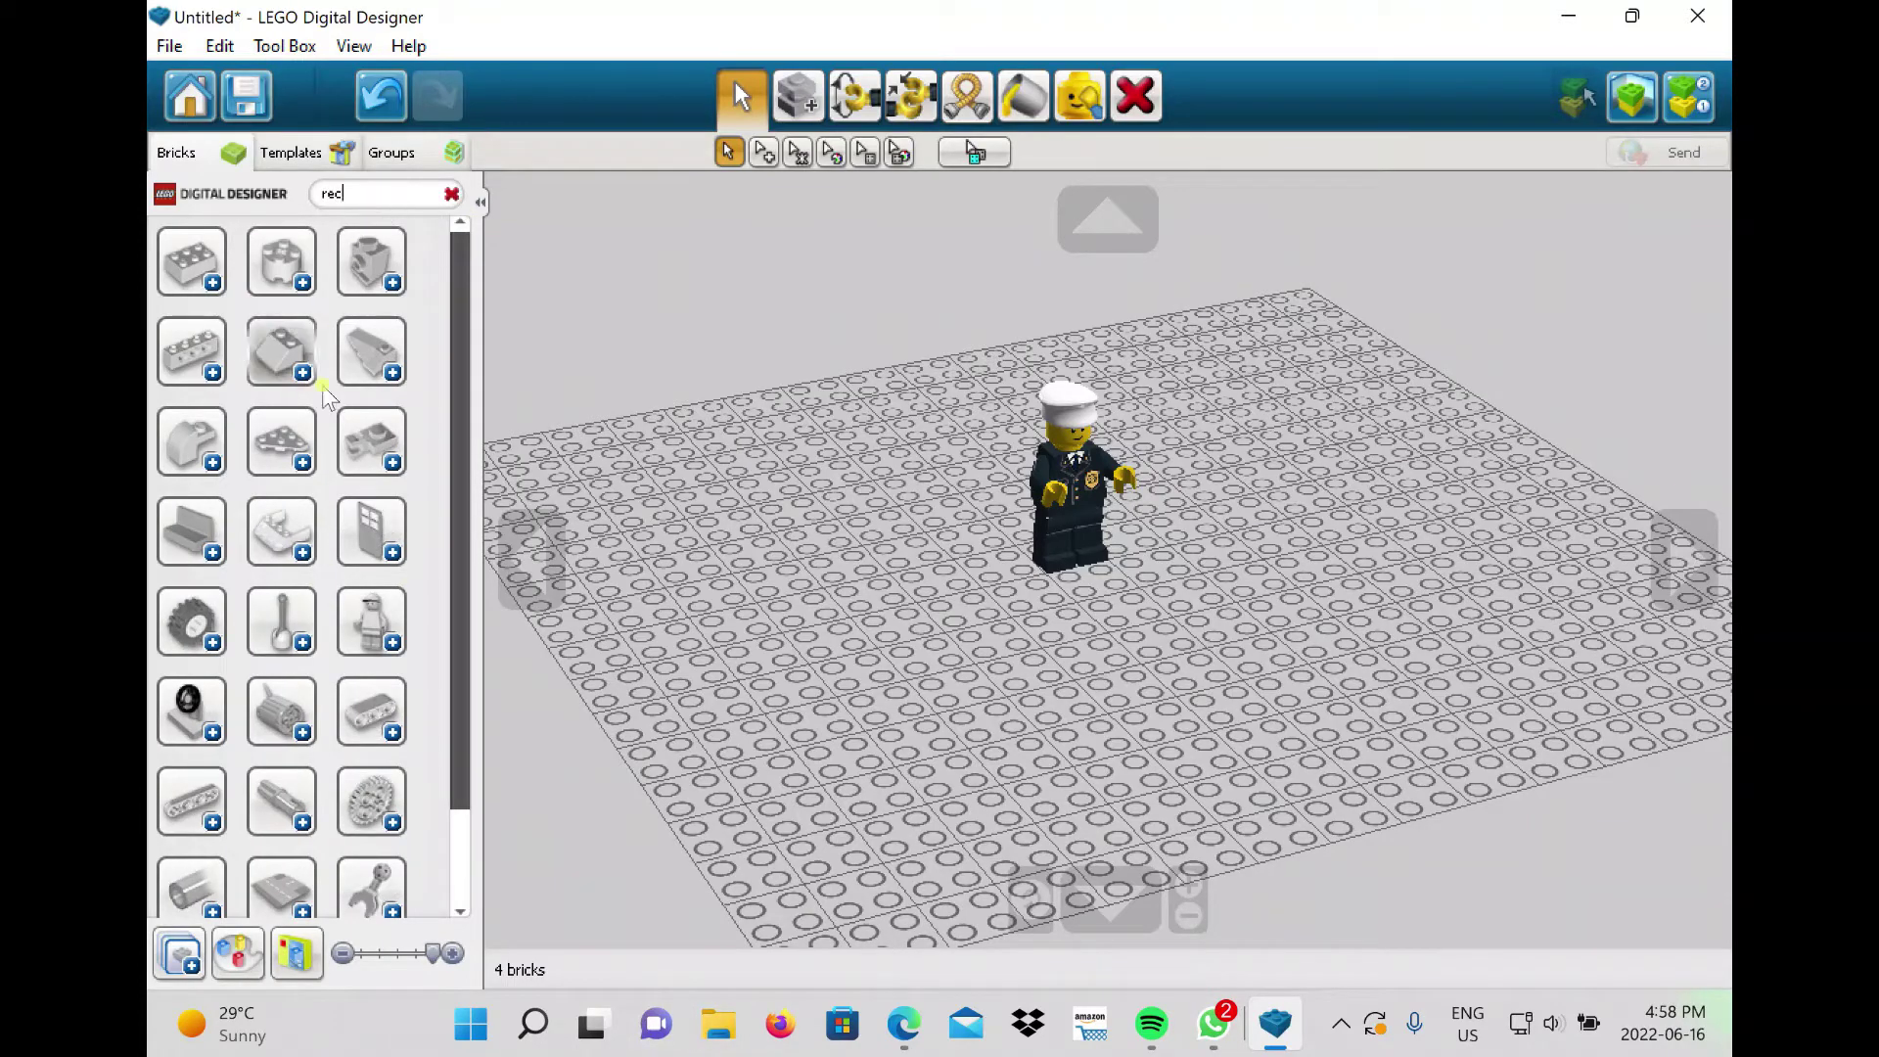
{"action": "key", "text": "BackSpace"}
{"action": "key", "text": "BackSpace"}
{"action": "key", "text": "BackSpace"}
Place the dark grey vehicle chassis with the recessed centre on the baseplate beside the minifigure.
{"action": "left_click", "coordinate": [190, 532]}
{"action": "scroll", "coordinate": [294, 514], "scroll_direction": "down", "scroll_amount": 15}
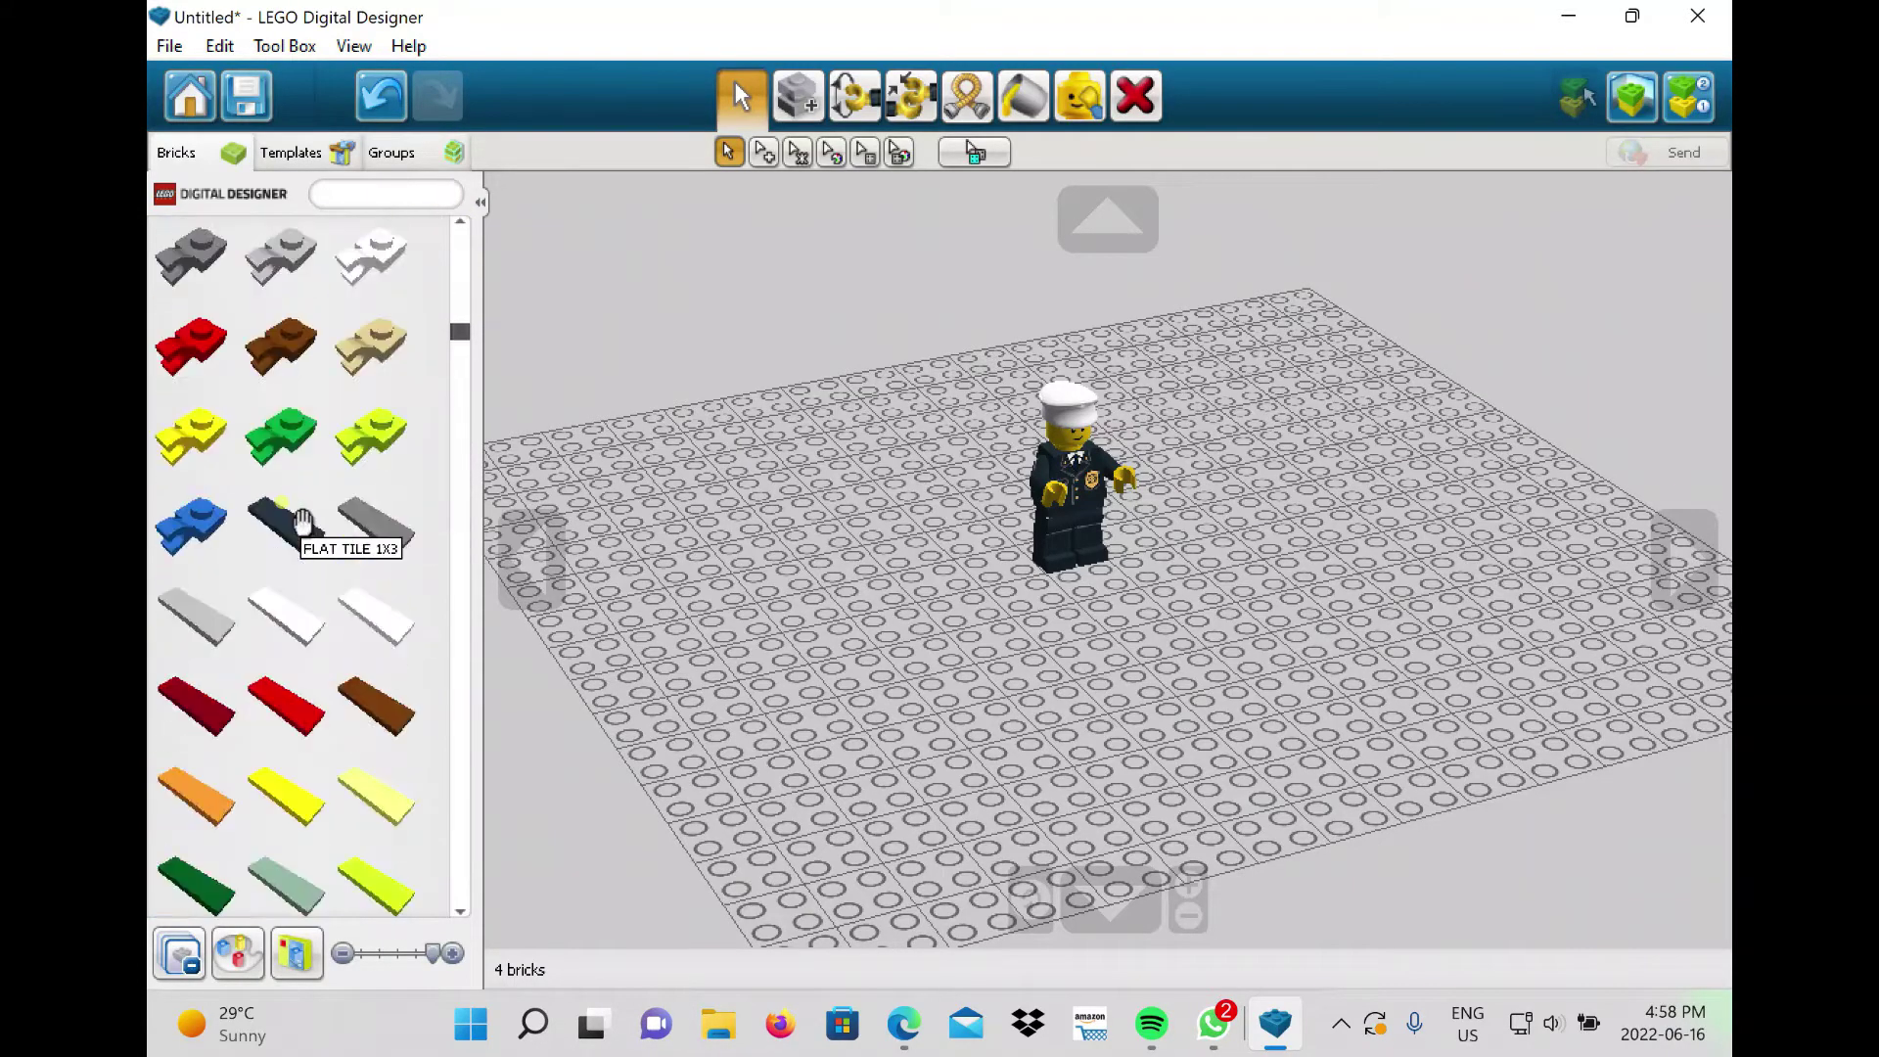
{"action": "scroll", "coordinate": [303, 522], "scroll_direction": "down", "scroll_amount": 3}
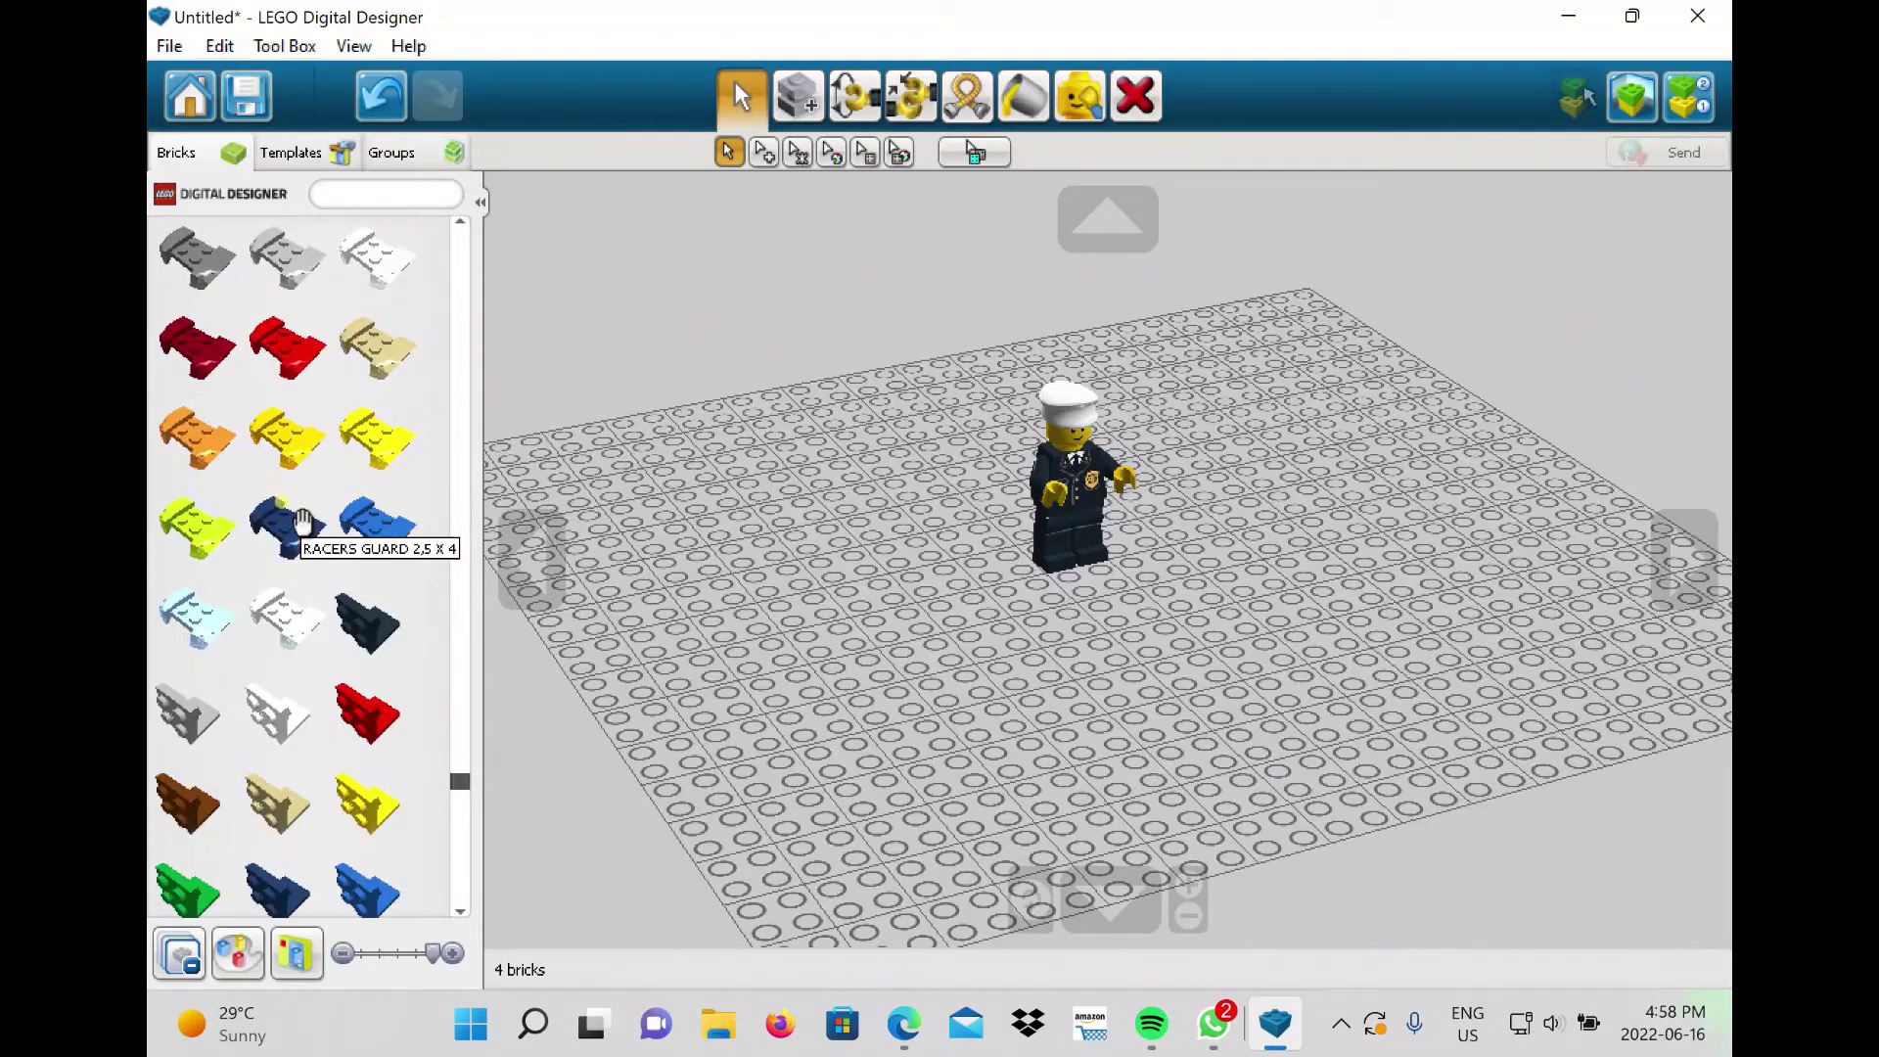
{"action": "scroll", "coordinate": [299, 514], "scroll_direction": "down", "scroll_amount": 8}
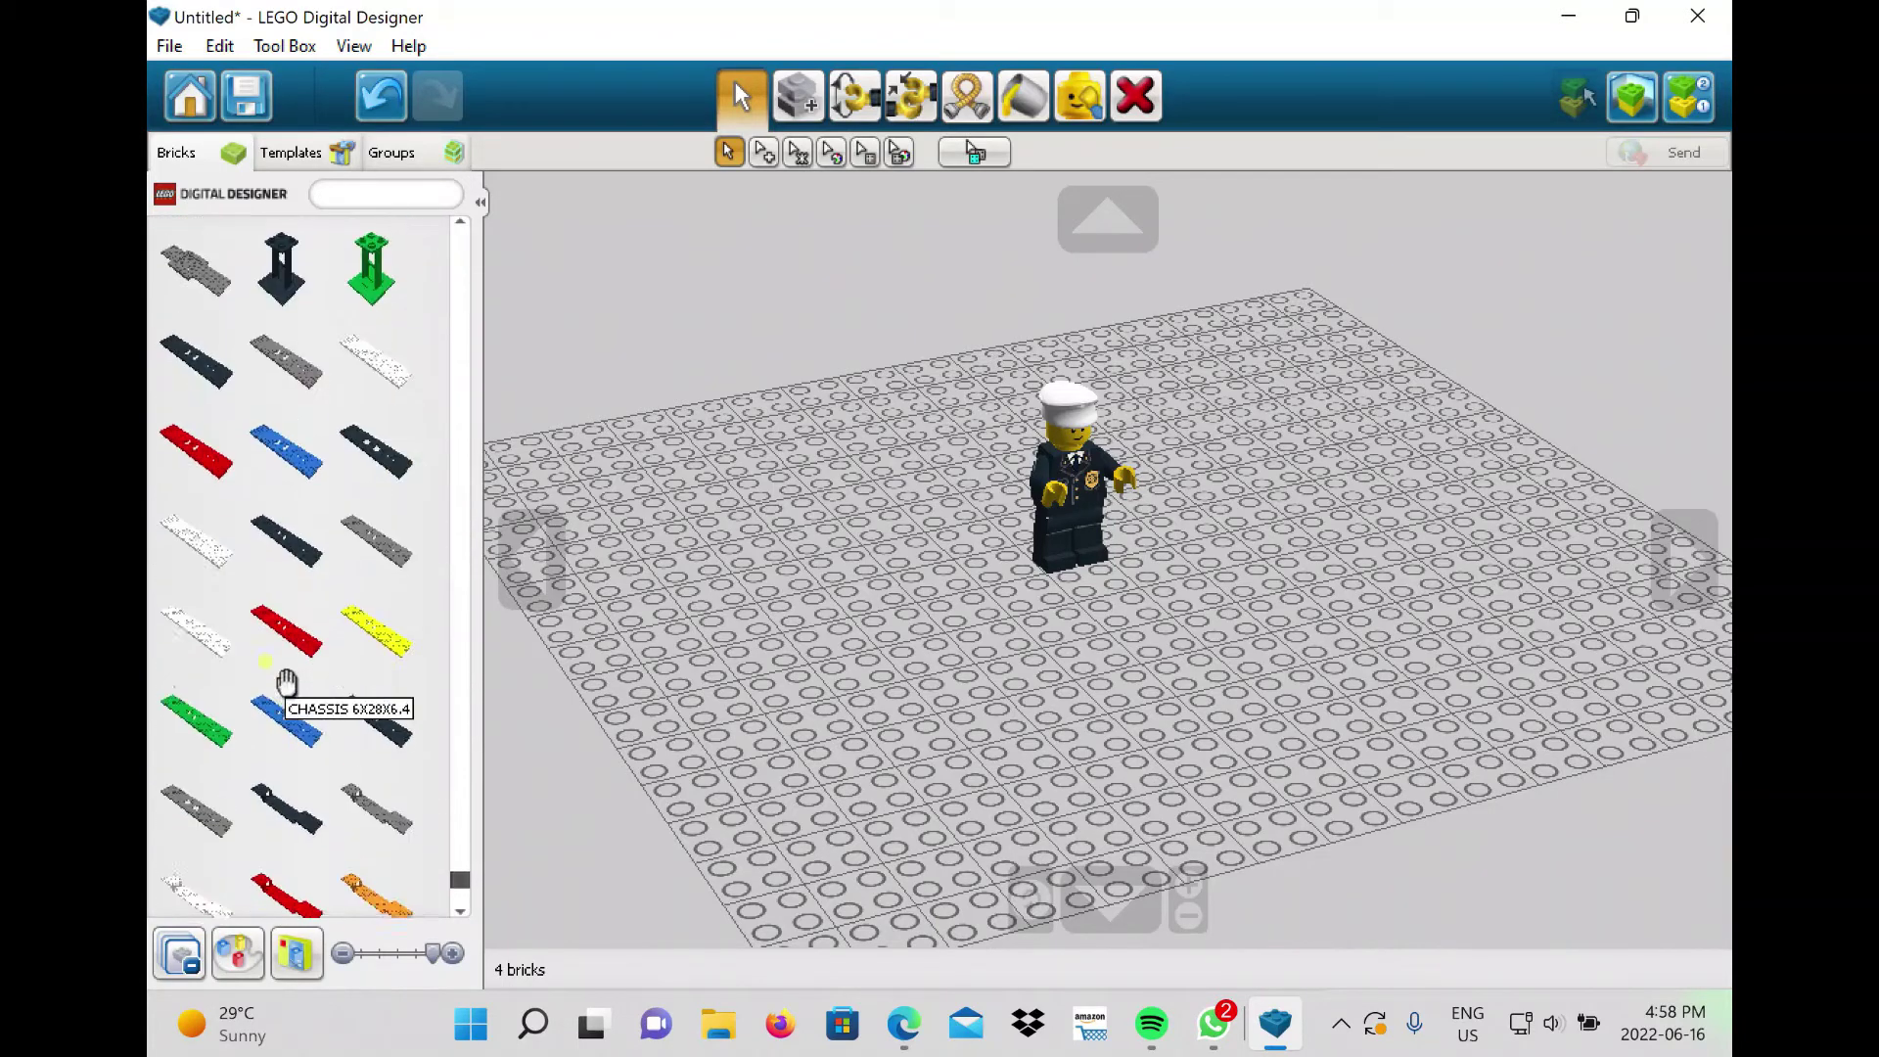
{"action": "left_click", "coordinate": [282, 479]}
{"action": "left_click", "coordinate": [1445, 650]}
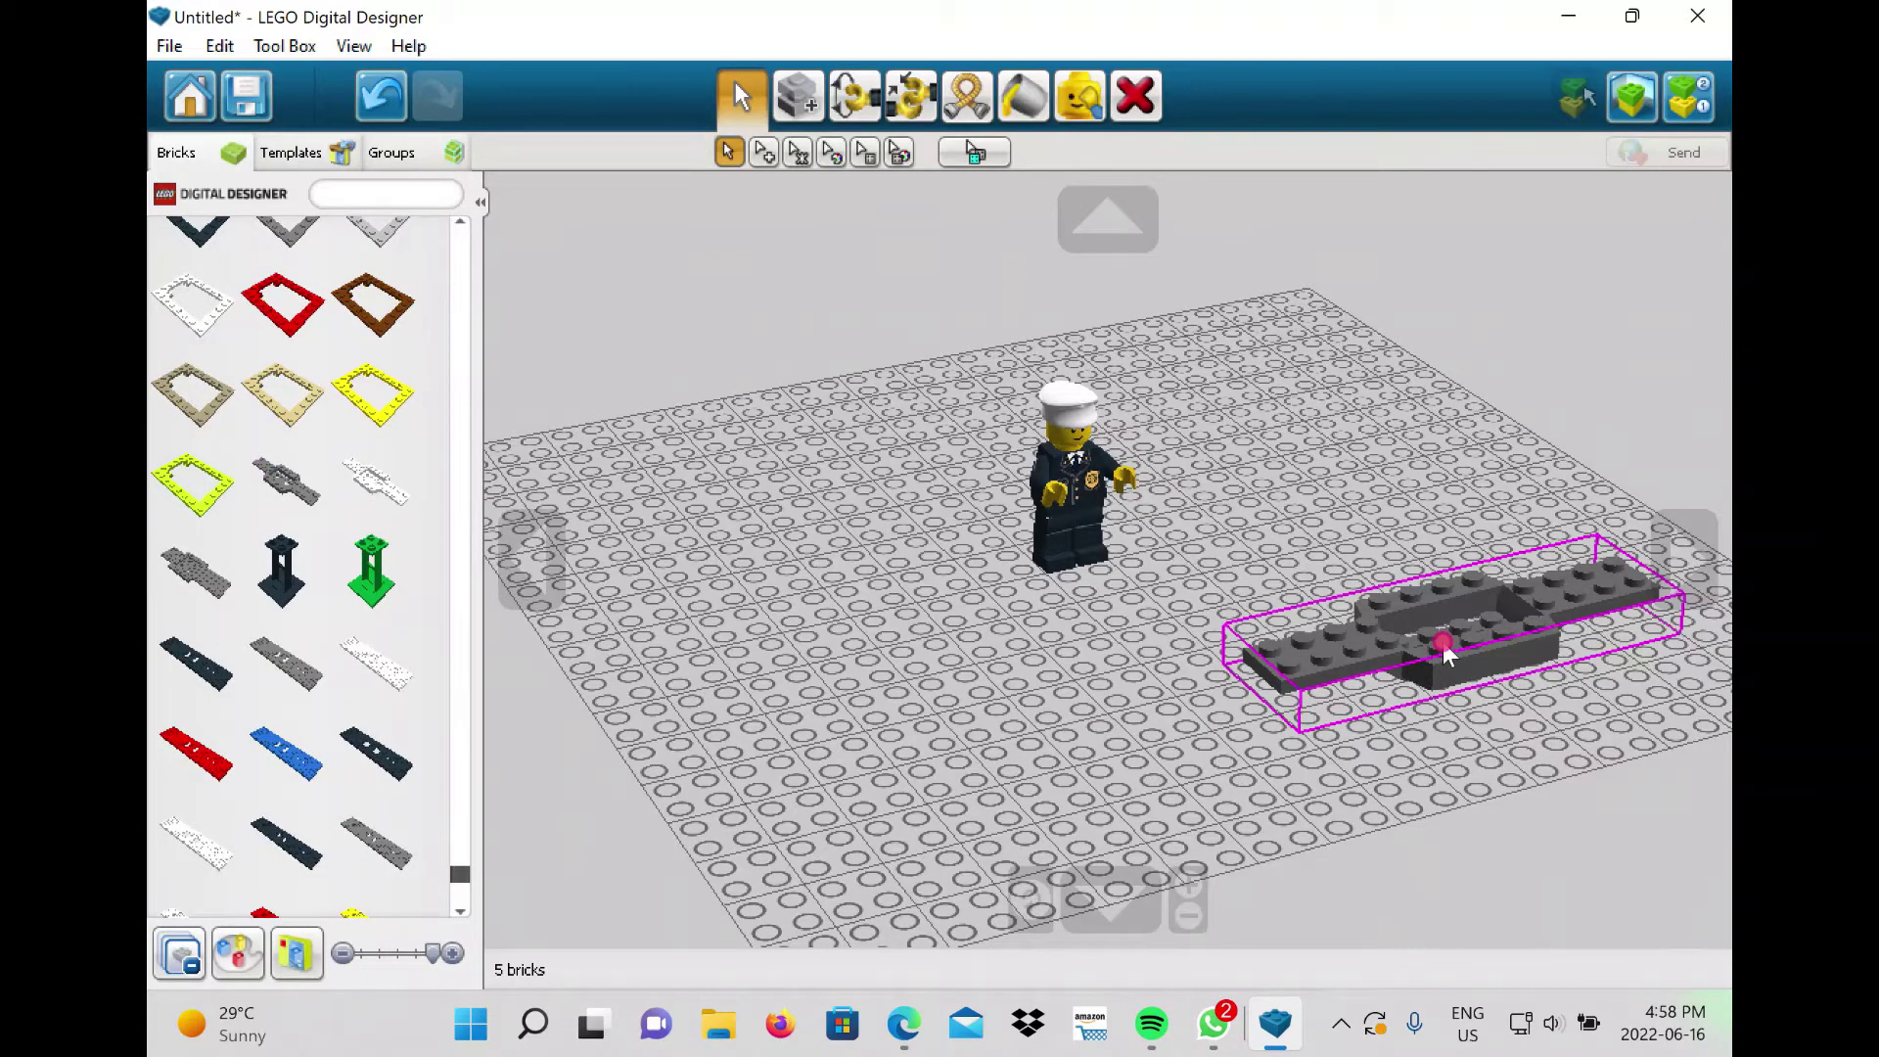
Attach a black Bearing Element 2x2 2/3 to the underside of one end of the chassis.
{"action": "left_click", "coordinate": [181, 952]}
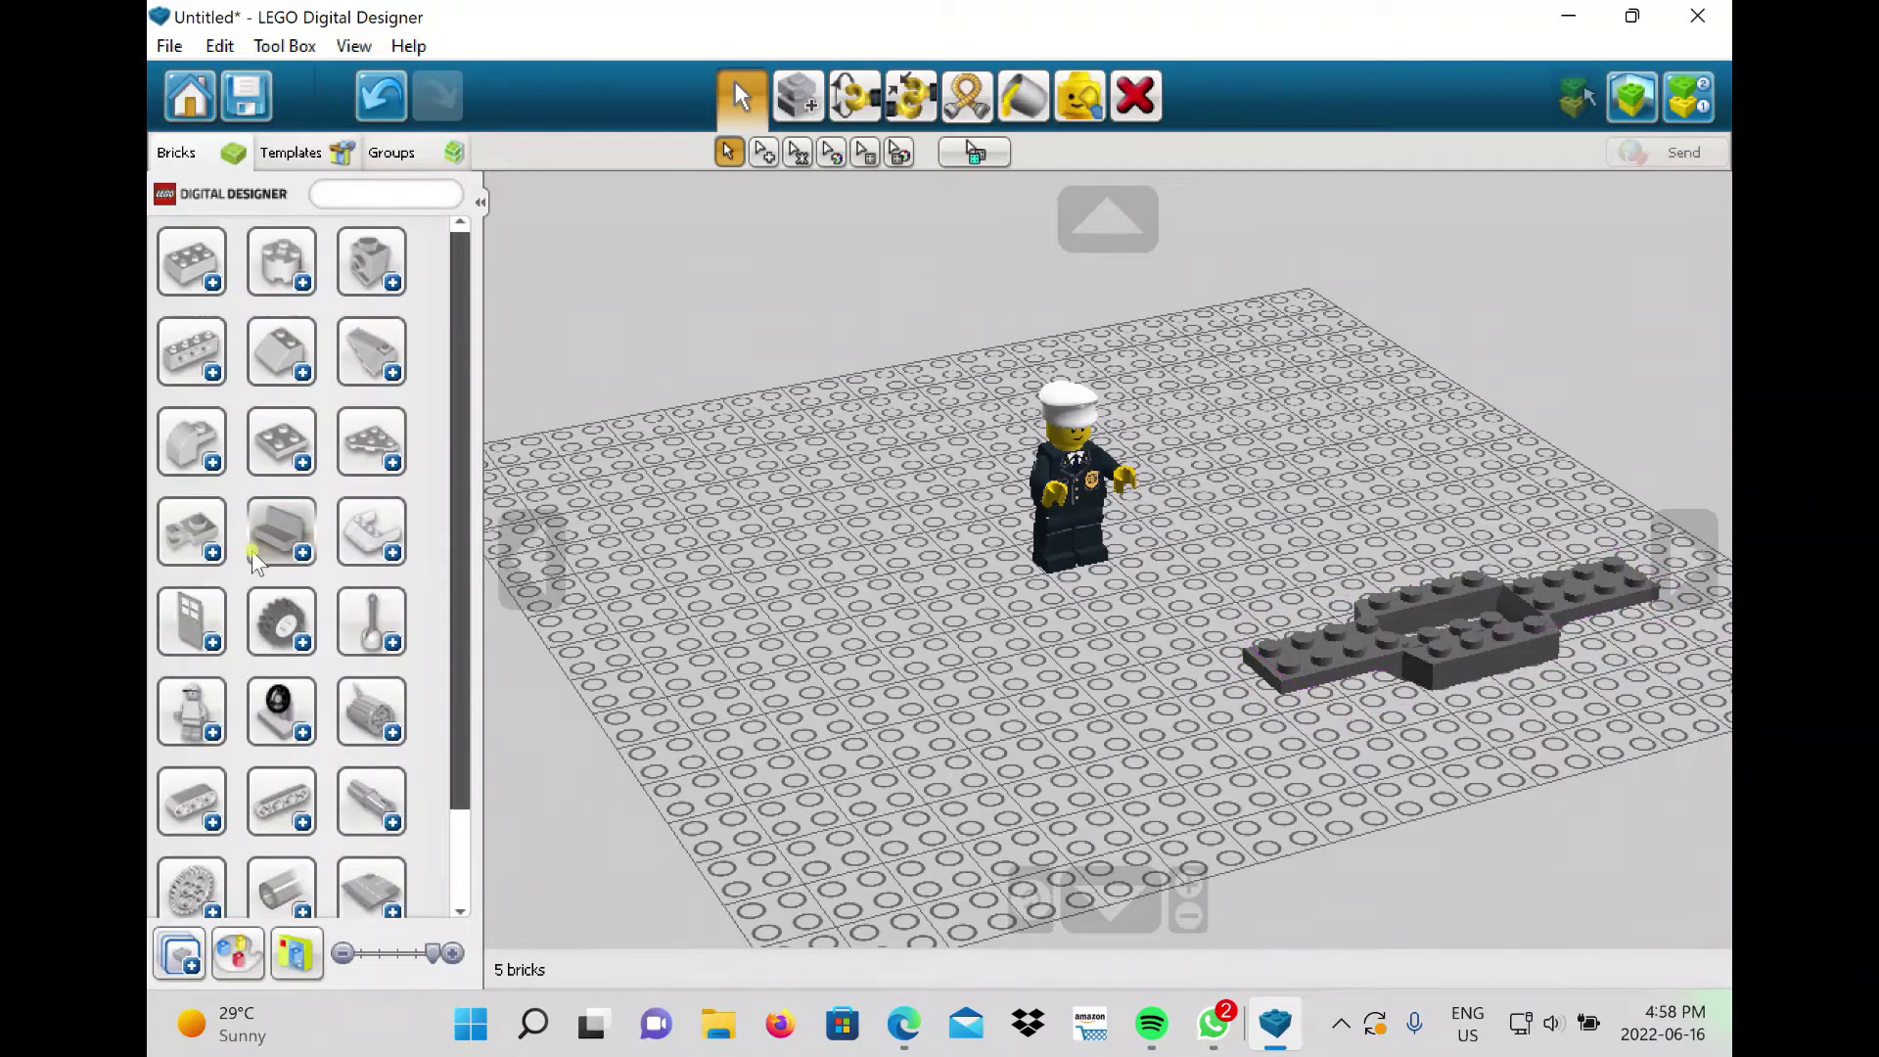
{"action": "left_click", "coordinate": [297, 638]}
{"action": "left_click", "coordinate": [299, 641]}
{"action": "scroll", "coordinate": [338, 597], "scroll_direction": "down", "scroll_amount": 5}
{"action": "left_click", "coordinate": [373, 383]}
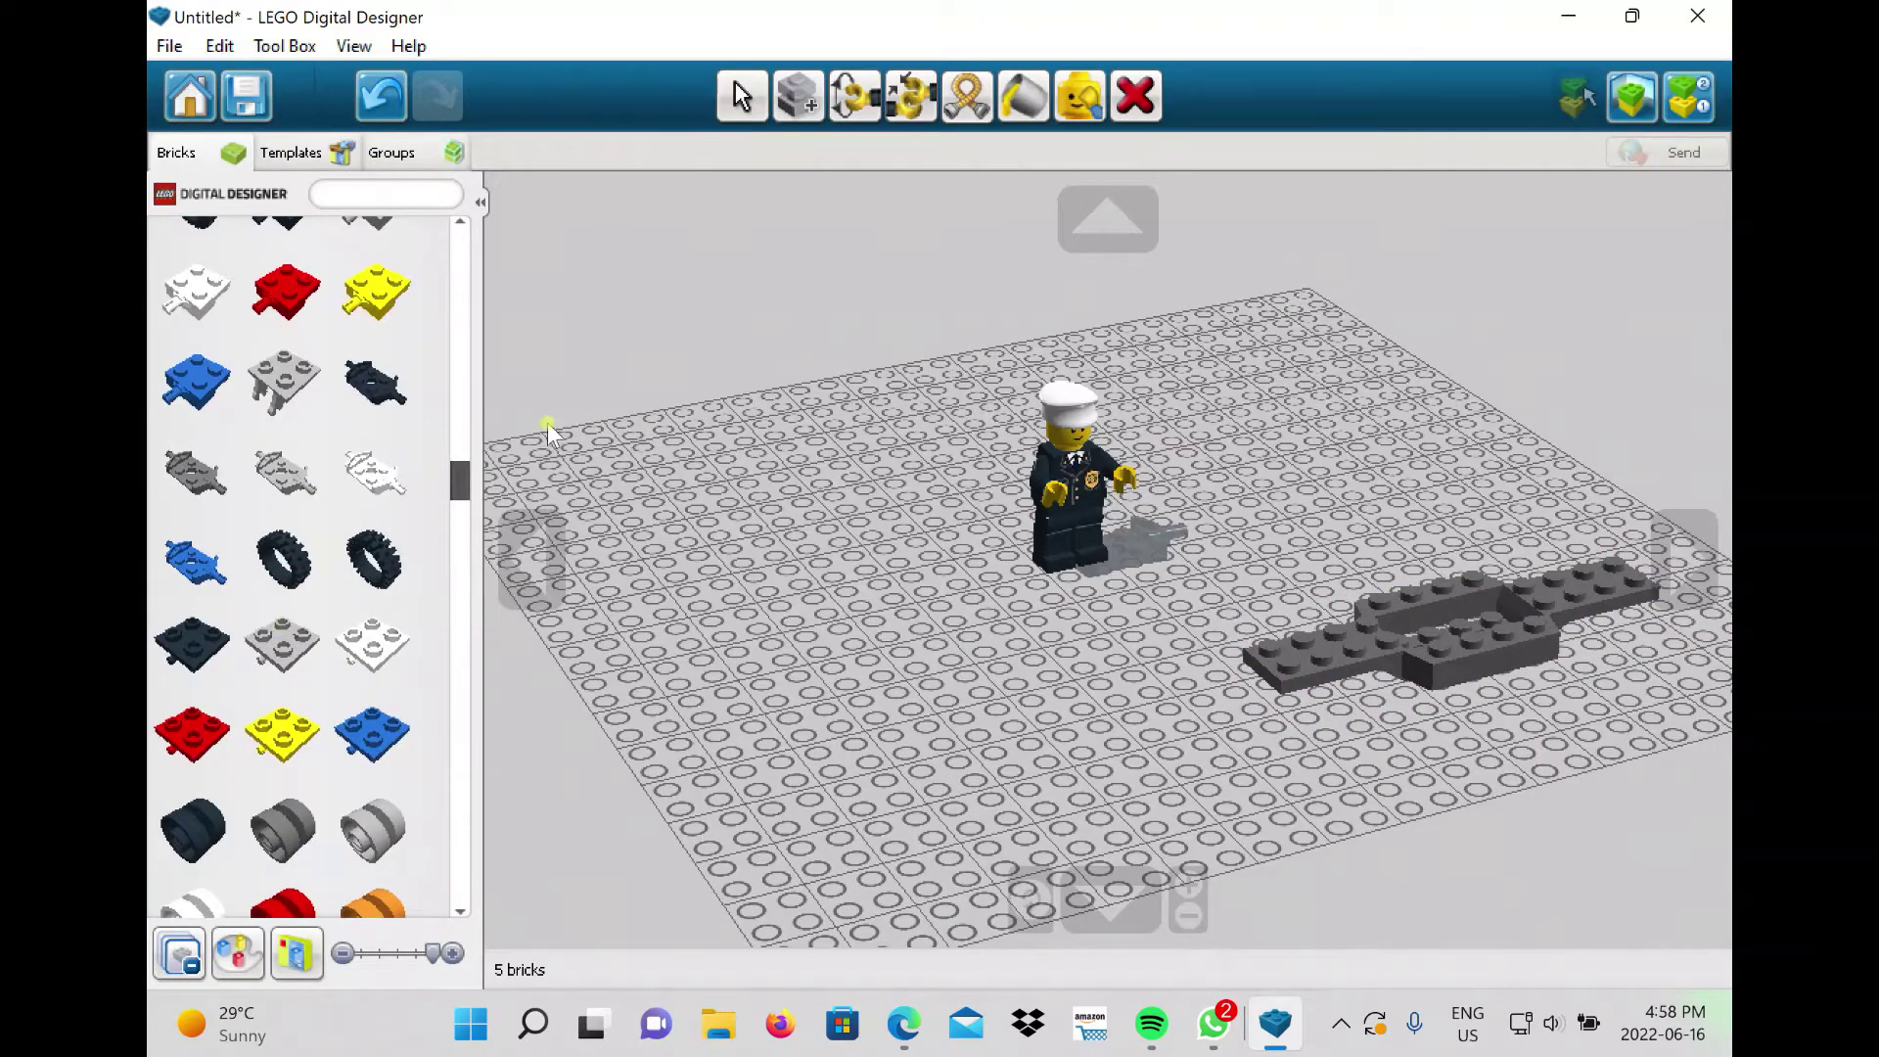
{"action": "right_click_drag", "start_coordinate": [1301, 776], "coordinate": [1166, 311]}
{"action": "left_click", "coordinate": [1166, 306]}
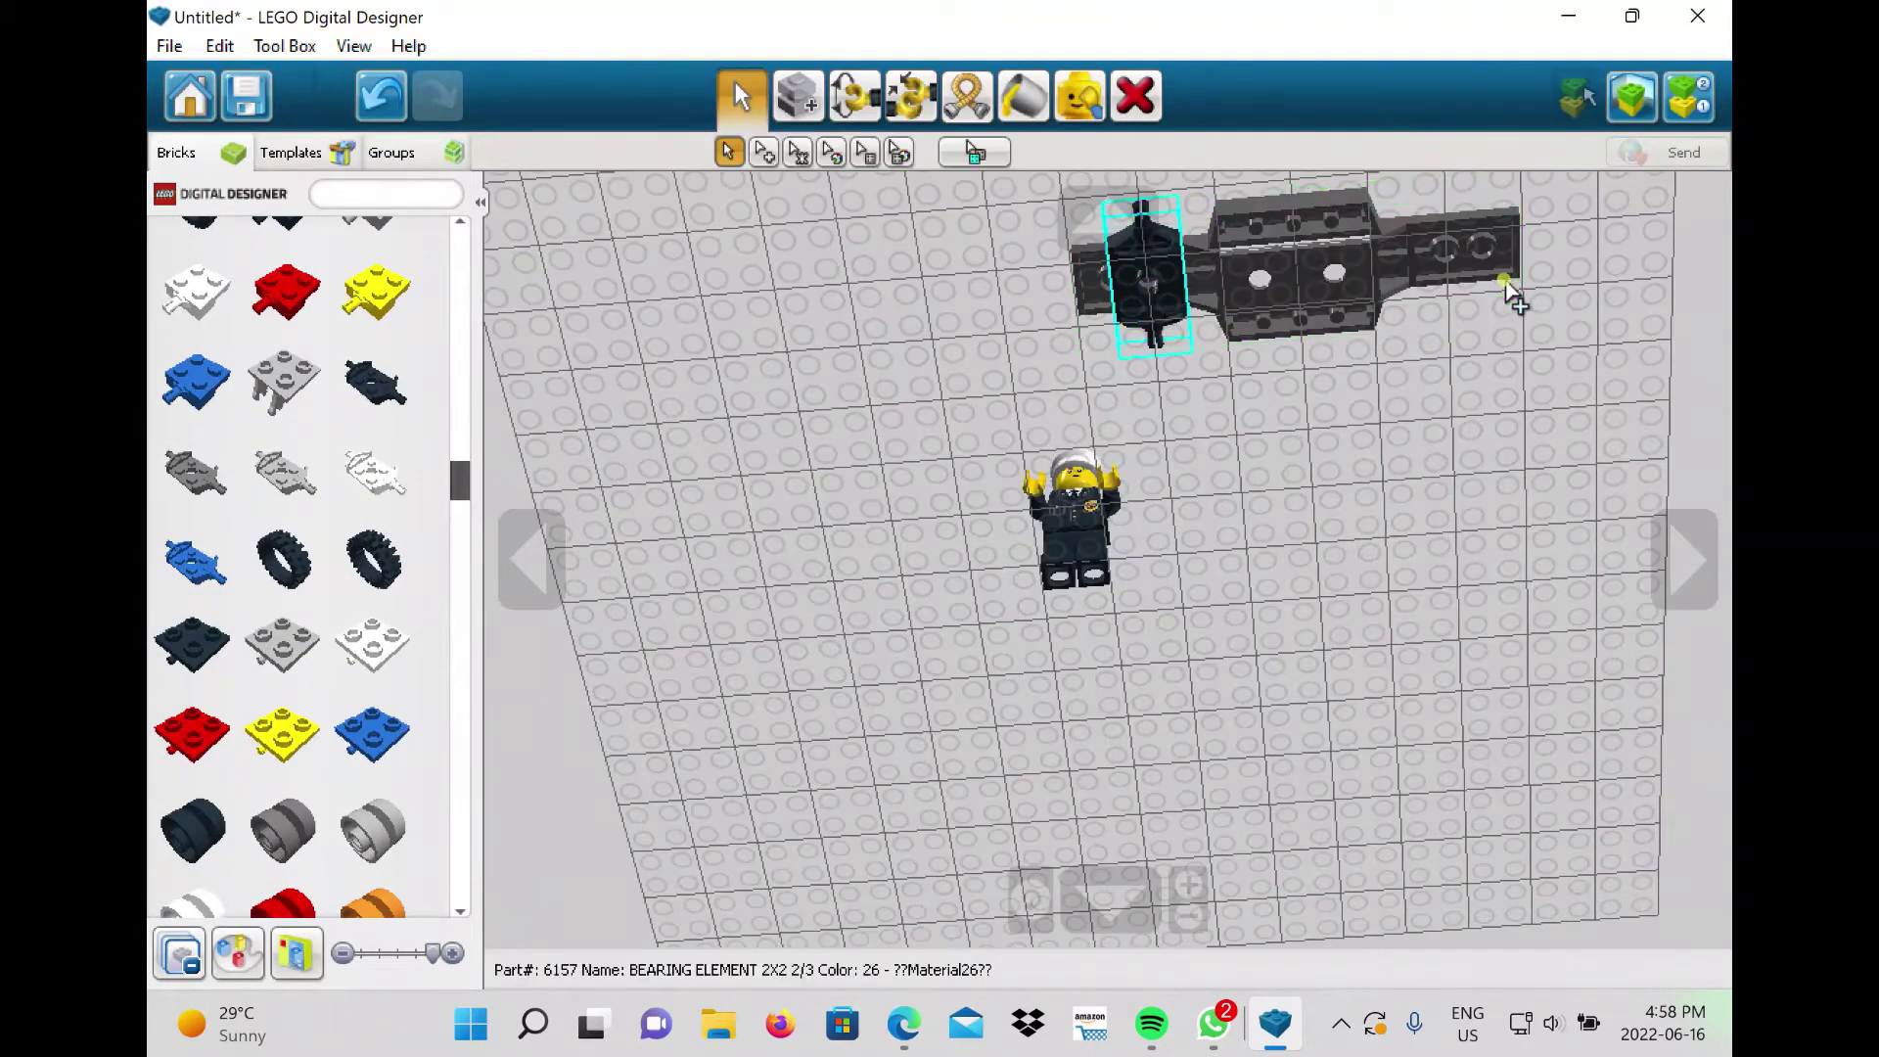
Duplicate the black bearing element and attach the copy under the opposite end of the chassis.
{"action": "key", "text": "ctrl+c"}
{"action": "key", "text": "ctrl+v"}
{"action": "left_click", "coordinate": [1447, 274]}
{"action": "right_click_drag", "start_coordinate": [1447, 274], "coordinate": [1321, 871]}
Place a white Brick 1x4x1 2/3 with vertical knobs across one end of the chassis.
{"action": "scroll", "coordinate": [152, 513], "scroll_direction": "up", "scroll_amount": 3}
{"action": "scroll", "coordinate": [214, 531], "scroll_direction": "up", "scroll_amount": 5}
{"action": "left_click", "coordinate": [213, 531]}
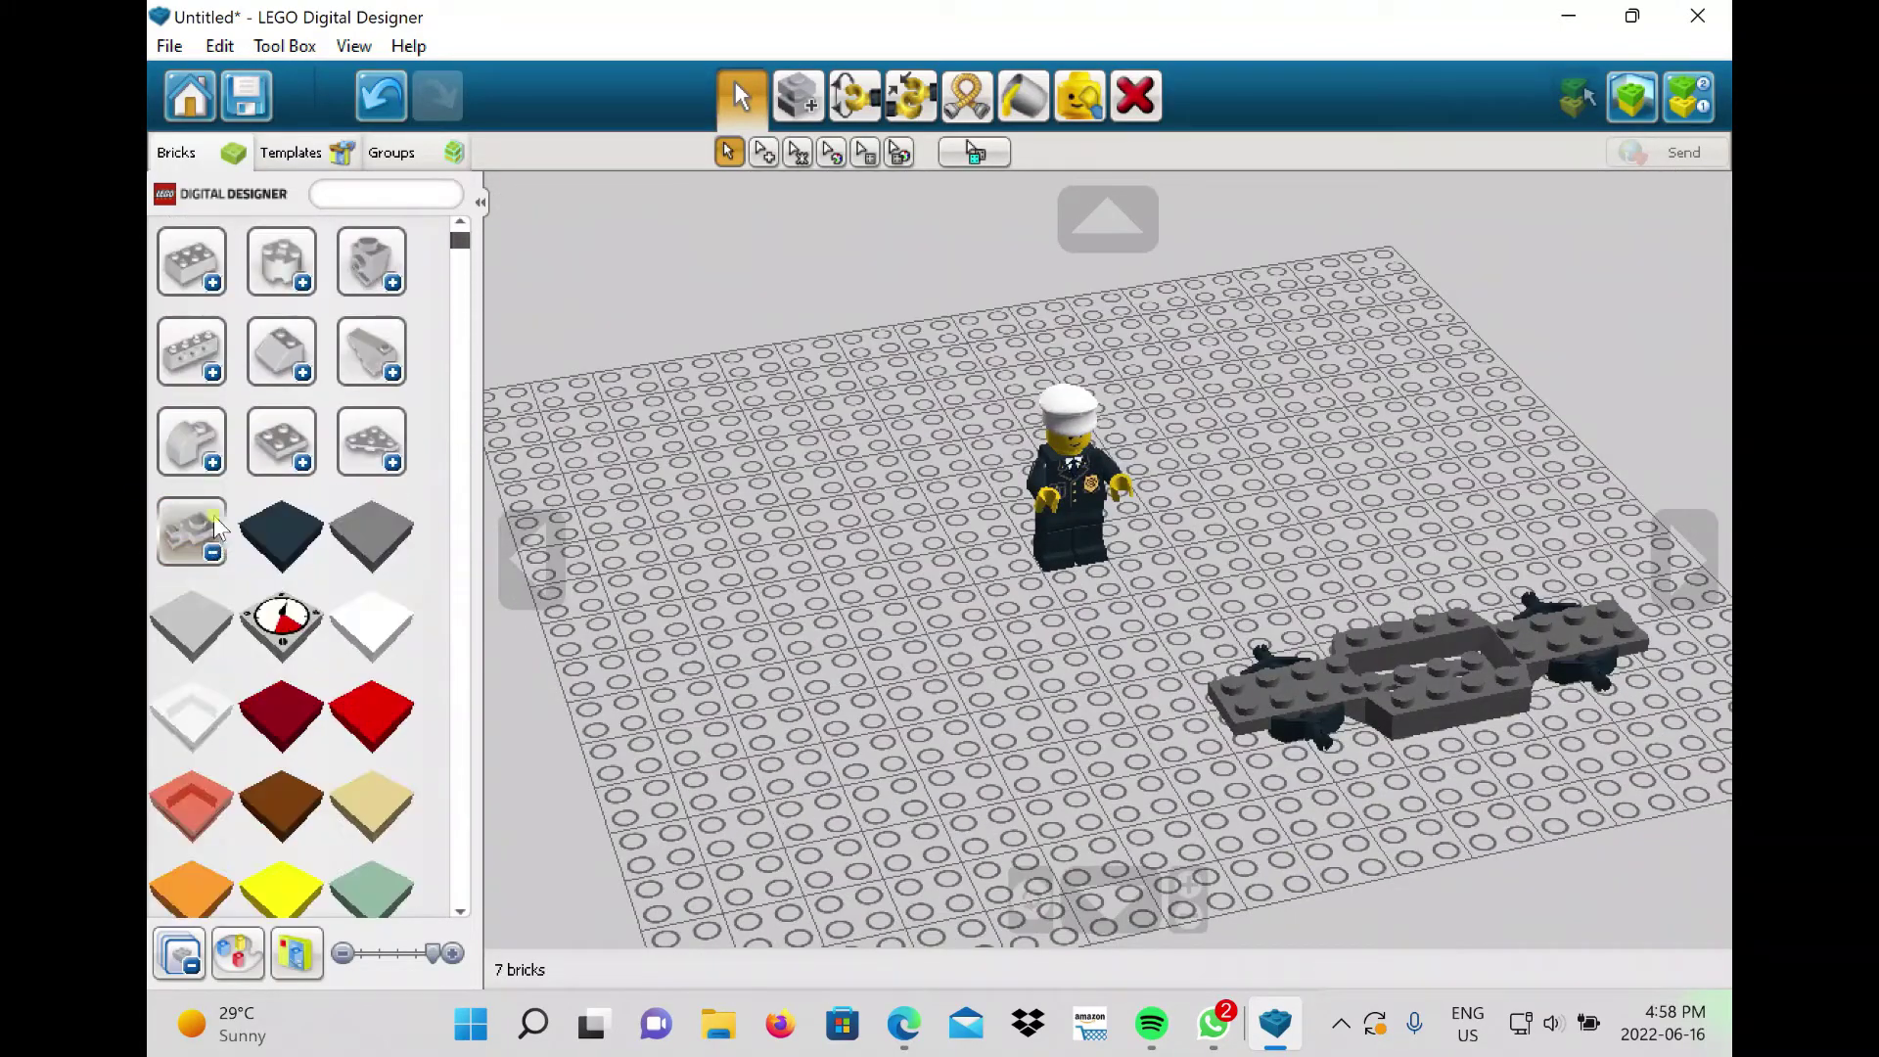
{"action": "scroll", "coordinate": [218, 517], "scroll_direction": "down", "scroll_amount": 10}
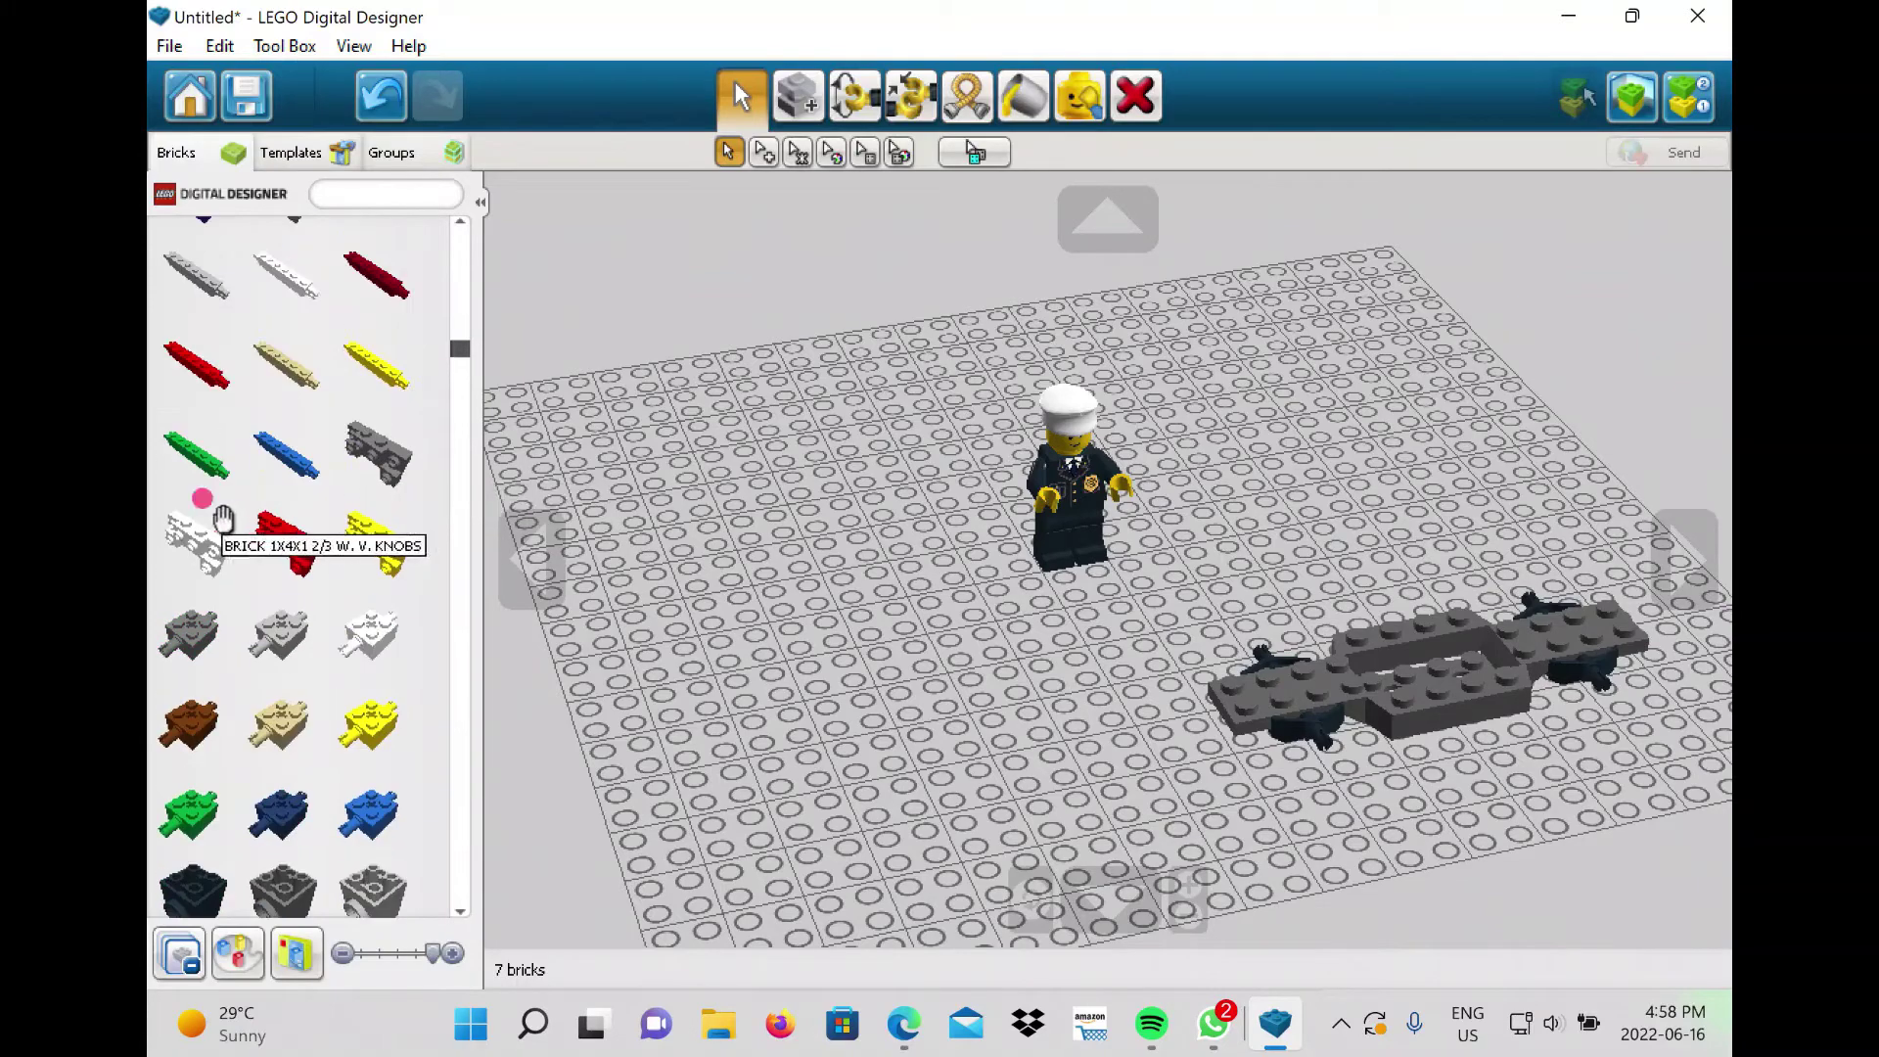
{"action": "left_click", "coordinate": [224, 517]}
{"action": "left_click", "coordinate": [1645, 607]}
Attach a transparent red Roof Tile 1x1x2/3 to an outer upper side stud of the white knobbed brick.
{"action": "right_click_drag", "start_coordinate": [1317, 487], "coordinate": [875, 542]}
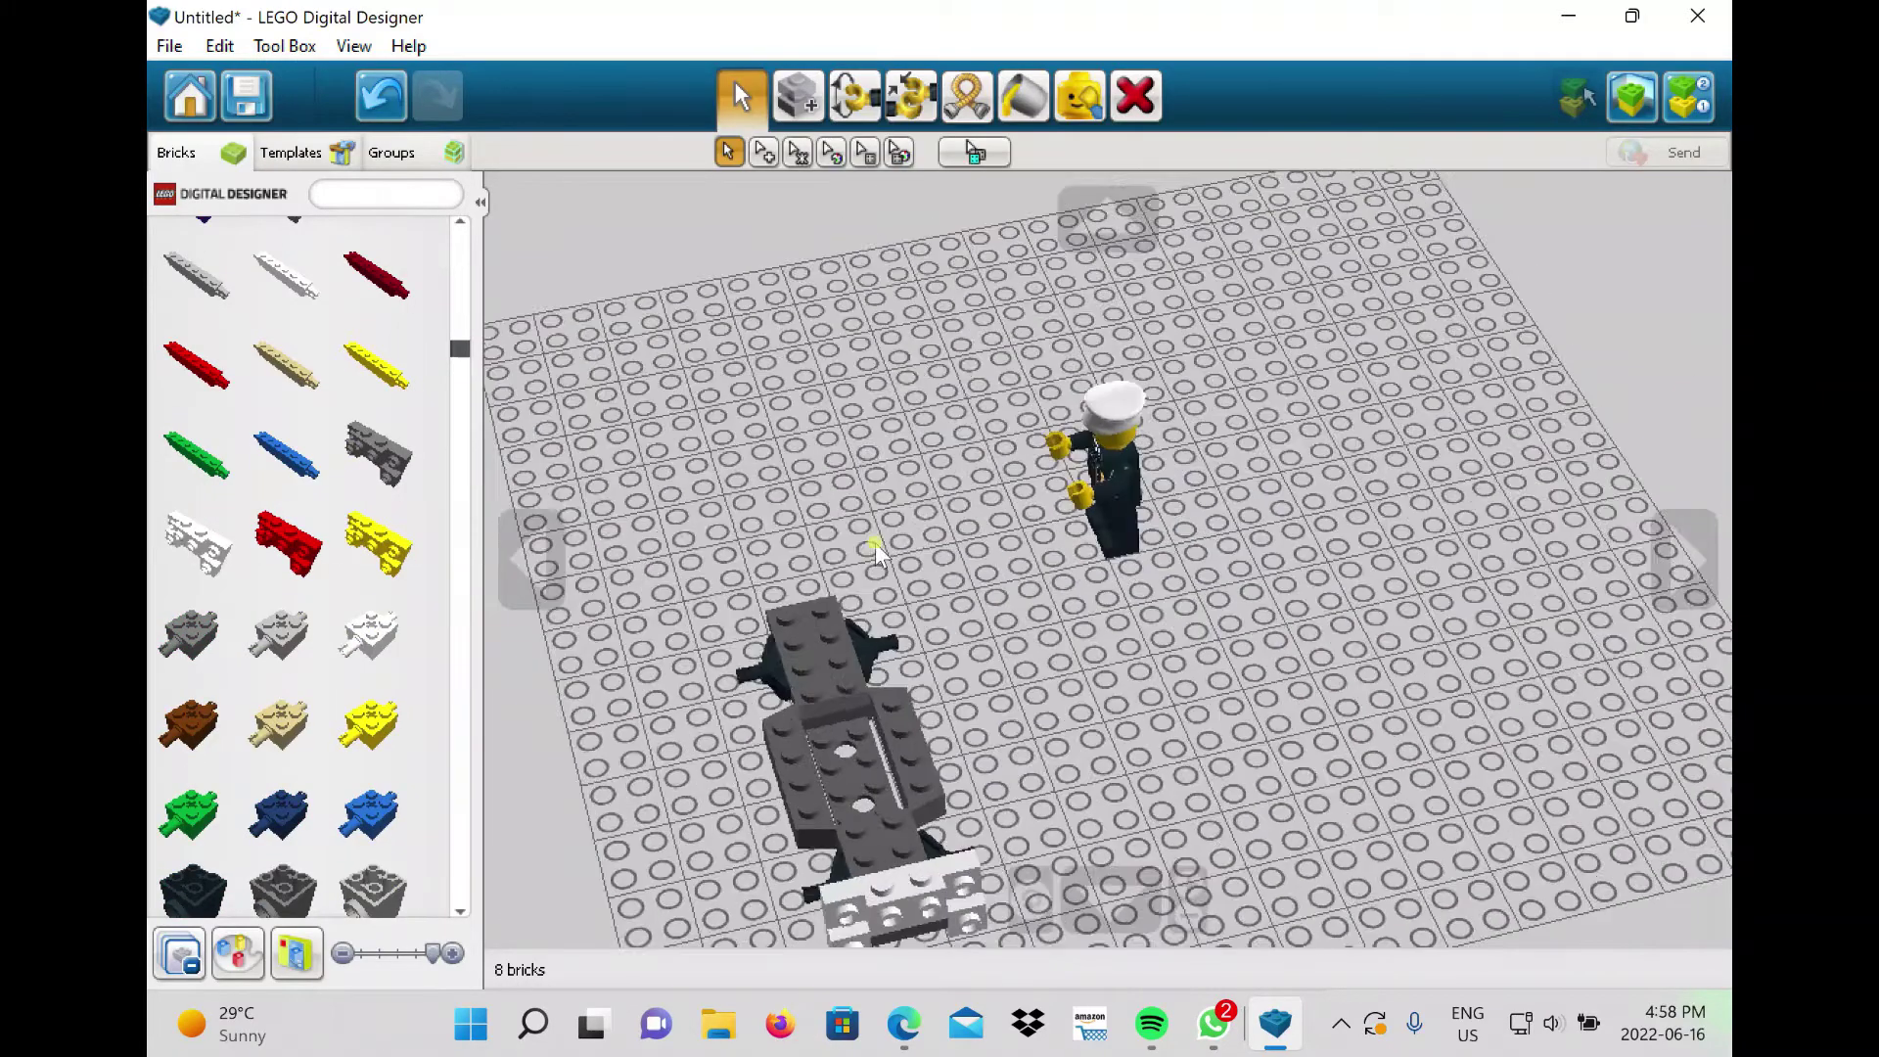
{"action": "scroll", "coordinate": [157, 396], "scroll_direction": "up", "scroll_amount": 5}
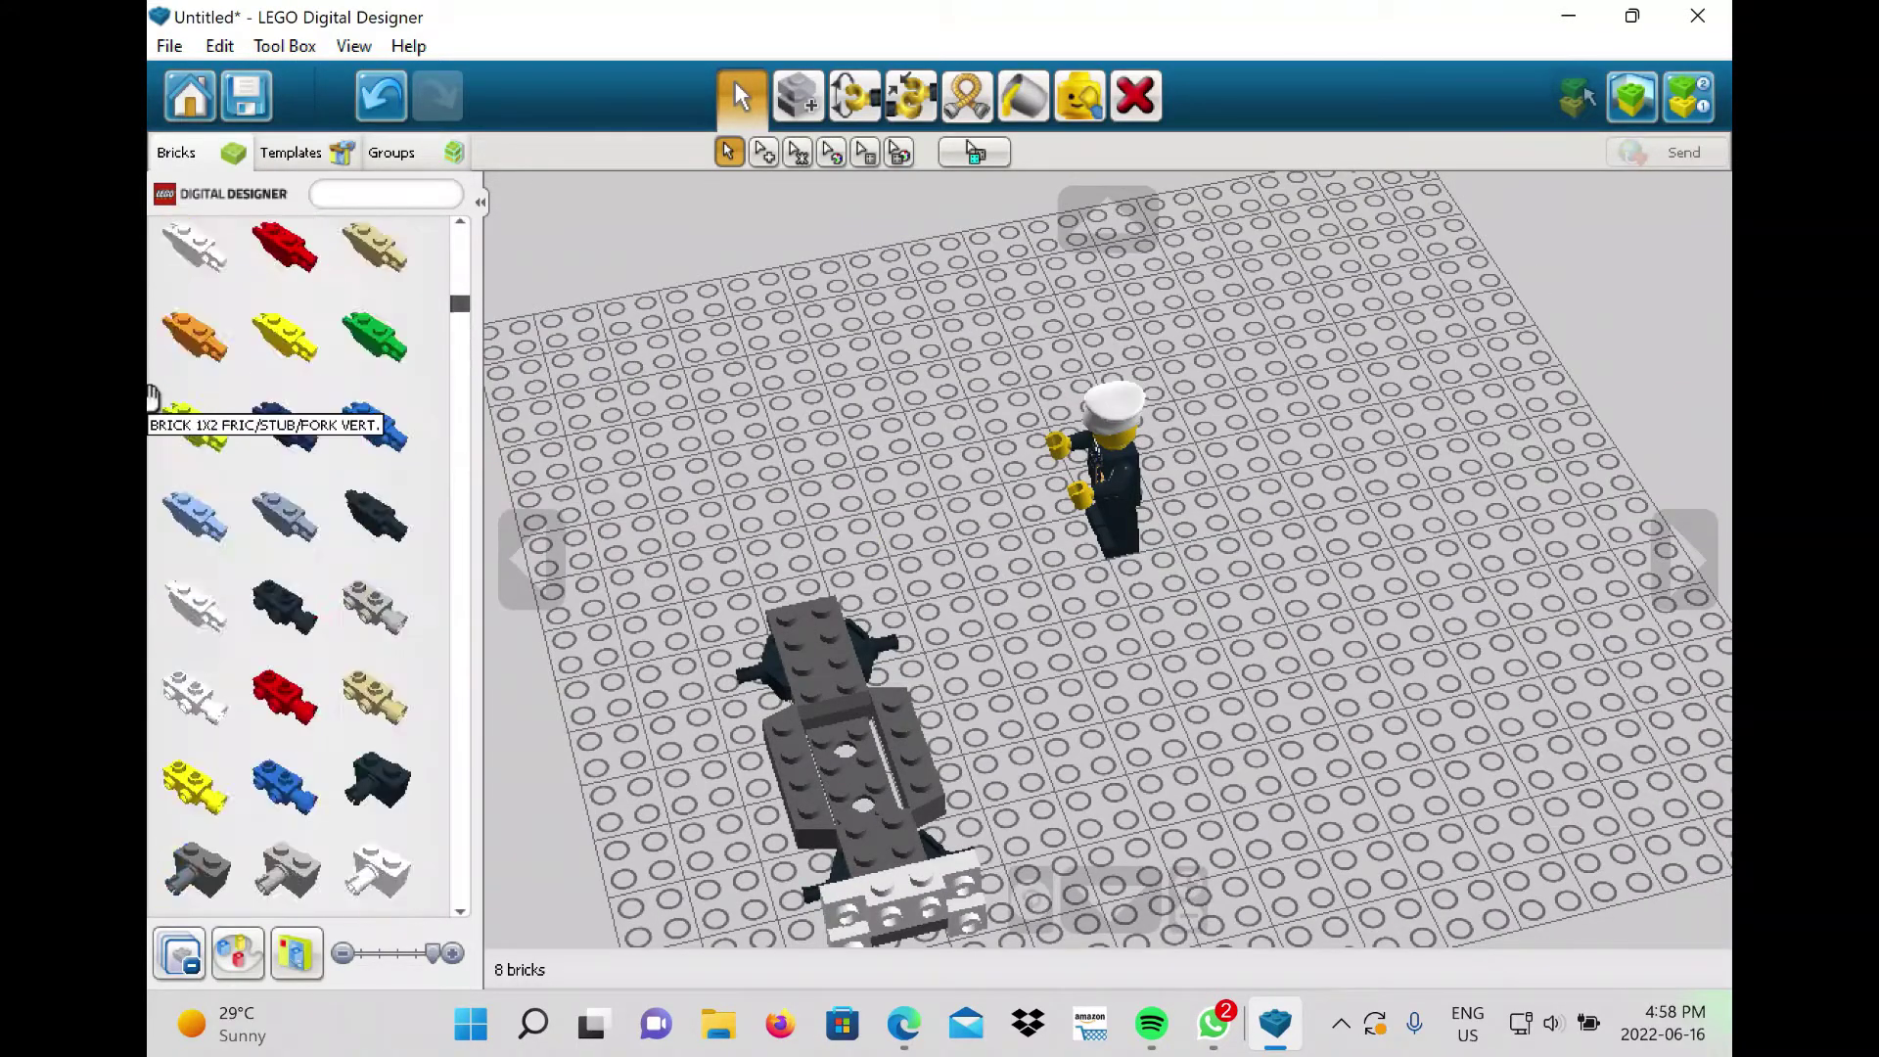
{"action": "scroll", "coordinate": [278, 517], "scroll_direction": "up", "scroll_amount": 3}
{"action": "left_click", "coordinate": [372, 263]}
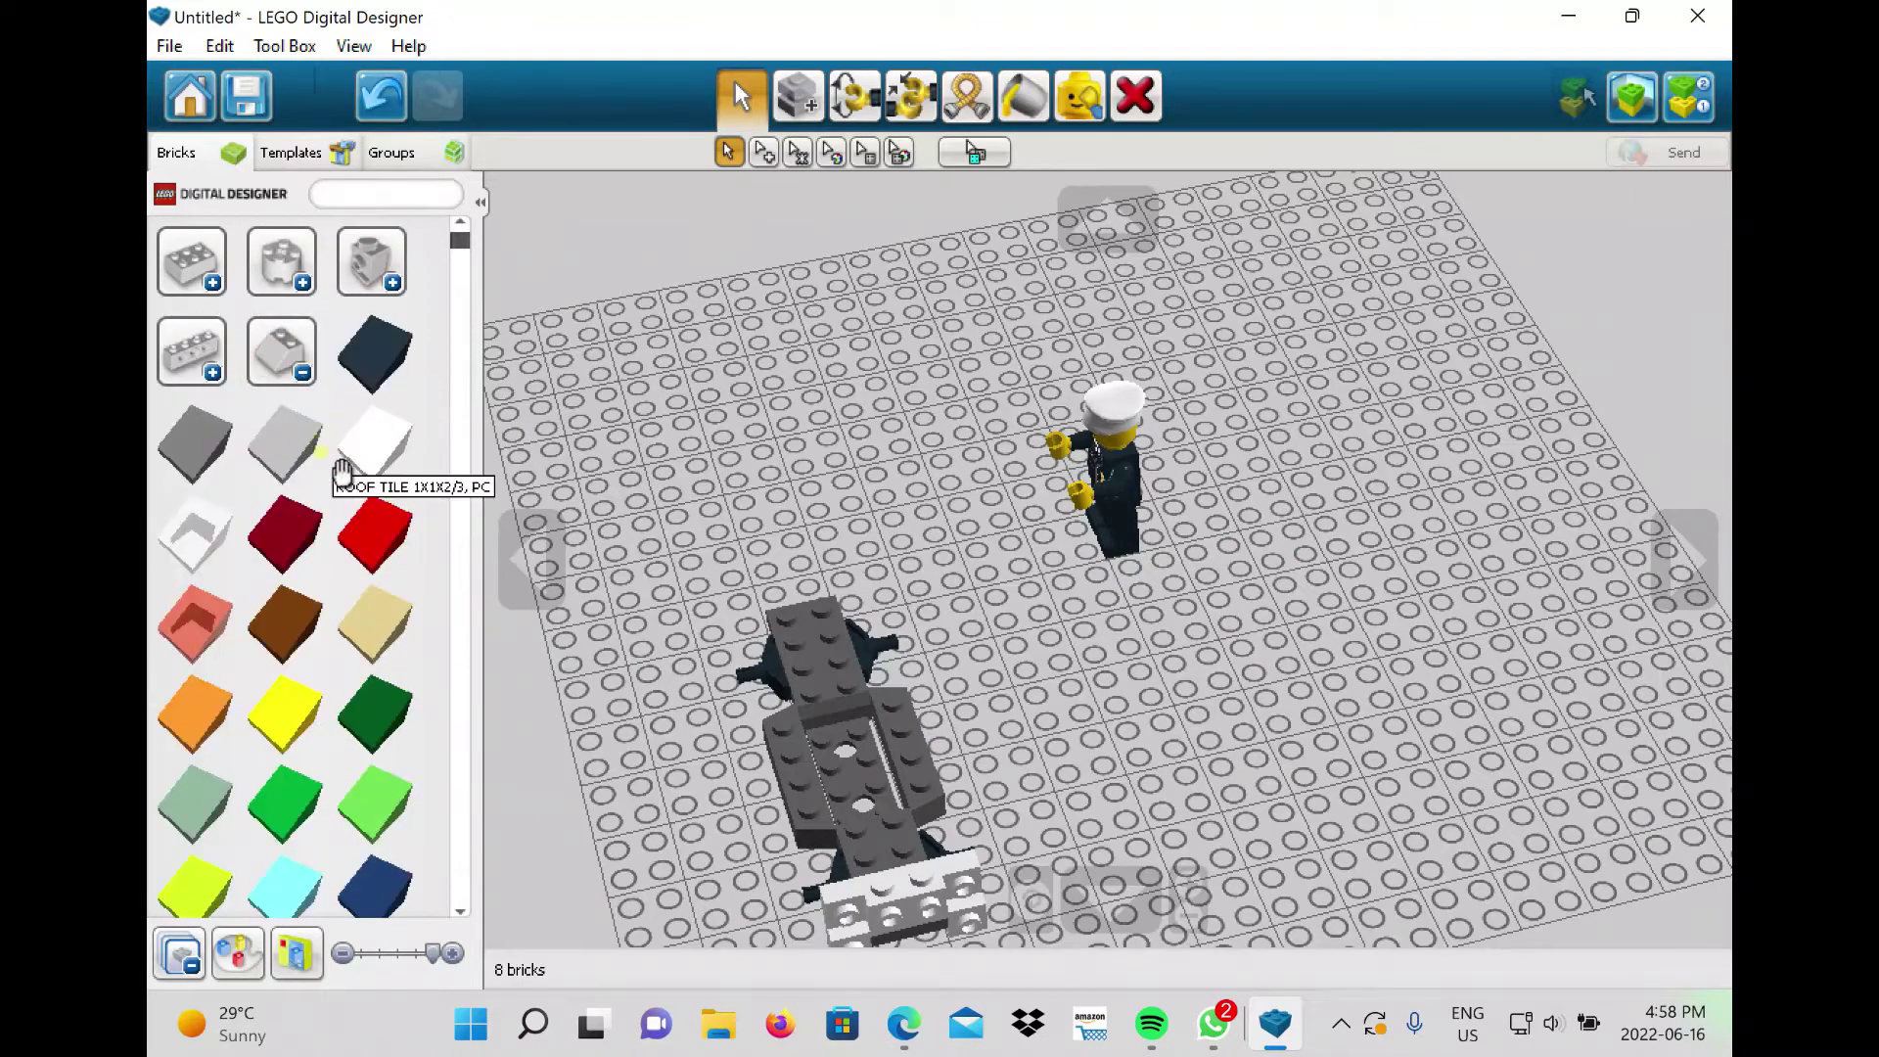
{"action": "left_click", "coordinate": [334, 462]}
{"action": "right_click_drag", "start_coordinate": [705, 430], "coordinate": [722, 236]}
{"action": "left_click", "coordinate": [776, 565]}
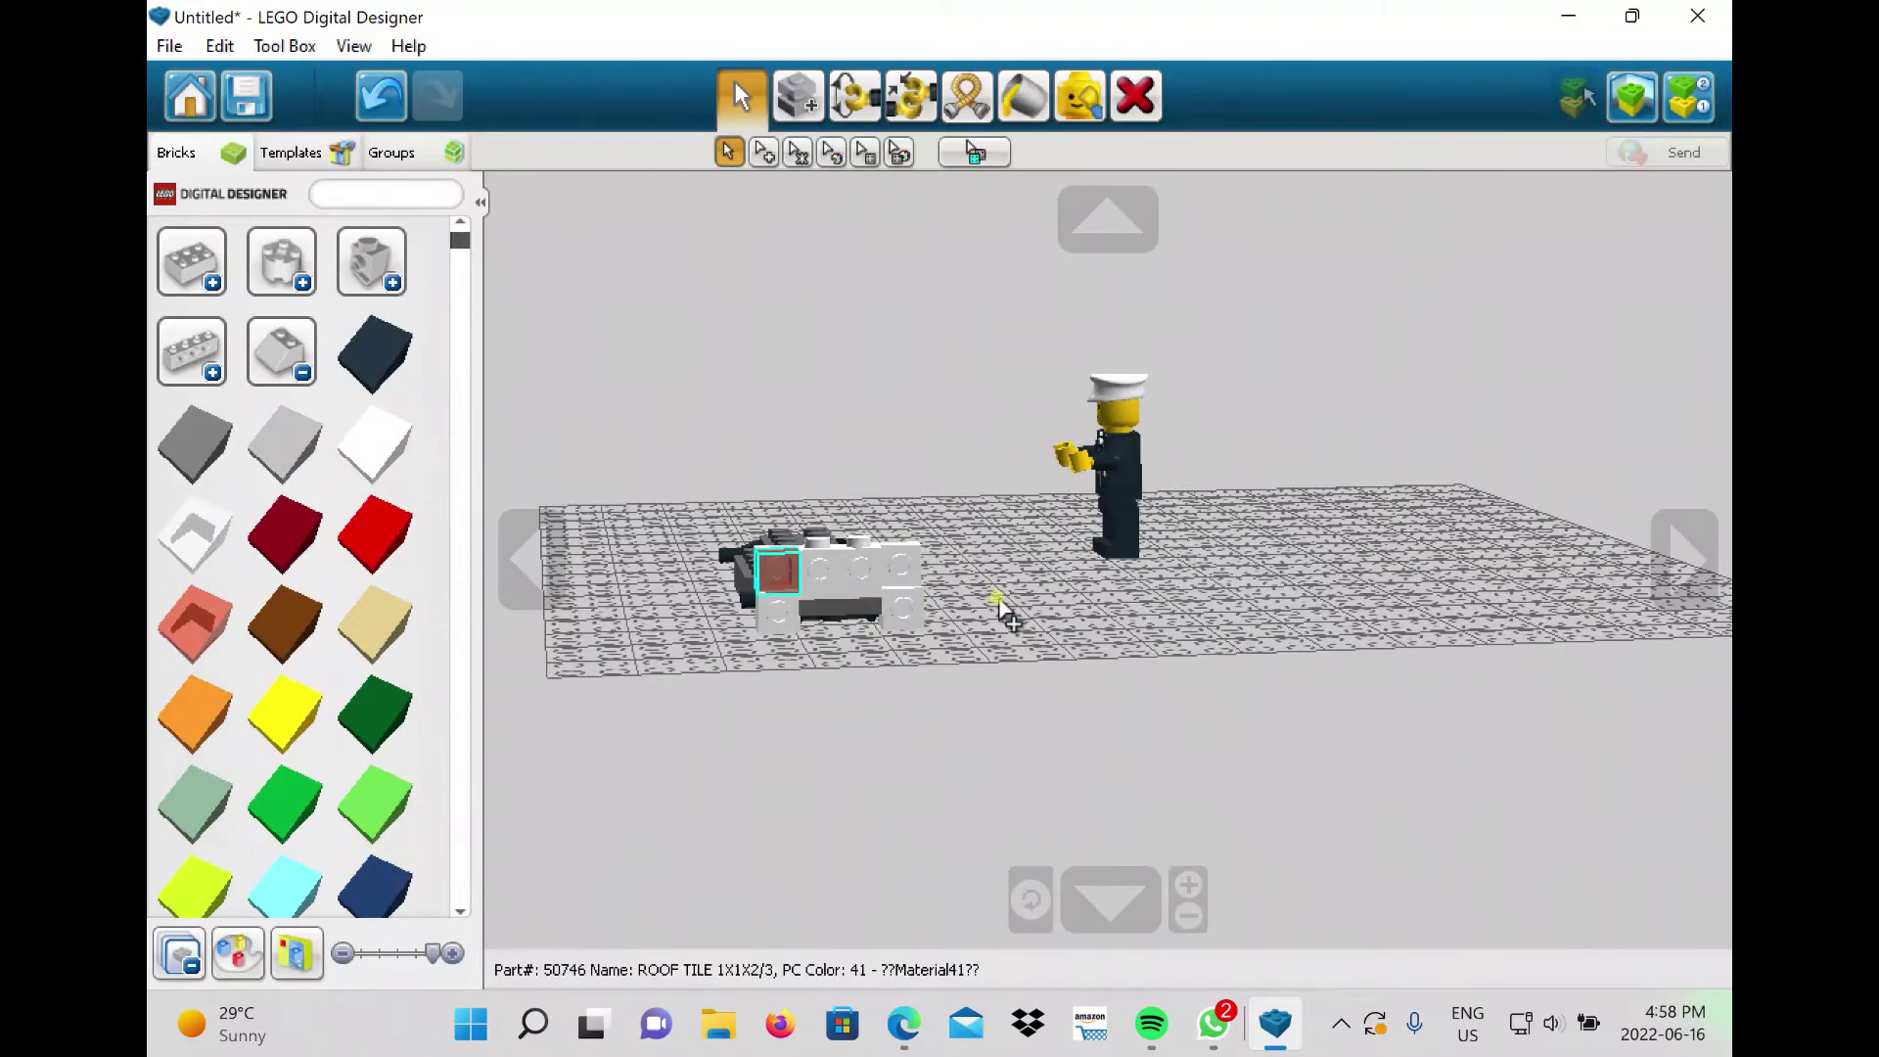
Duplicate the transparent red roof tile and attach the copy to the opposite outer upper side stud of the white knobbed brick.
{"action": "key", "text": "ctrl+c"}
{"action": "key", "text": "ctrl+v"}
{"action": "left_click", "coordinate": [894, 556]}
{"action": "right_click_drag", "start_coordinate": [911, 421], "coordinate": [954, 485]}
Attach a dark grey flat tile, four studs long, across the lower side studs of the white knobbed brick.
{"action": "scroll", "coordinate": [293, 443], "scroll_direction": "down", "scroll_amount": 3}
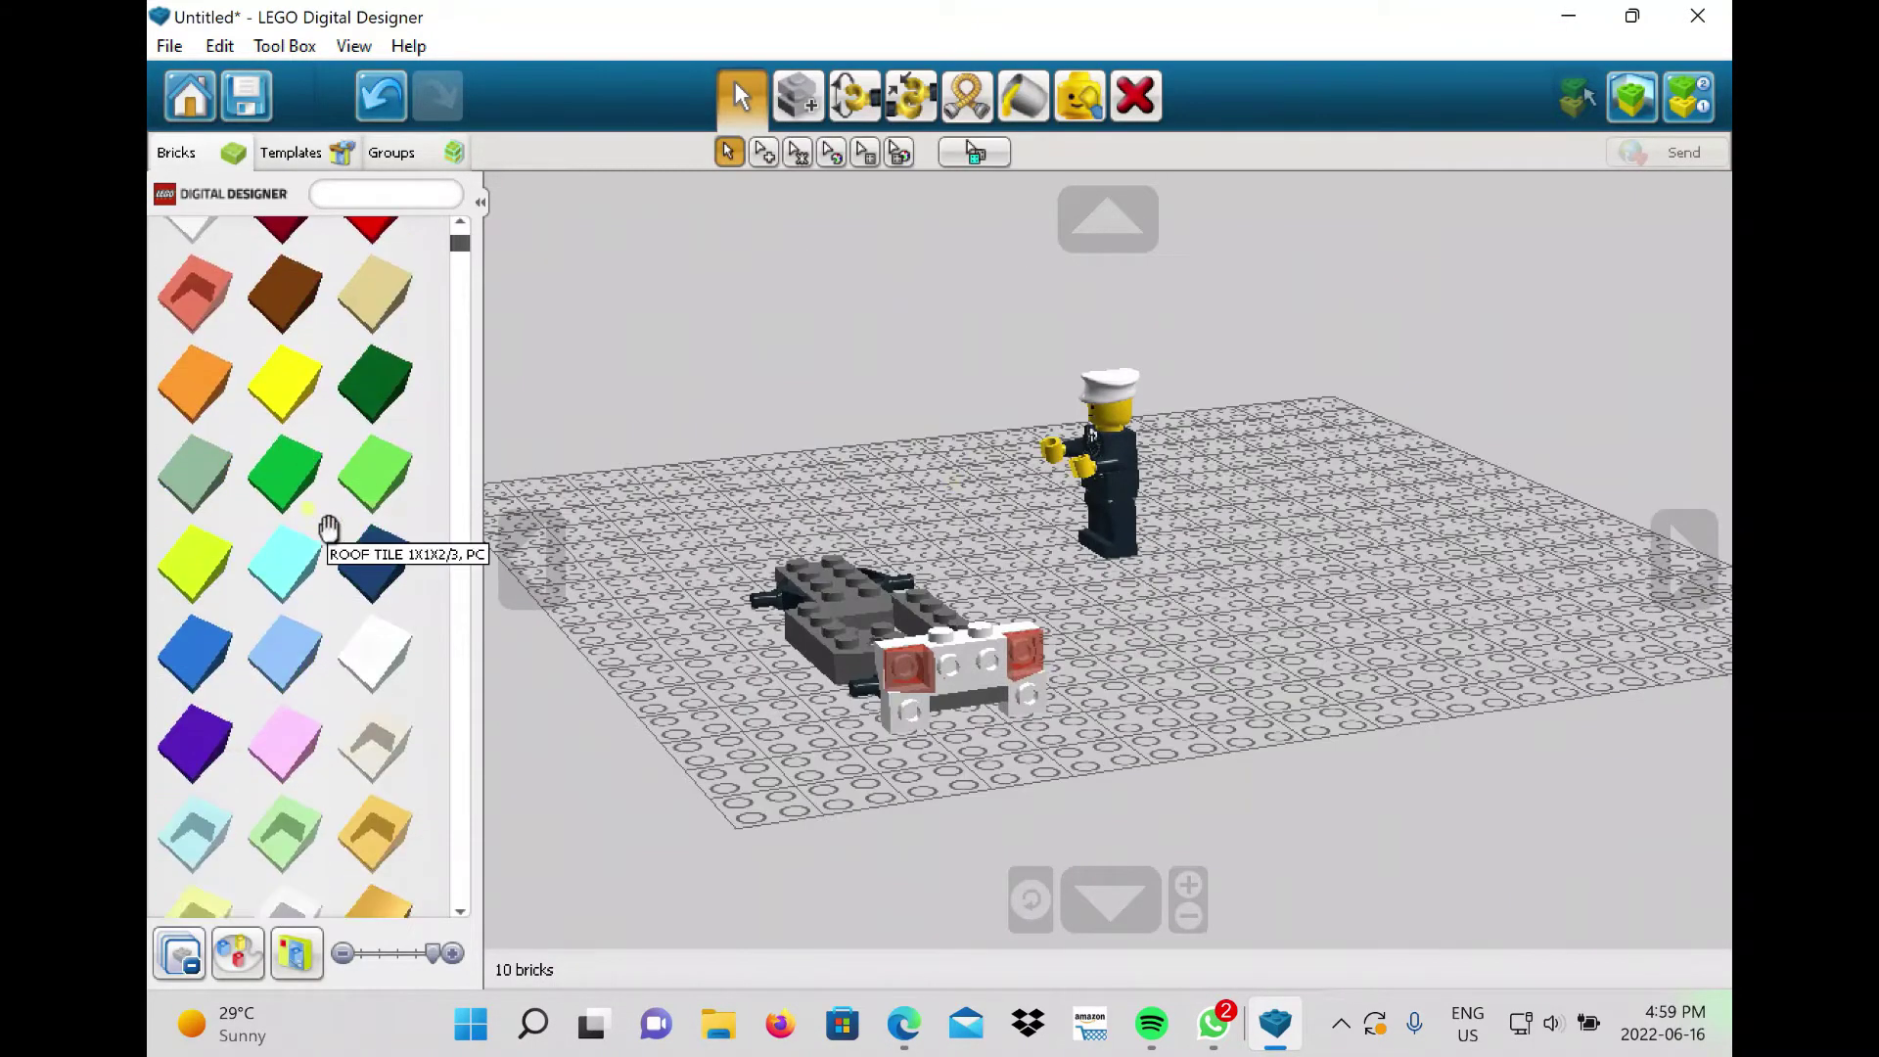
{"action": "scroll", "coordinate": [327, 518], "scroll_direction": "up", "scroll_amount": 3}
{"action": "scroll", "coordinate": [294, 528], "scroll_direction": "down", "scroll_amount": 5}
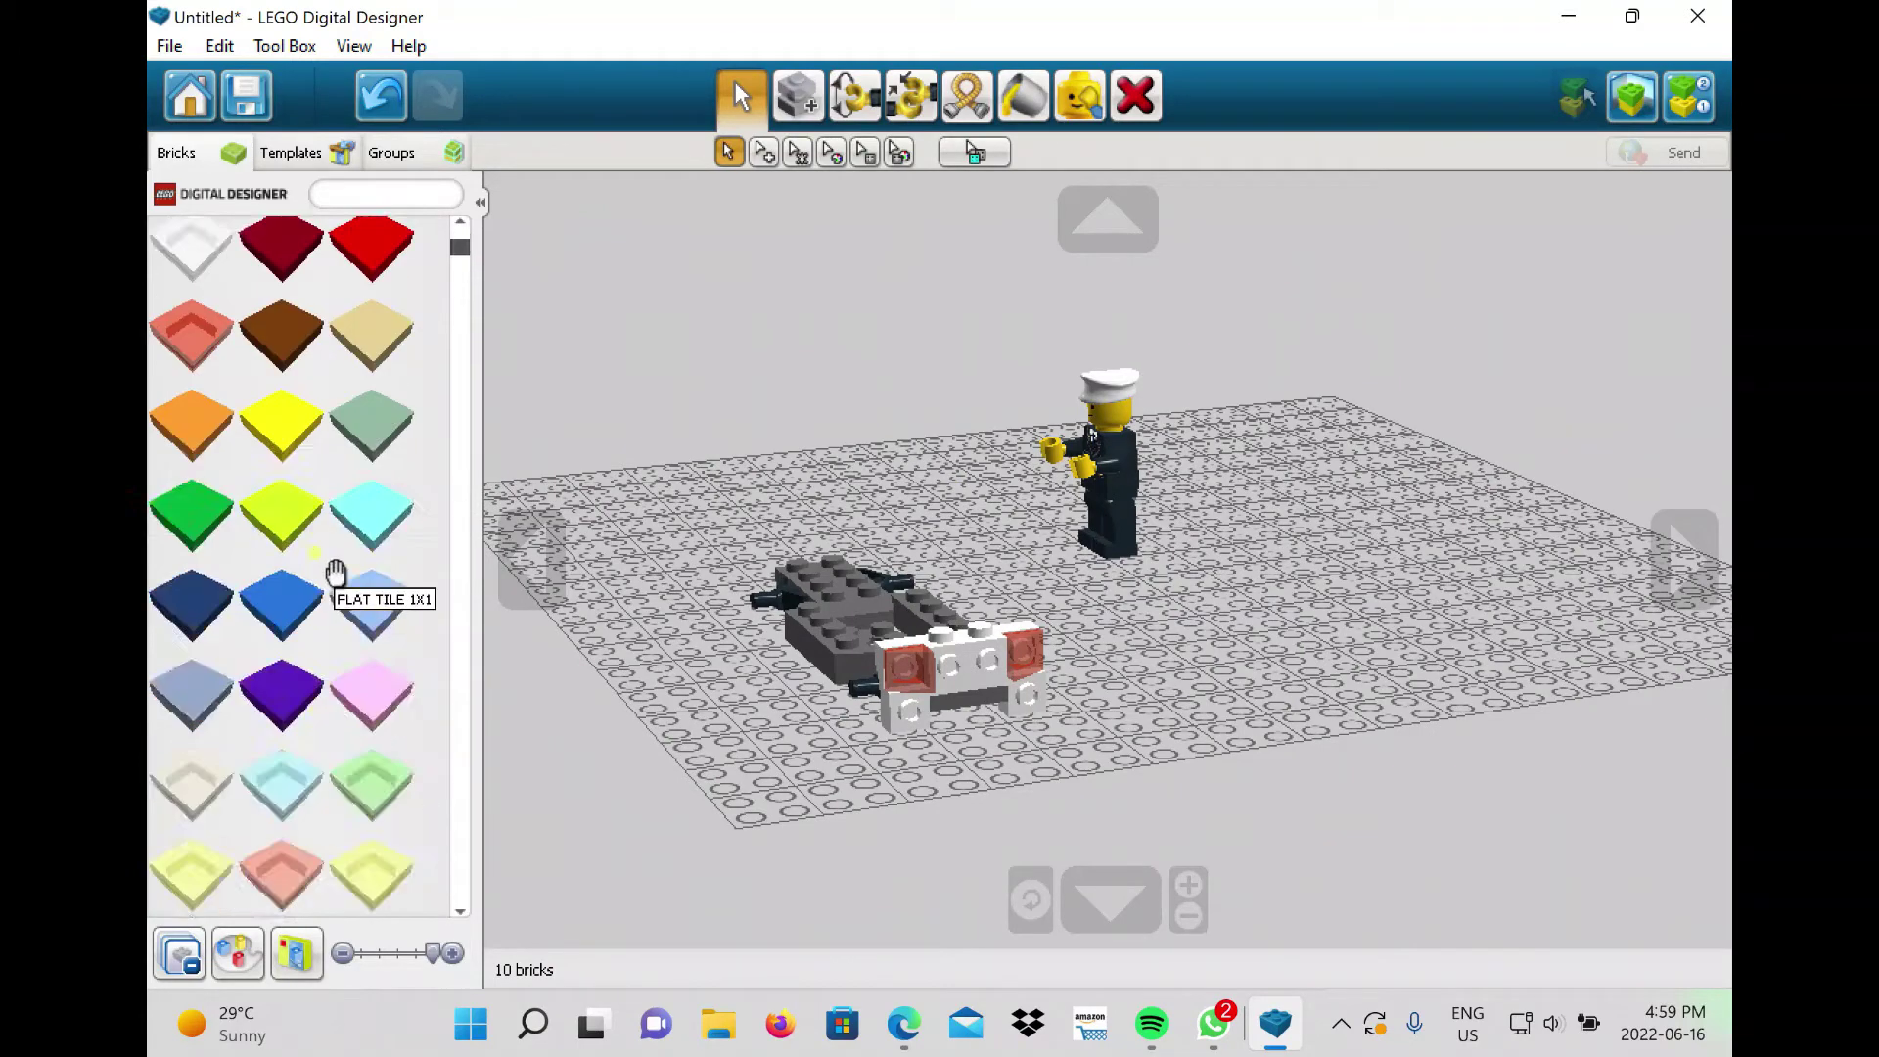
{"action": "scroll", "coordinate": [336, 578], "scroll_direction": "down", "scroll_amount": 5}
{"action": "left_click", "coordinate": [336, 576]}
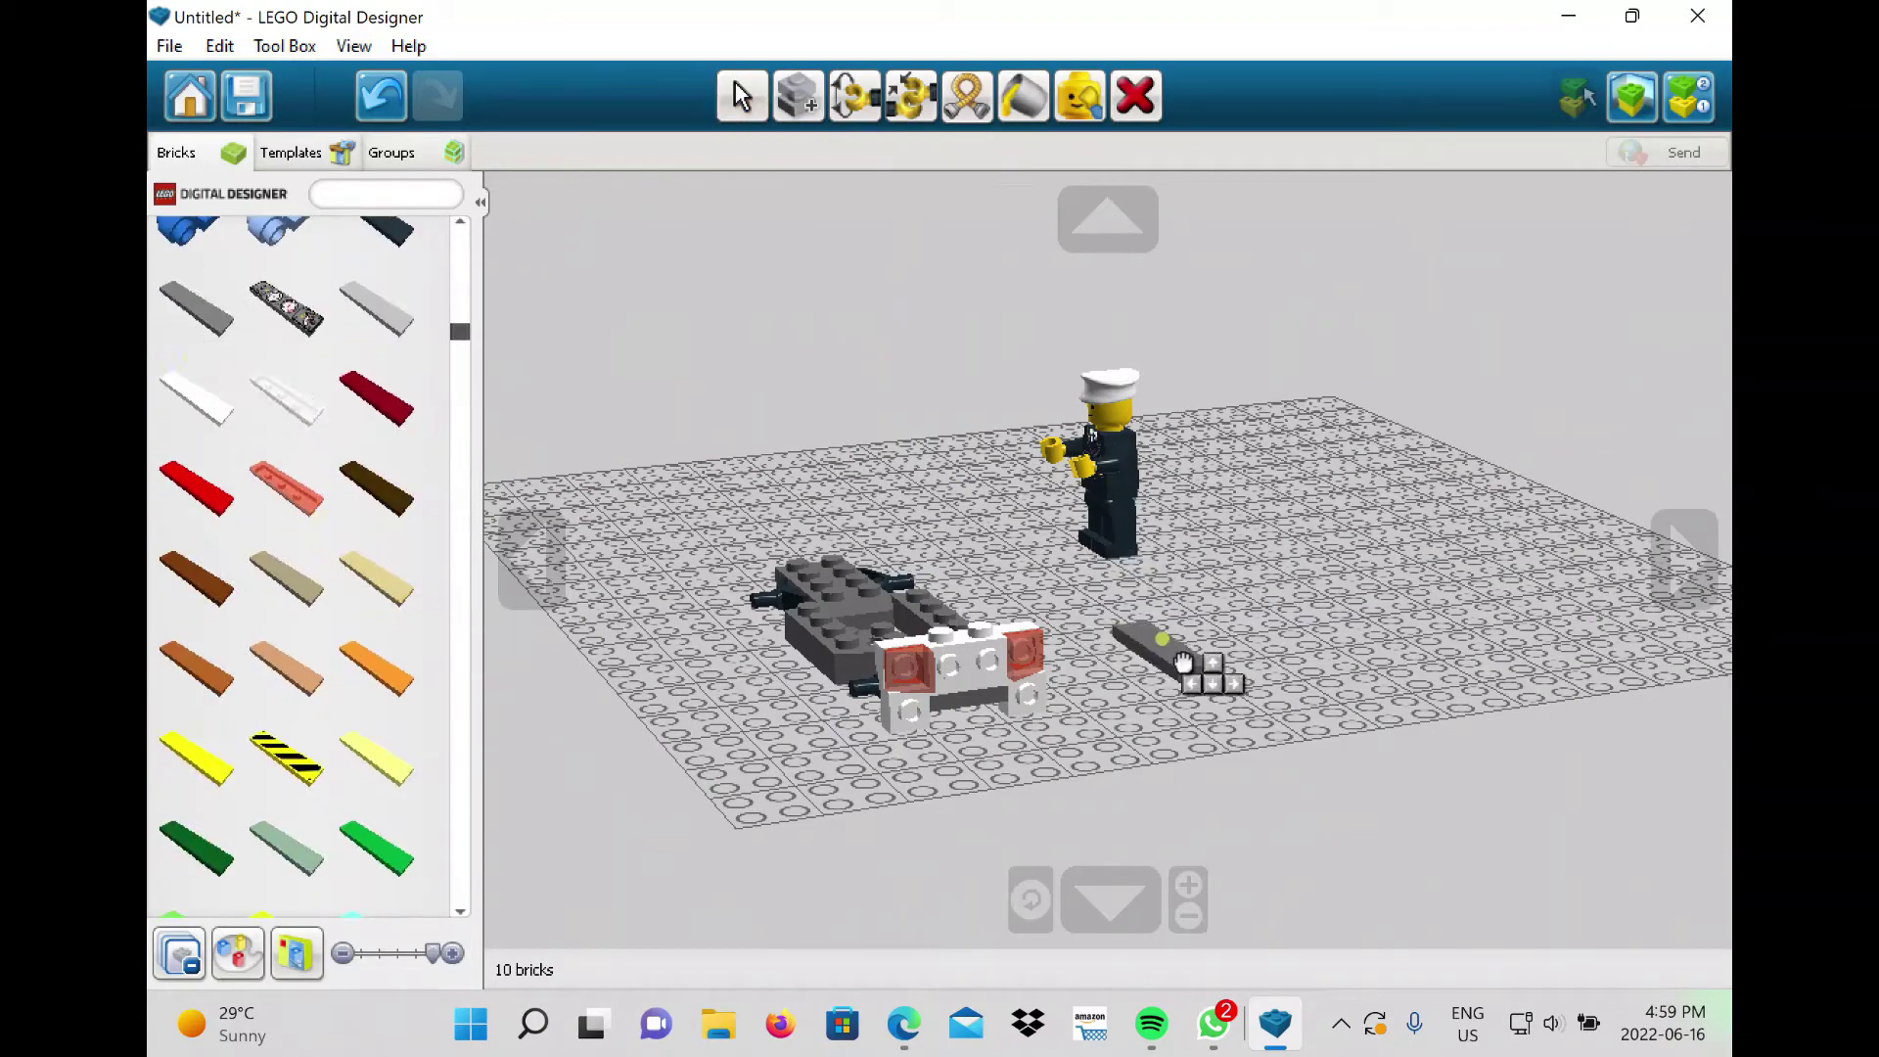
{"action": "left_click", "coordinate": [940, 715]}
Attach one more part from the brick palette at the chassis end that carries the red roof tiles.
{"action": "scroll", "coordinate": [270, 377], "scroll_direction": "up", "scroll_amount": 10}
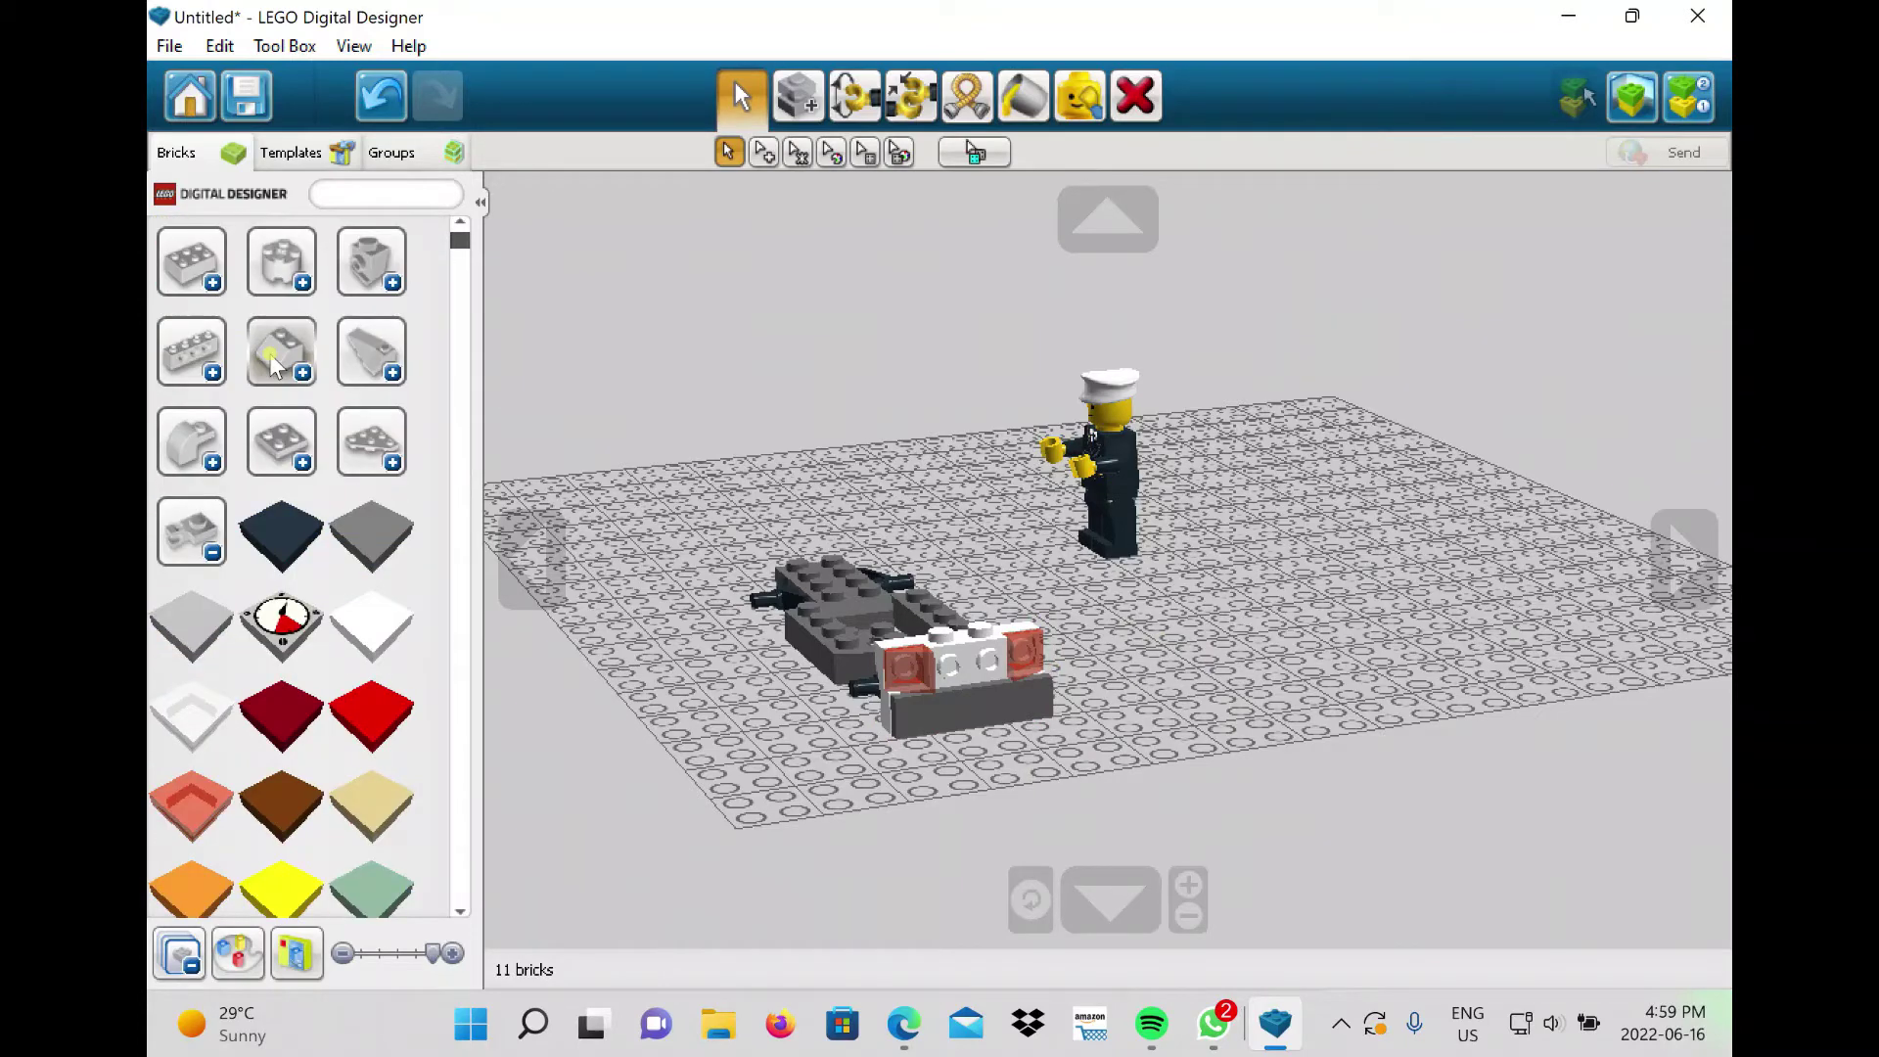
{"action": "scroll", "coordinate": [270, 357], "scroll_direction": "down", "scroll_amount": 8}
{"action": "left_click", "coordinate": [319, 396]}
{"action": "right_click_drag", "start_coordinate": [921, 646], "coordinate": [734, 685]}
{"action": "left_click", "coordinate": [886, 651]}
Place a white wheel arch element over one side of the bearing beside the white knobbed brick, turning it to fit.
{"action": "left_click", "coordinate": [179, 952]}
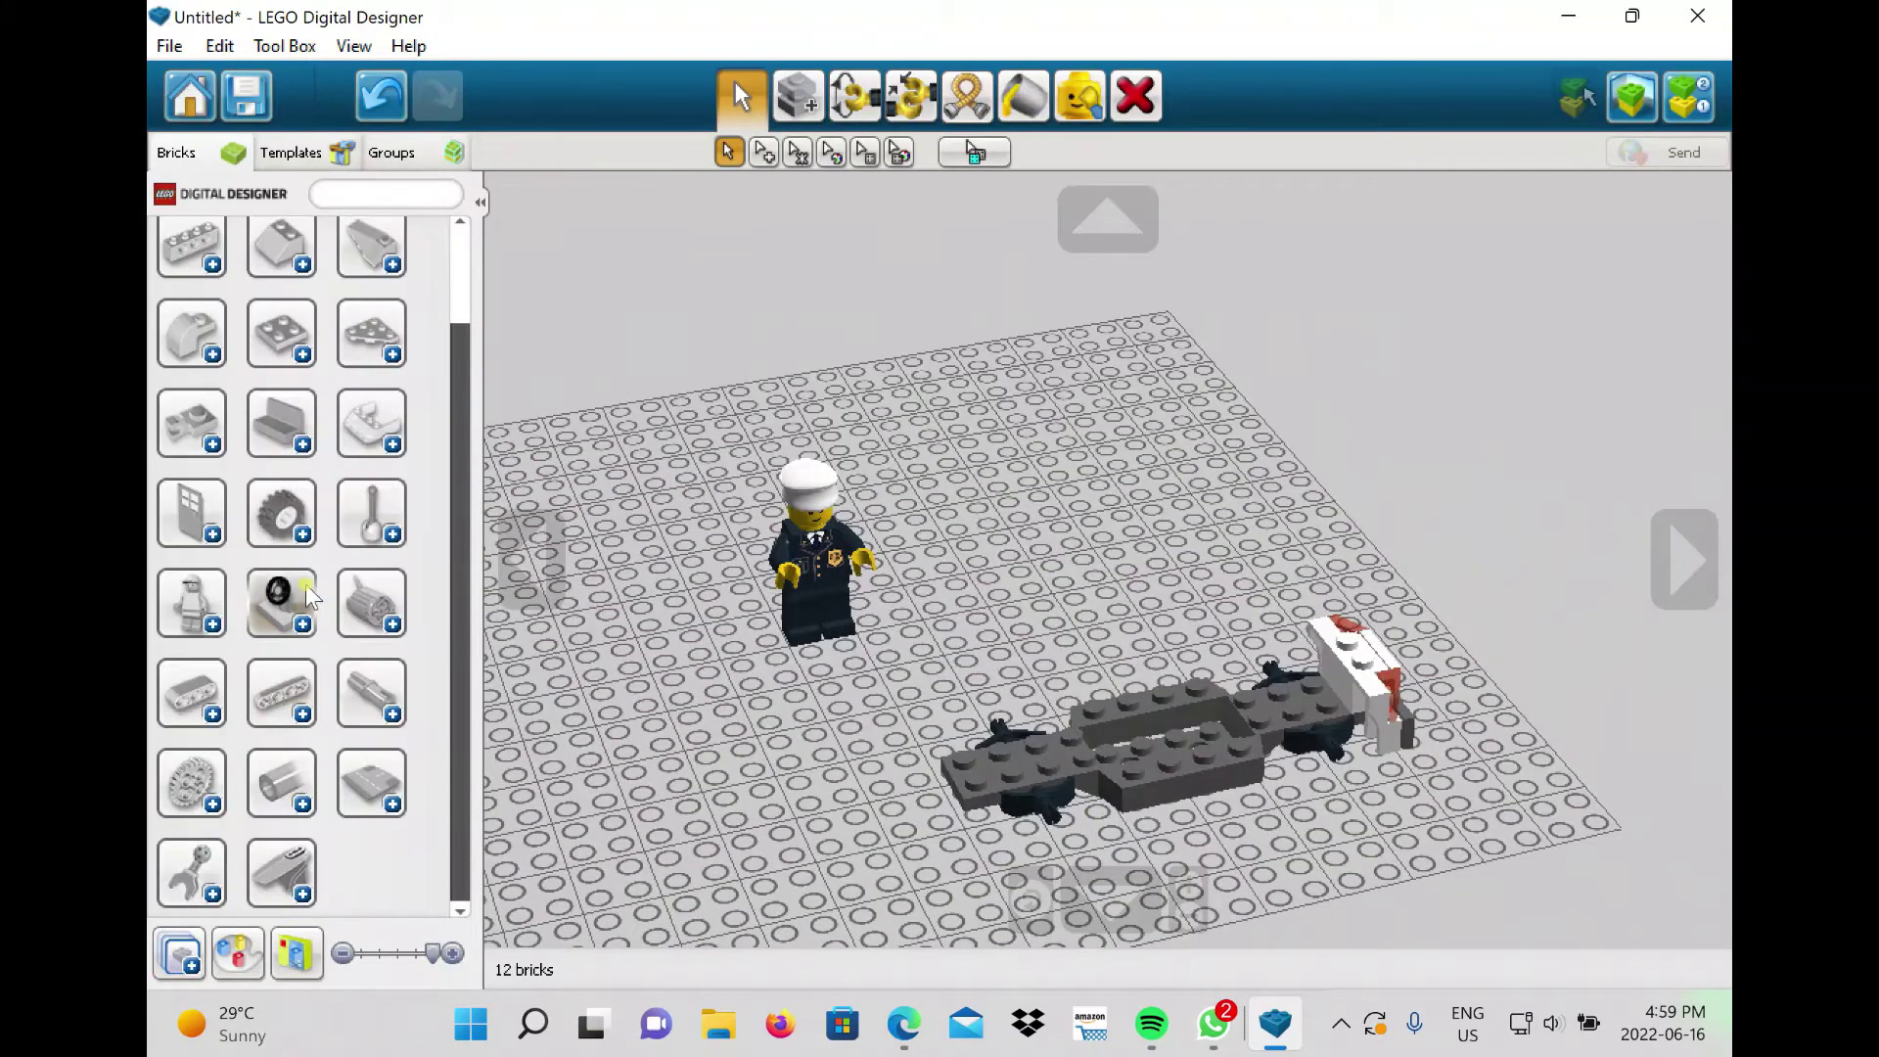
{"action": "scroll", "coordinate": [288, 590], "scroll_direction": "down", "scroll_amount": 10}
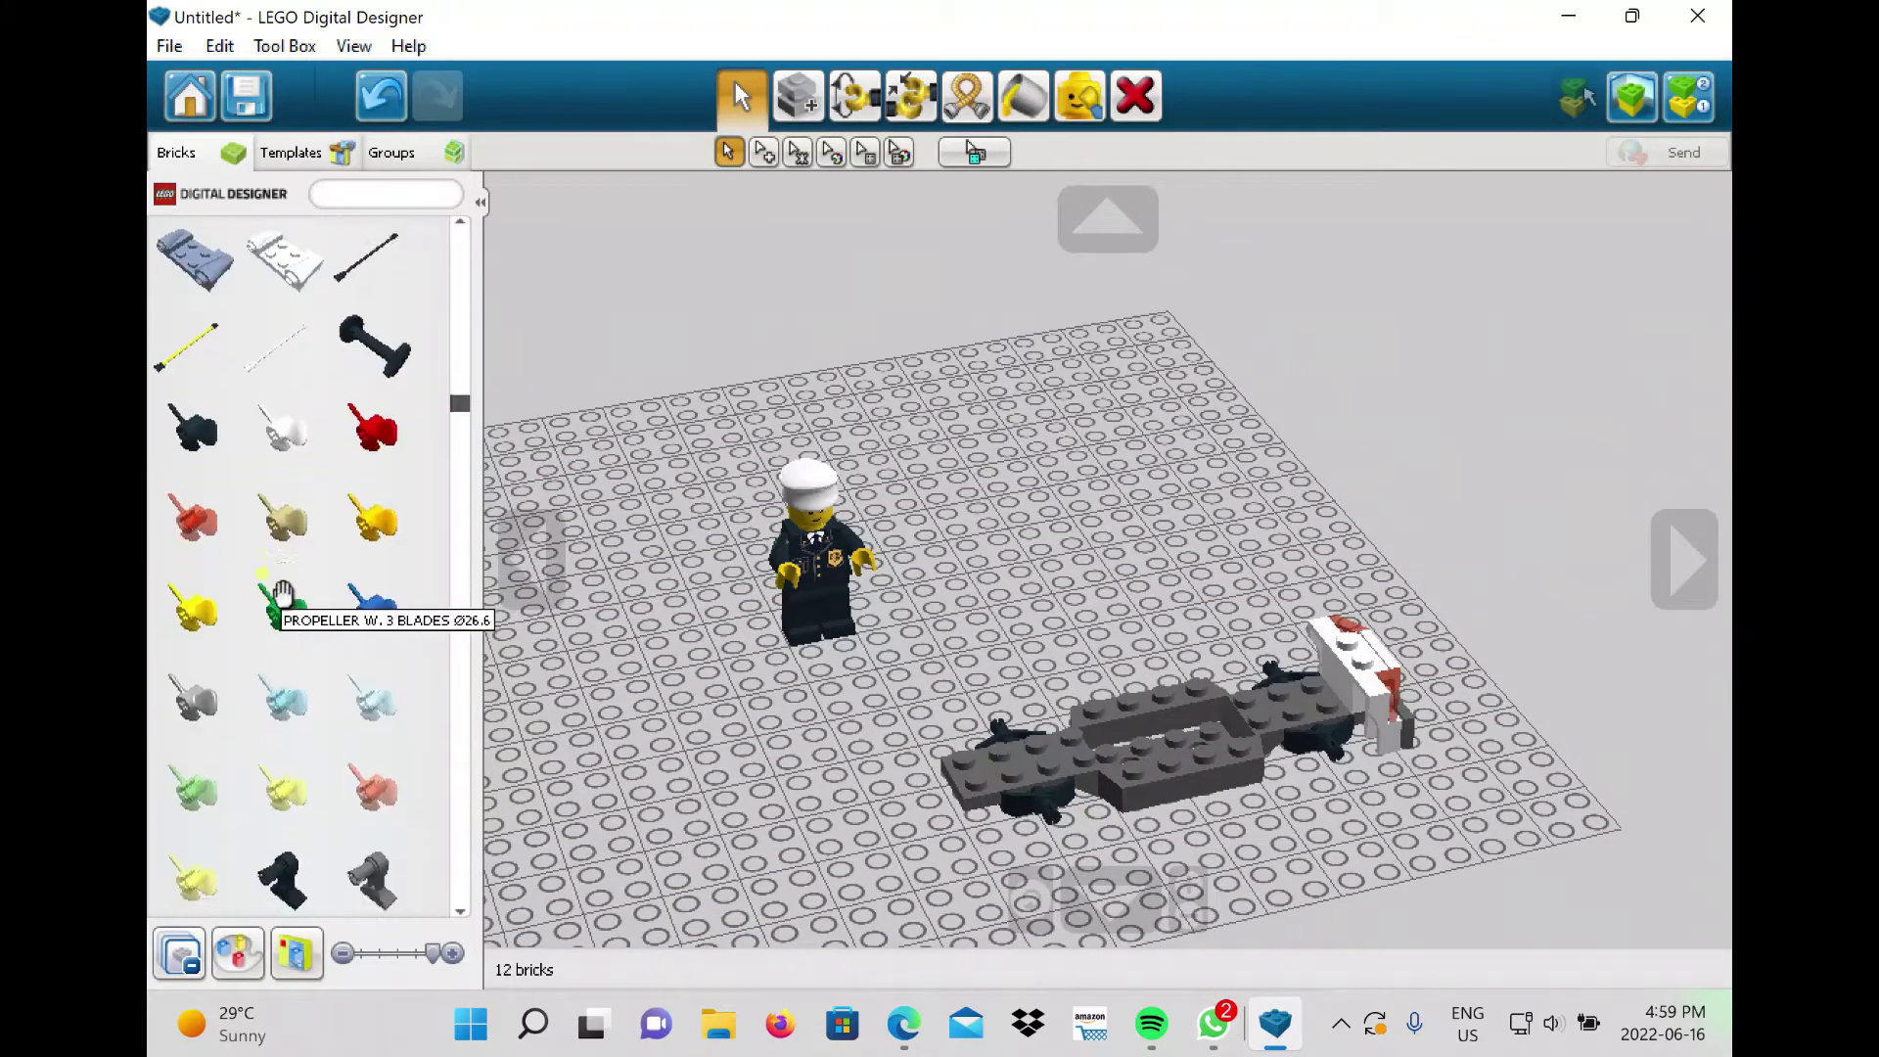
{"action": "scroll", "coordinate": [282, 591], "scroll_direction": "down", "scroll_amount": 8}
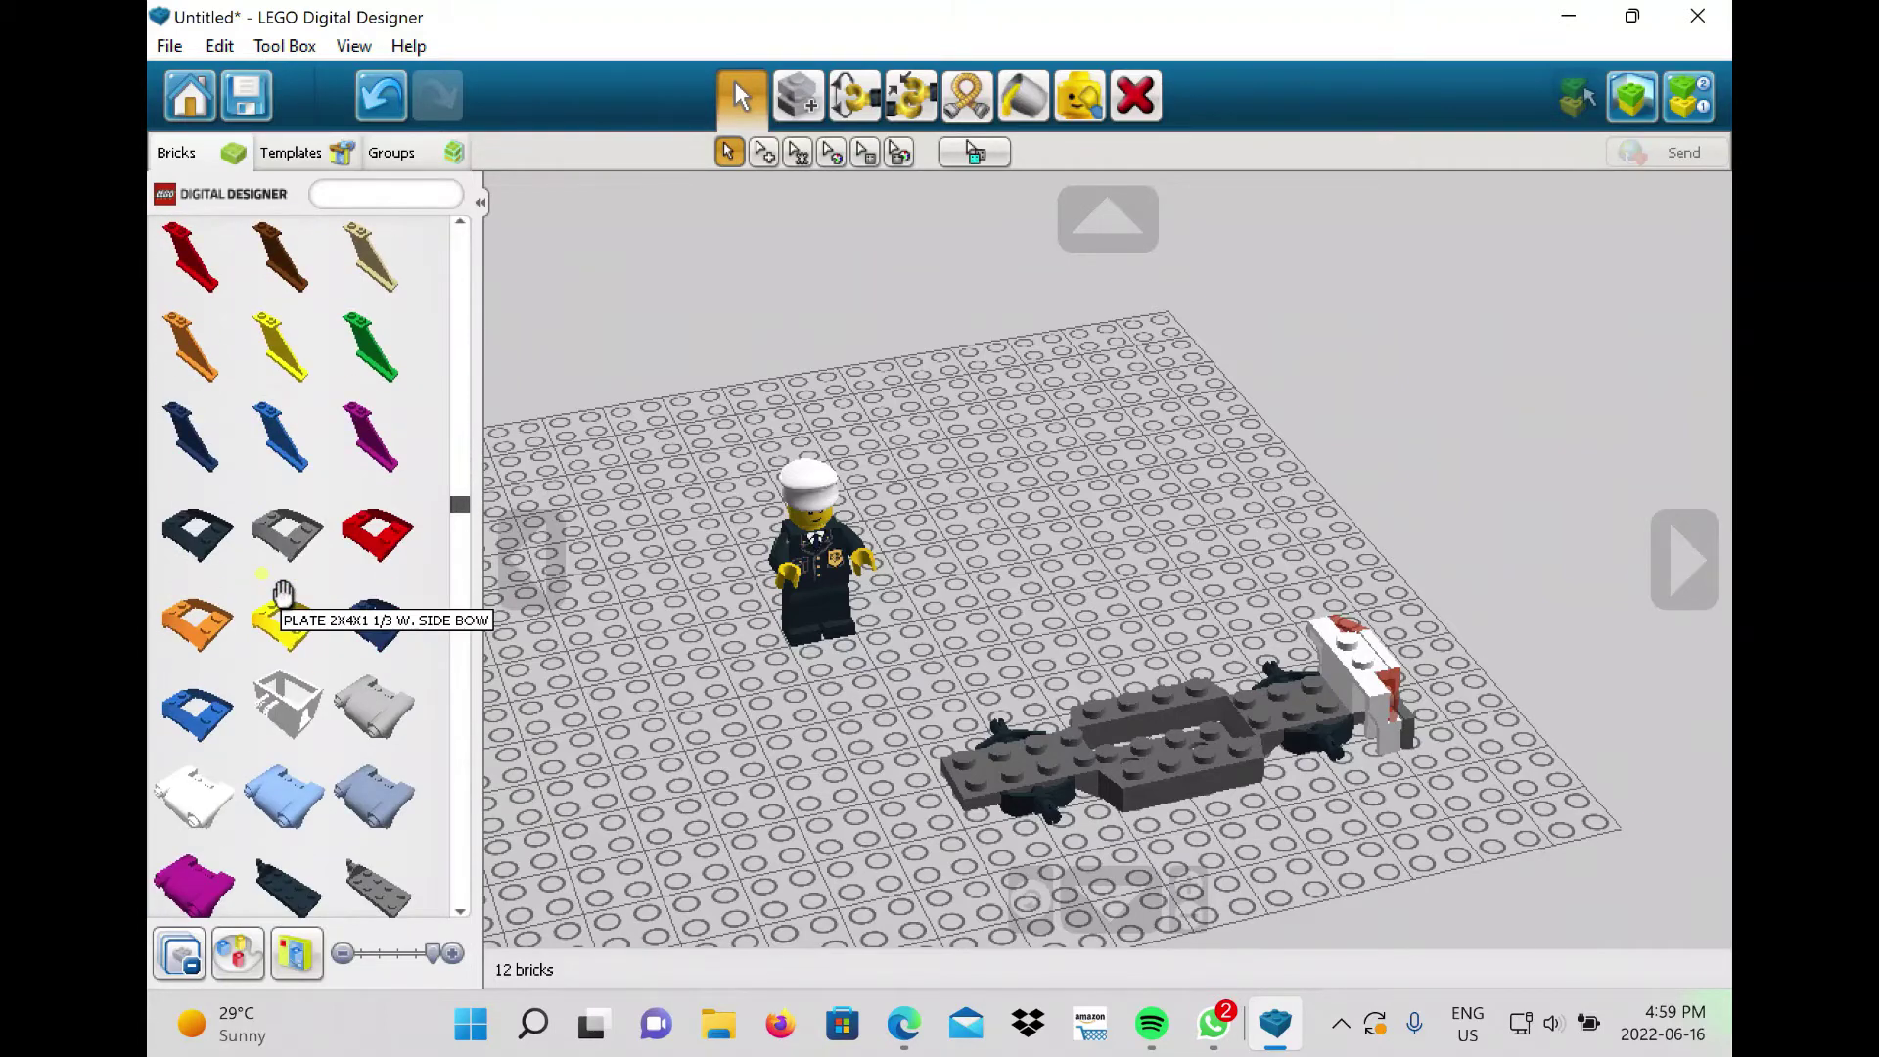
{"action": "scroll", "coordinate": [282, 591], "scroll_direction": "down", "scroll_amount": 5}
{"action": "left_click", "coordinate": [281, 700]}
{"action": "left_click", "coordinate": [1258, 690]}
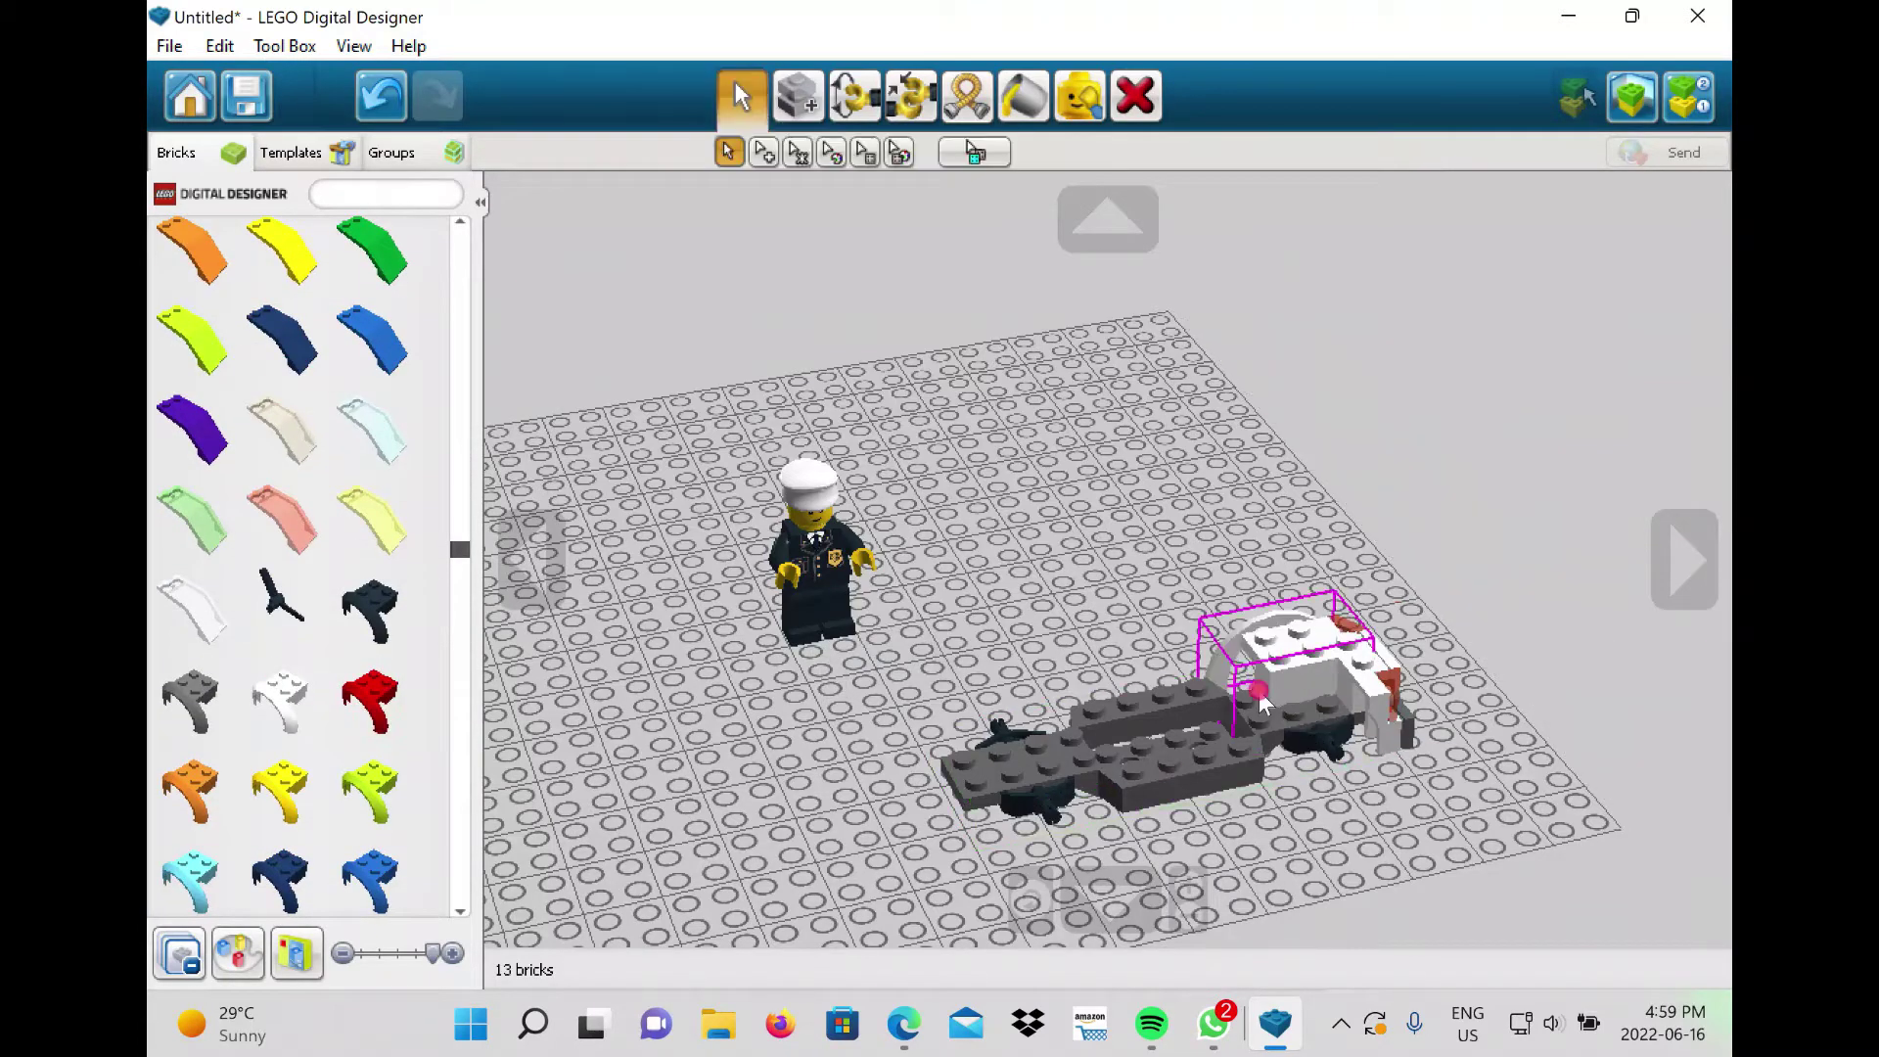
{"action": "left_click", "coordinate": [1259, 691]}
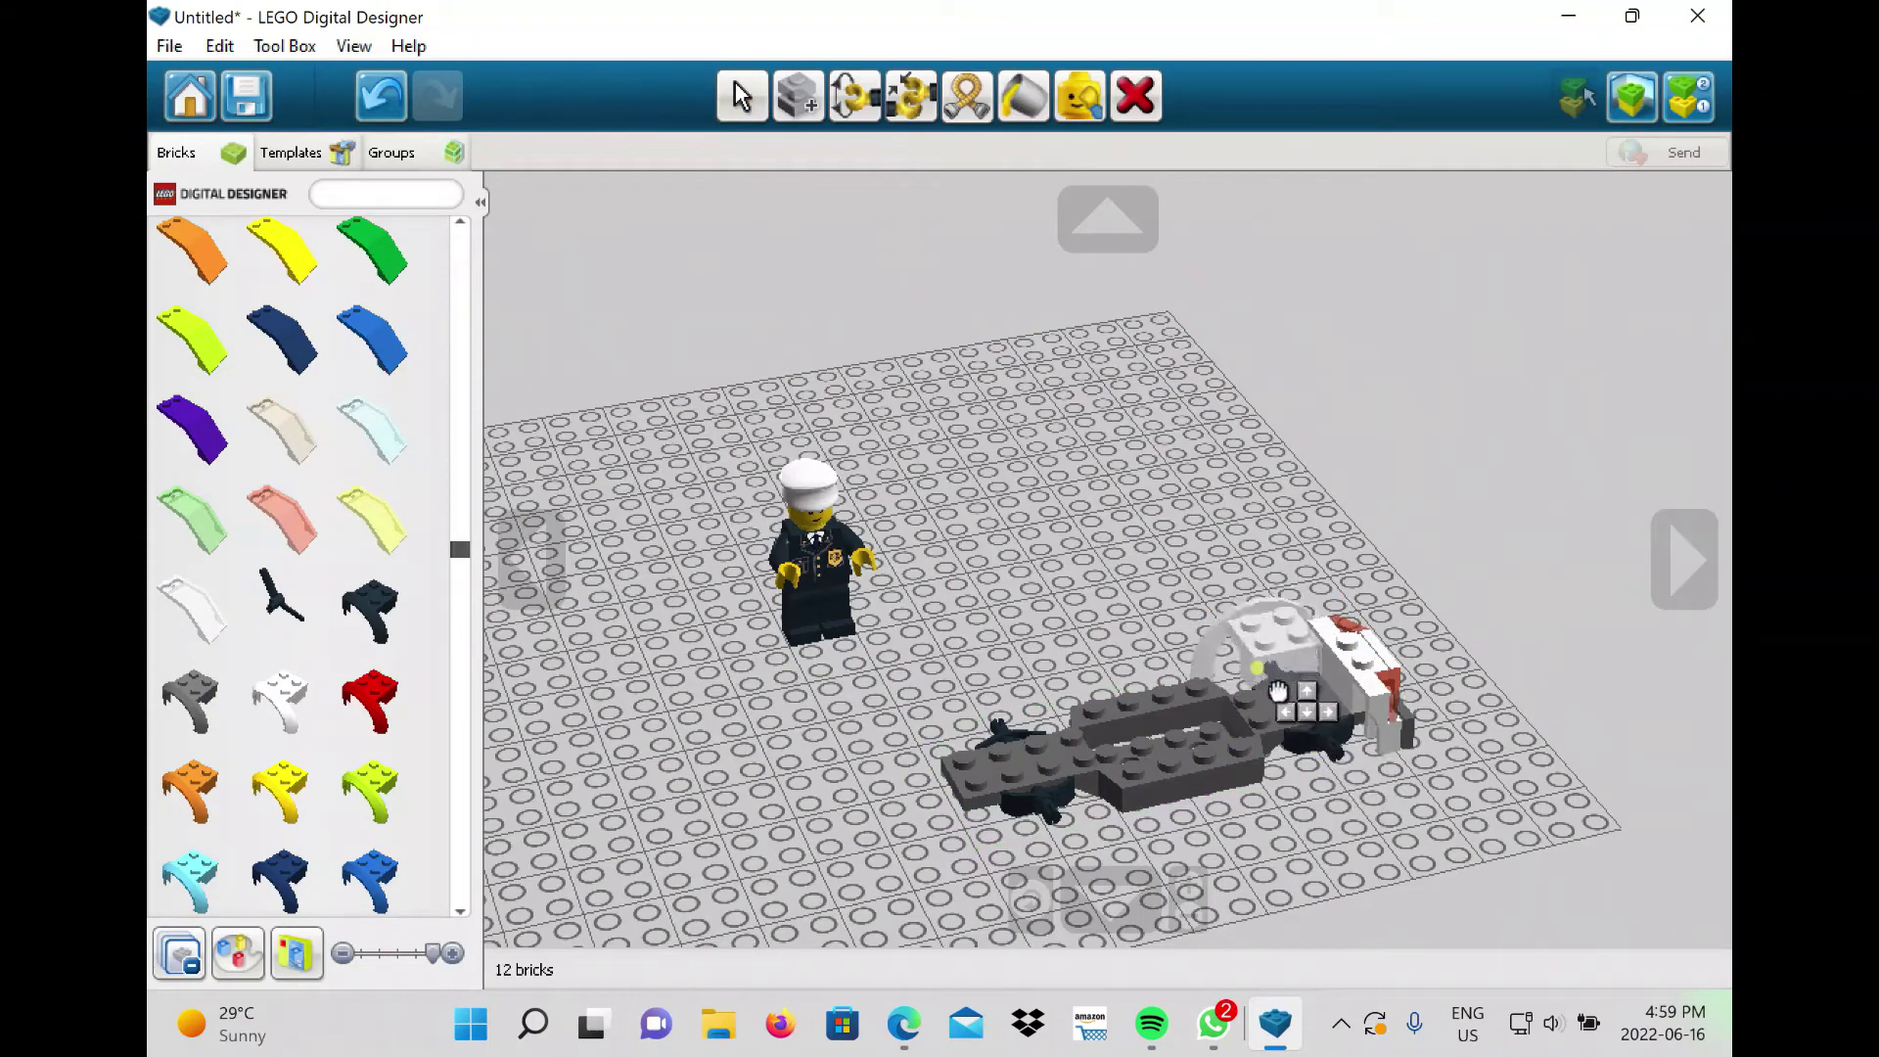
{"action": "key", "text": "Right"}
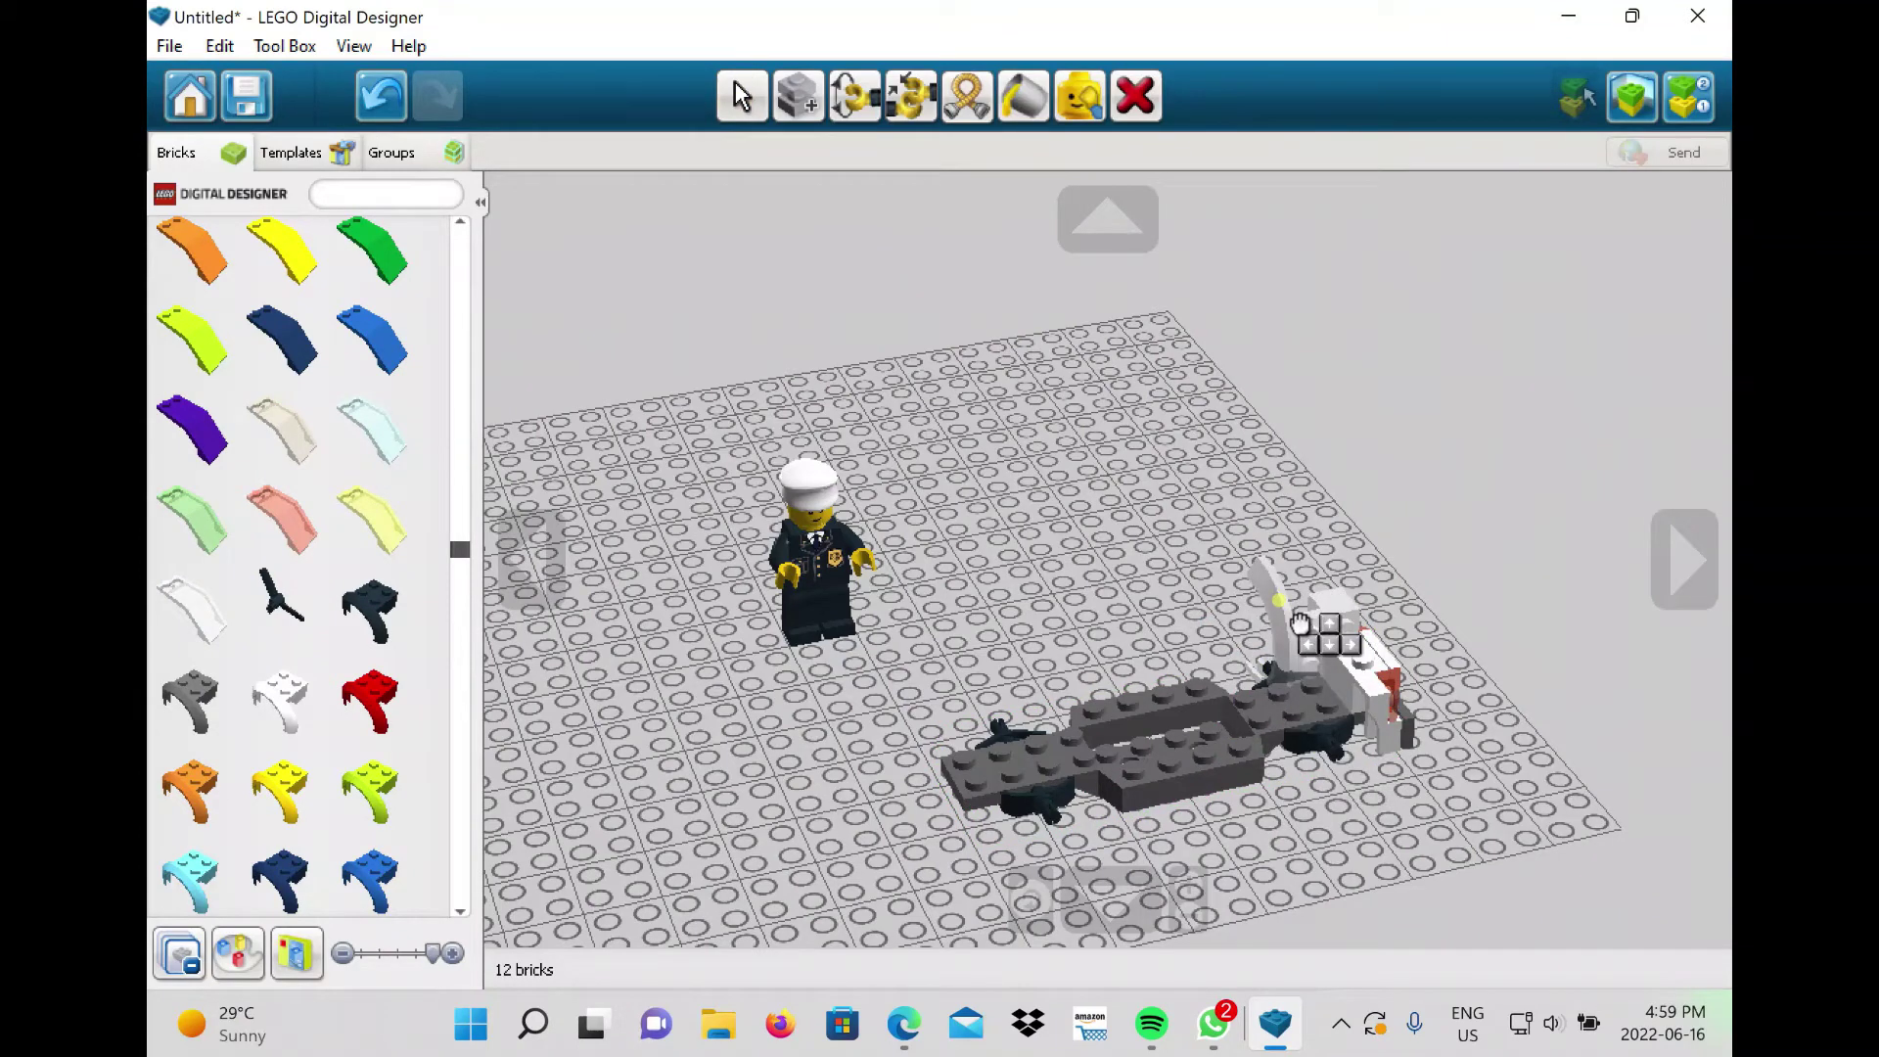
{"action": "key", "text": "Up"}
{"action": "key", "text": "Right"}
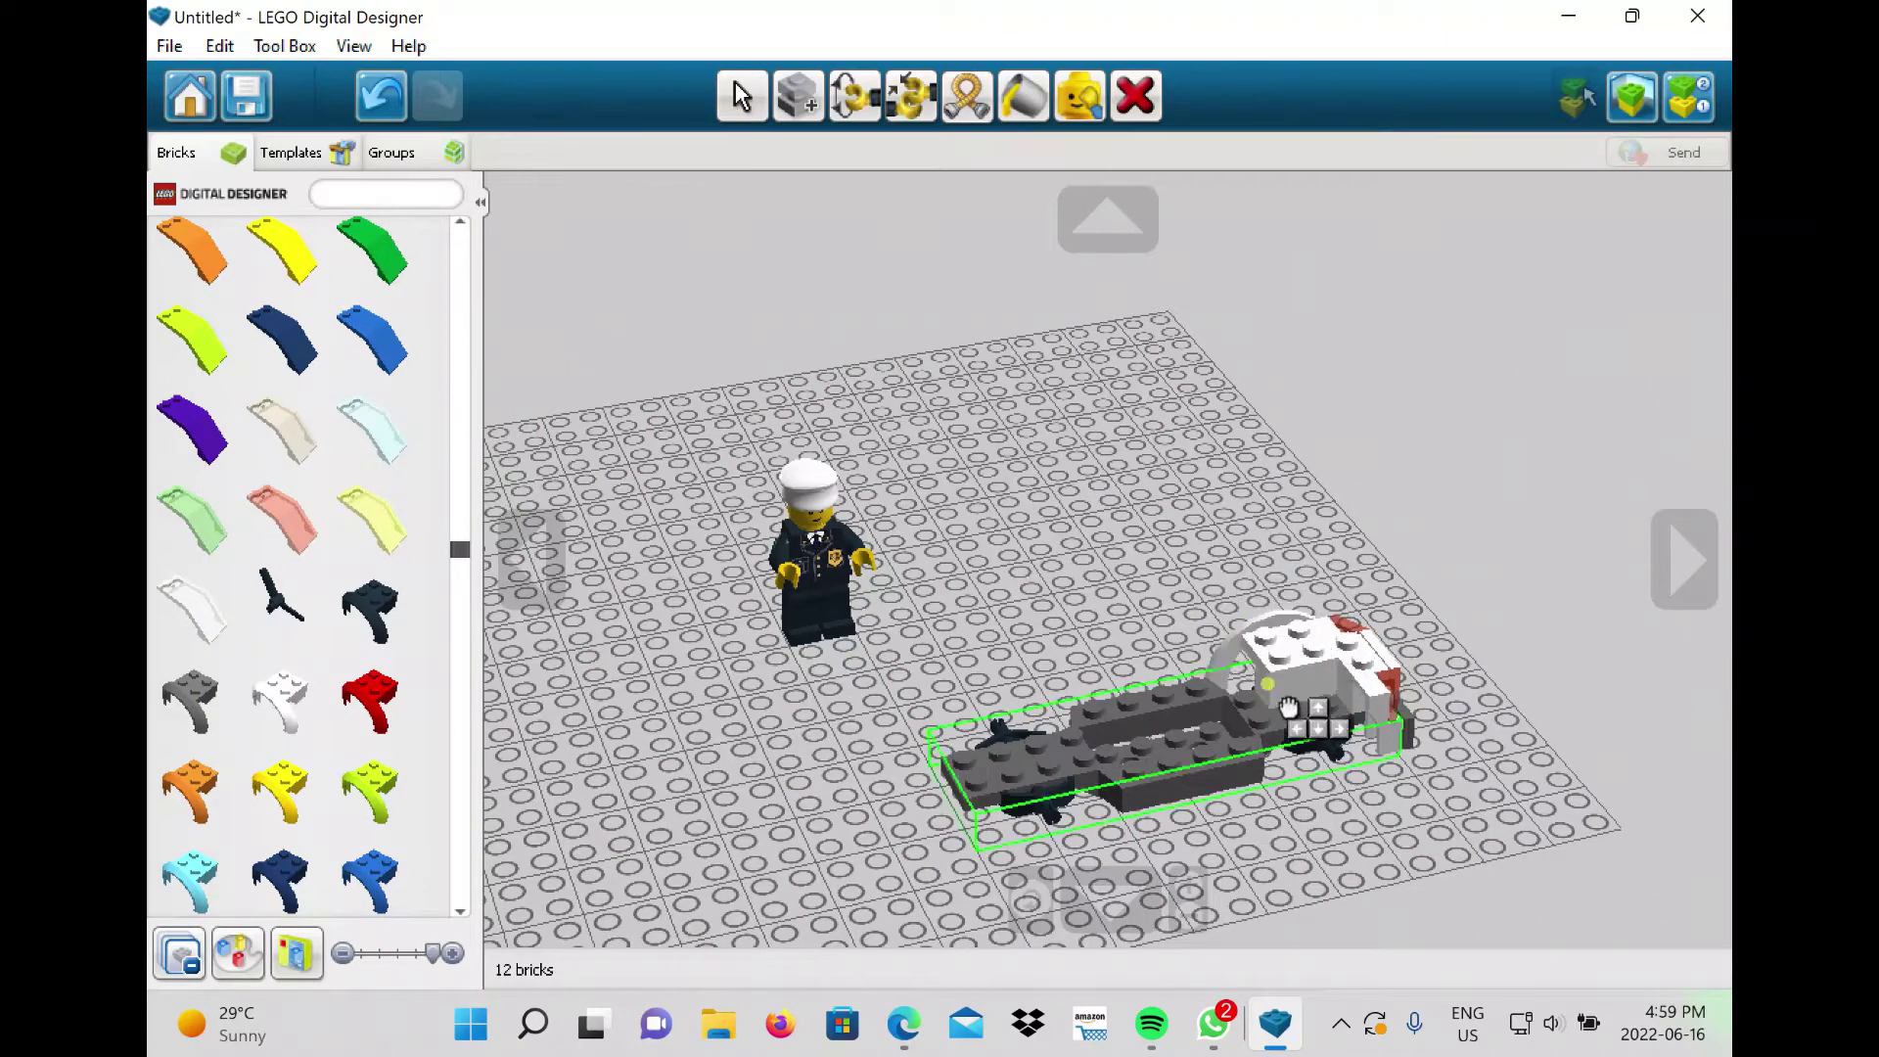
{"action": "left_click", "coordinate": [1288, 707]}
Duplicate the white wheel arch and place the copy over the other side of the same bearing.
{"action": "key", "text": "ctrl+c"}
{"action": "key", "text": "ctrl+v"}
{"action": "left_click", "coordinate": [1371, 729]}
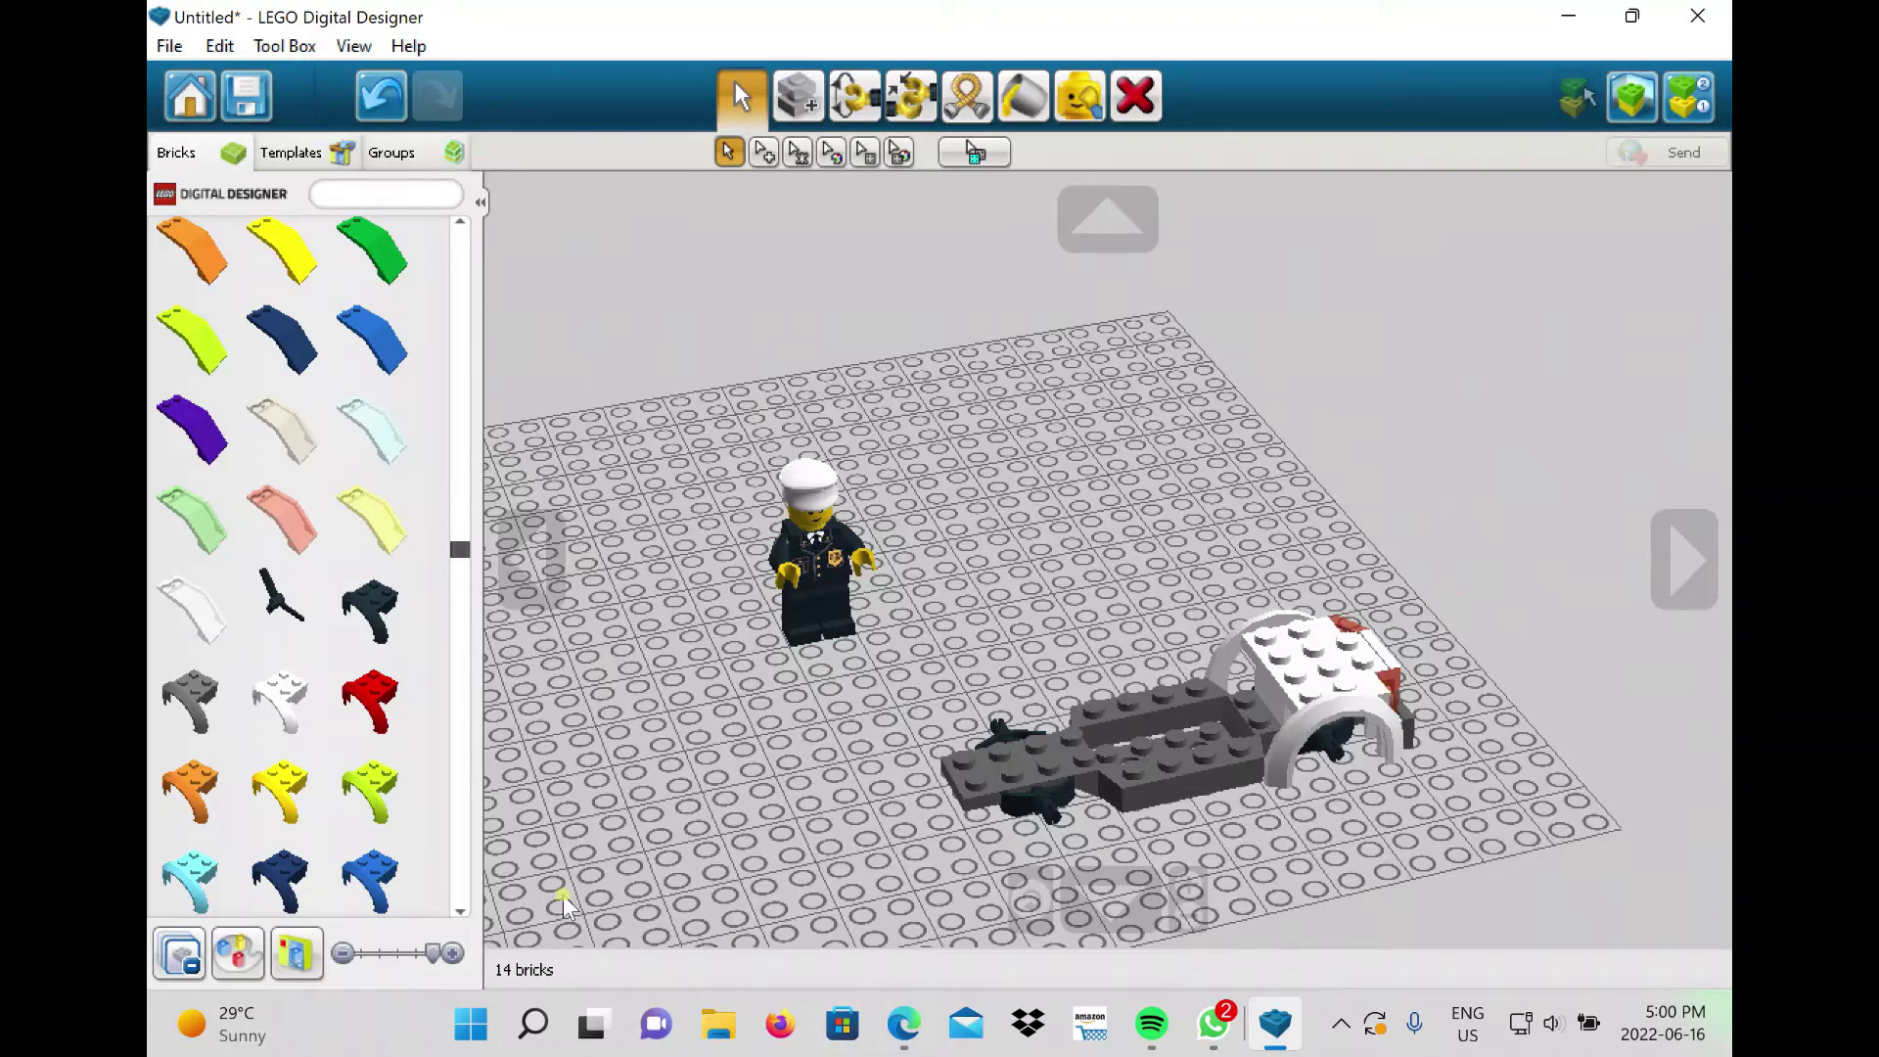
{"action": "left_click", "coordinate": [590, 1023]}
{"action": "left_click", "coordinate": [729, 265]}
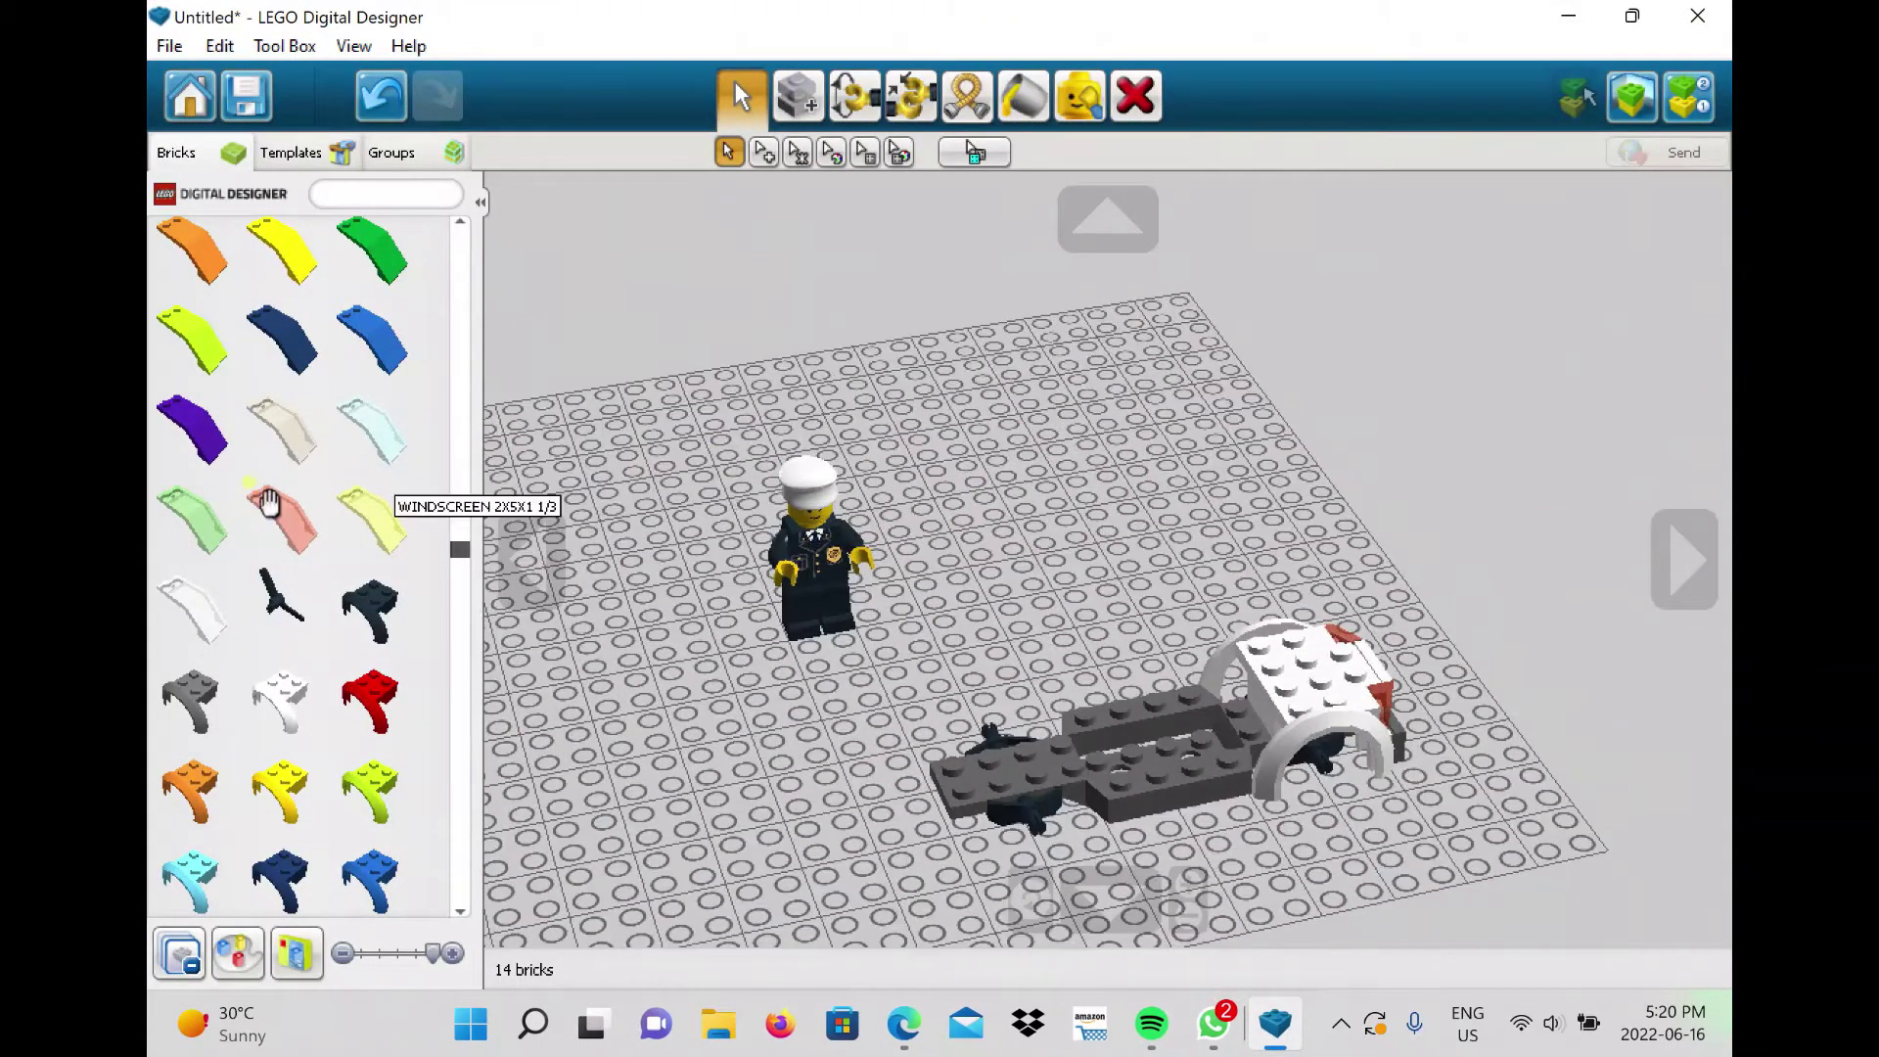
Place a black Brick 1x2, turned crosswise, on the middle section of the chassis near the end without wheel arches.
{"action": "scroll", "coordinate": [262, 499], "scroll_direction": "up", "scroll_amount": 10}
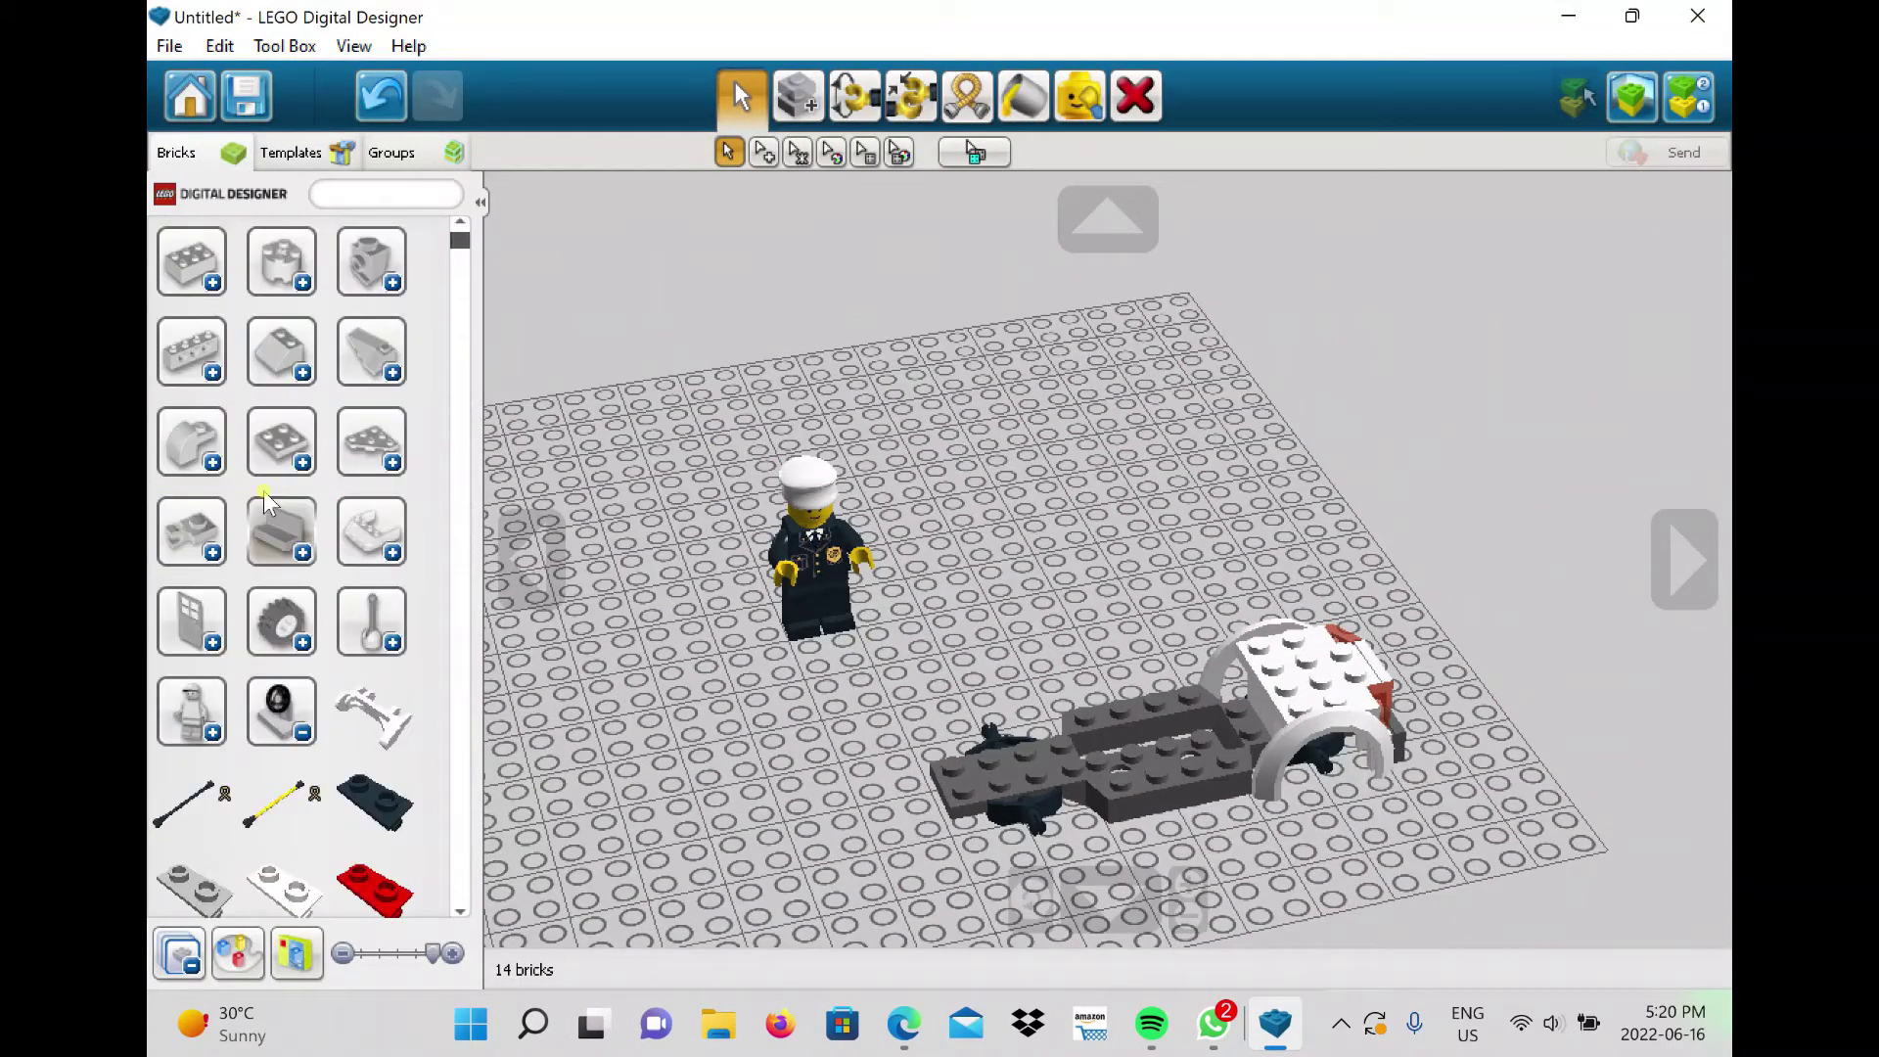
{"action": "left_click", "coordinate": [175, 280]}
{"action": "scroll", "coordinate": [255, 504], "scroll_direction": "down", "scroll_amount": 3}
{"action": "scroll", "coordinate": [255, 511], "scroll_direction": "down", "scroll_amount": 6}
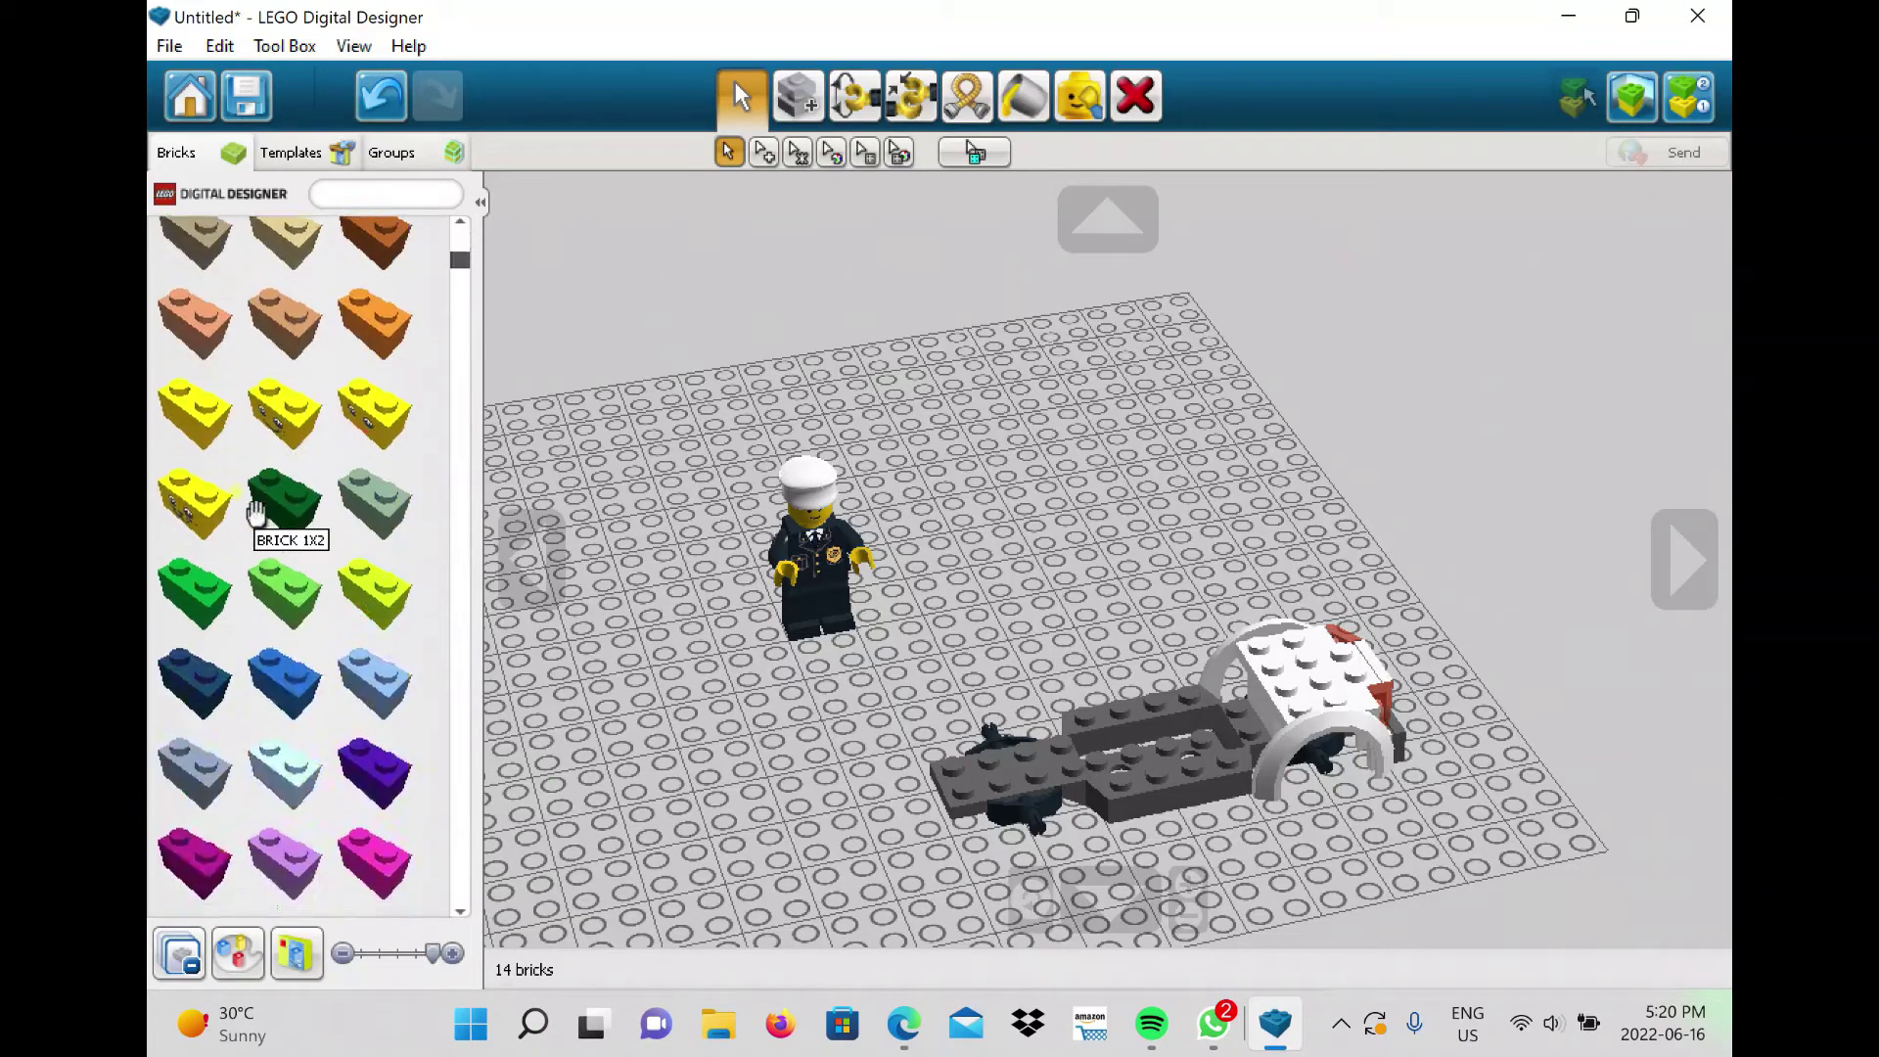
{"action": "left_click", "coordinate": [284, 474]}
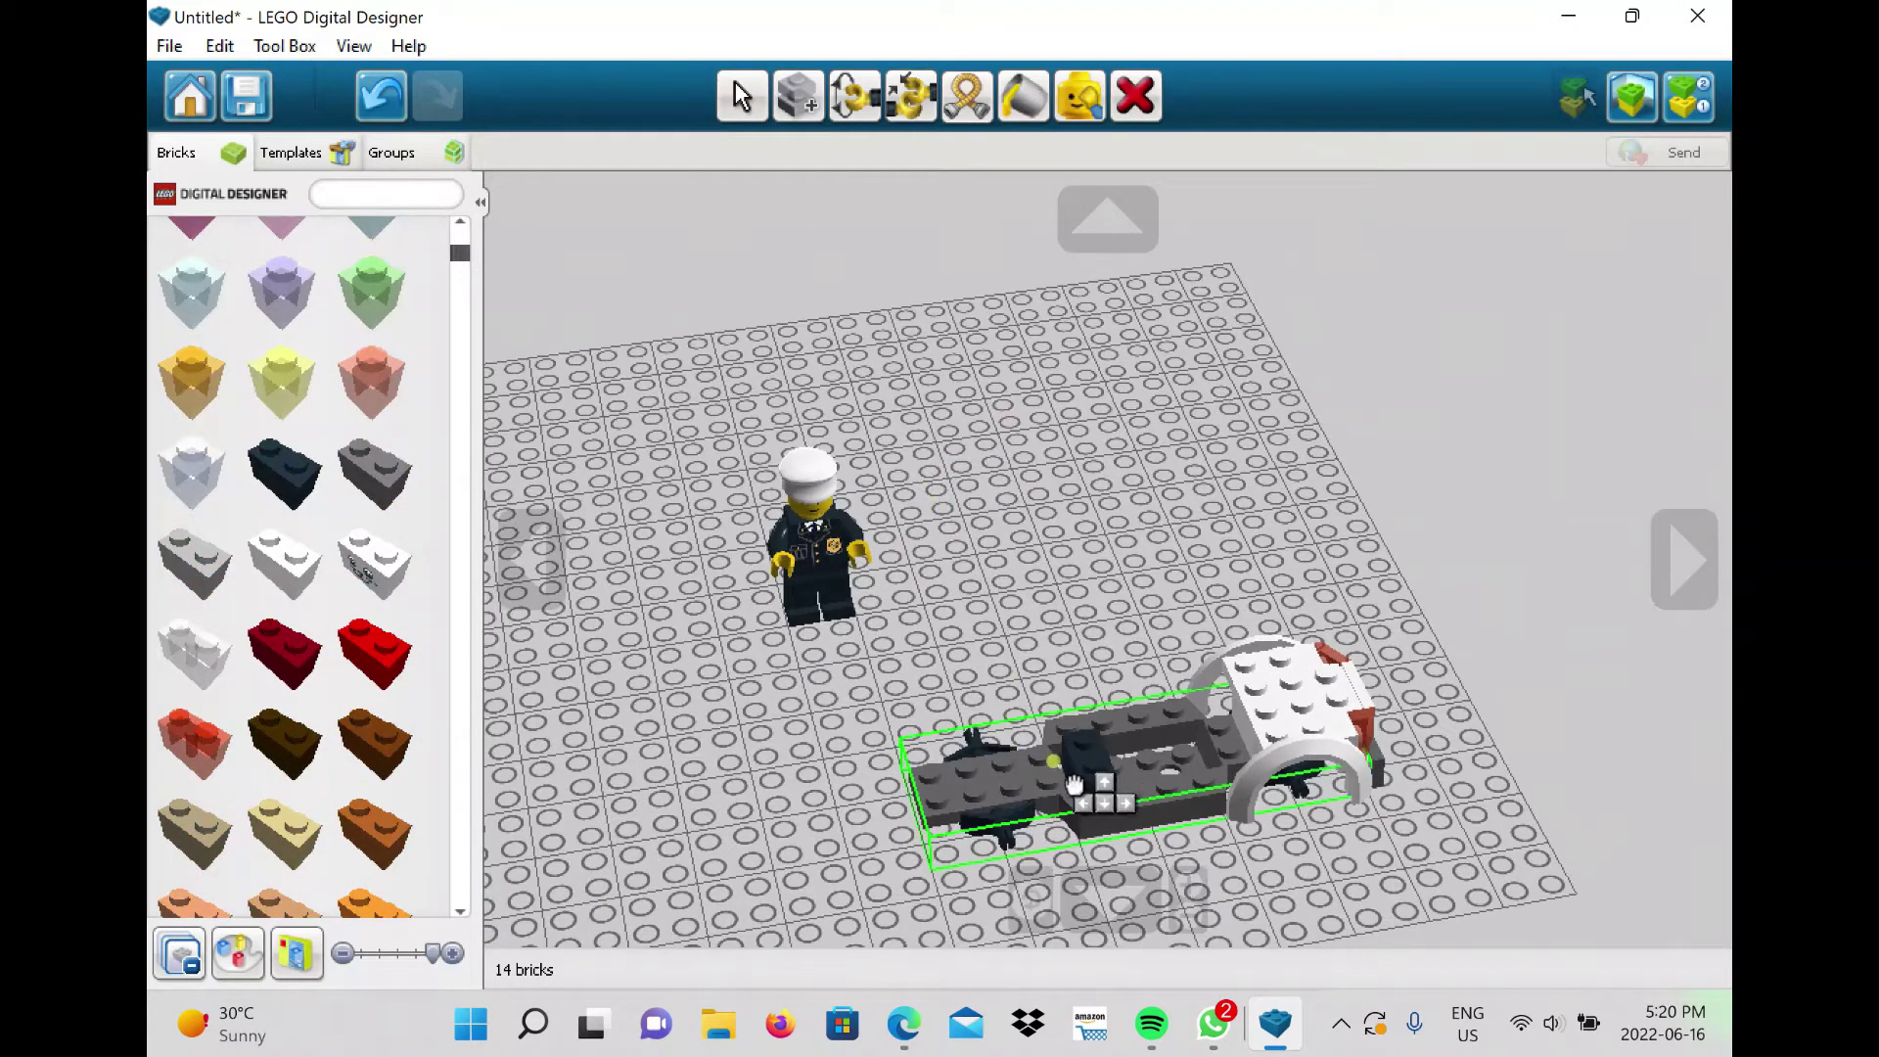
{"action": "key", "text": "Right"}
{"action": "right_click_drag", "start_coordinate": [1074, 772], "coordinate": [871, 797]}
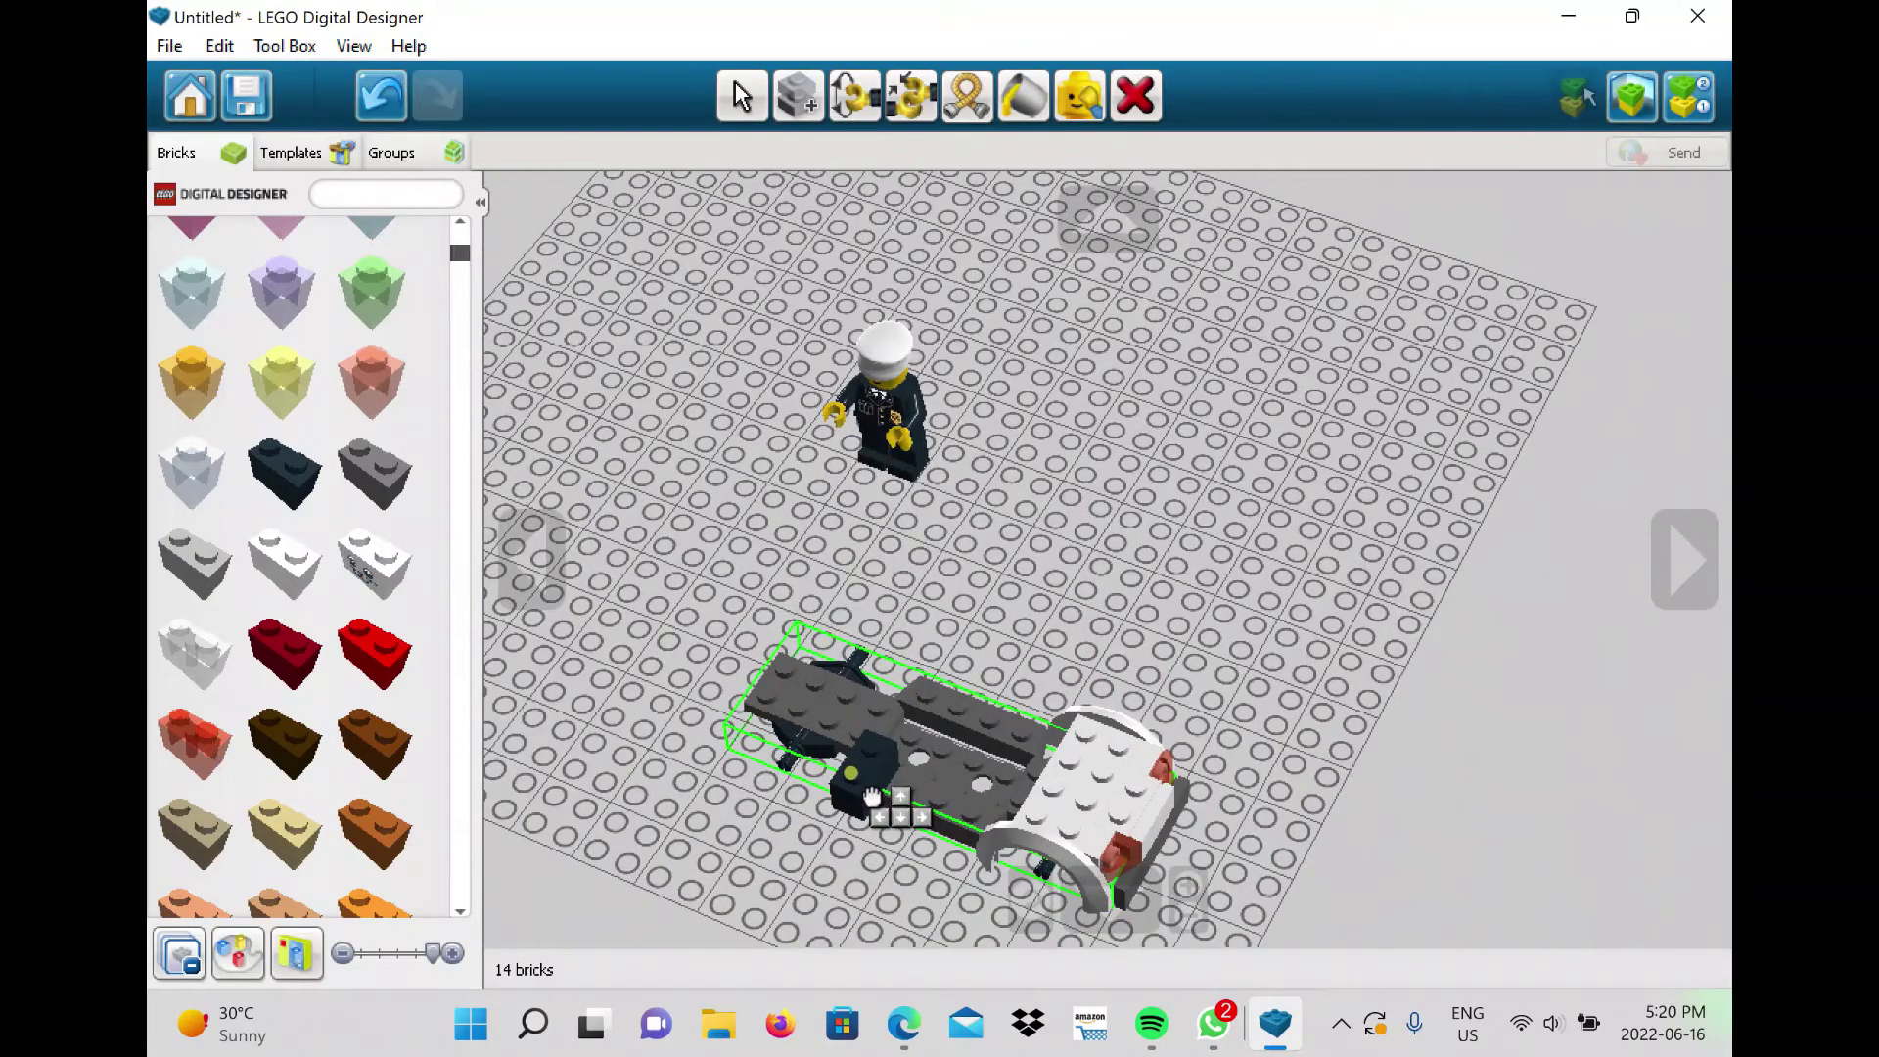
{"action": "left_click", "coordinate": [874, 788]}
Place a blue steering wheel element on the chassis directly beside the black 1x2 brick.
{"action": "scroll", "coordinate": [262, 703], "scroll_direction": "up", "scroll_amount": 10}
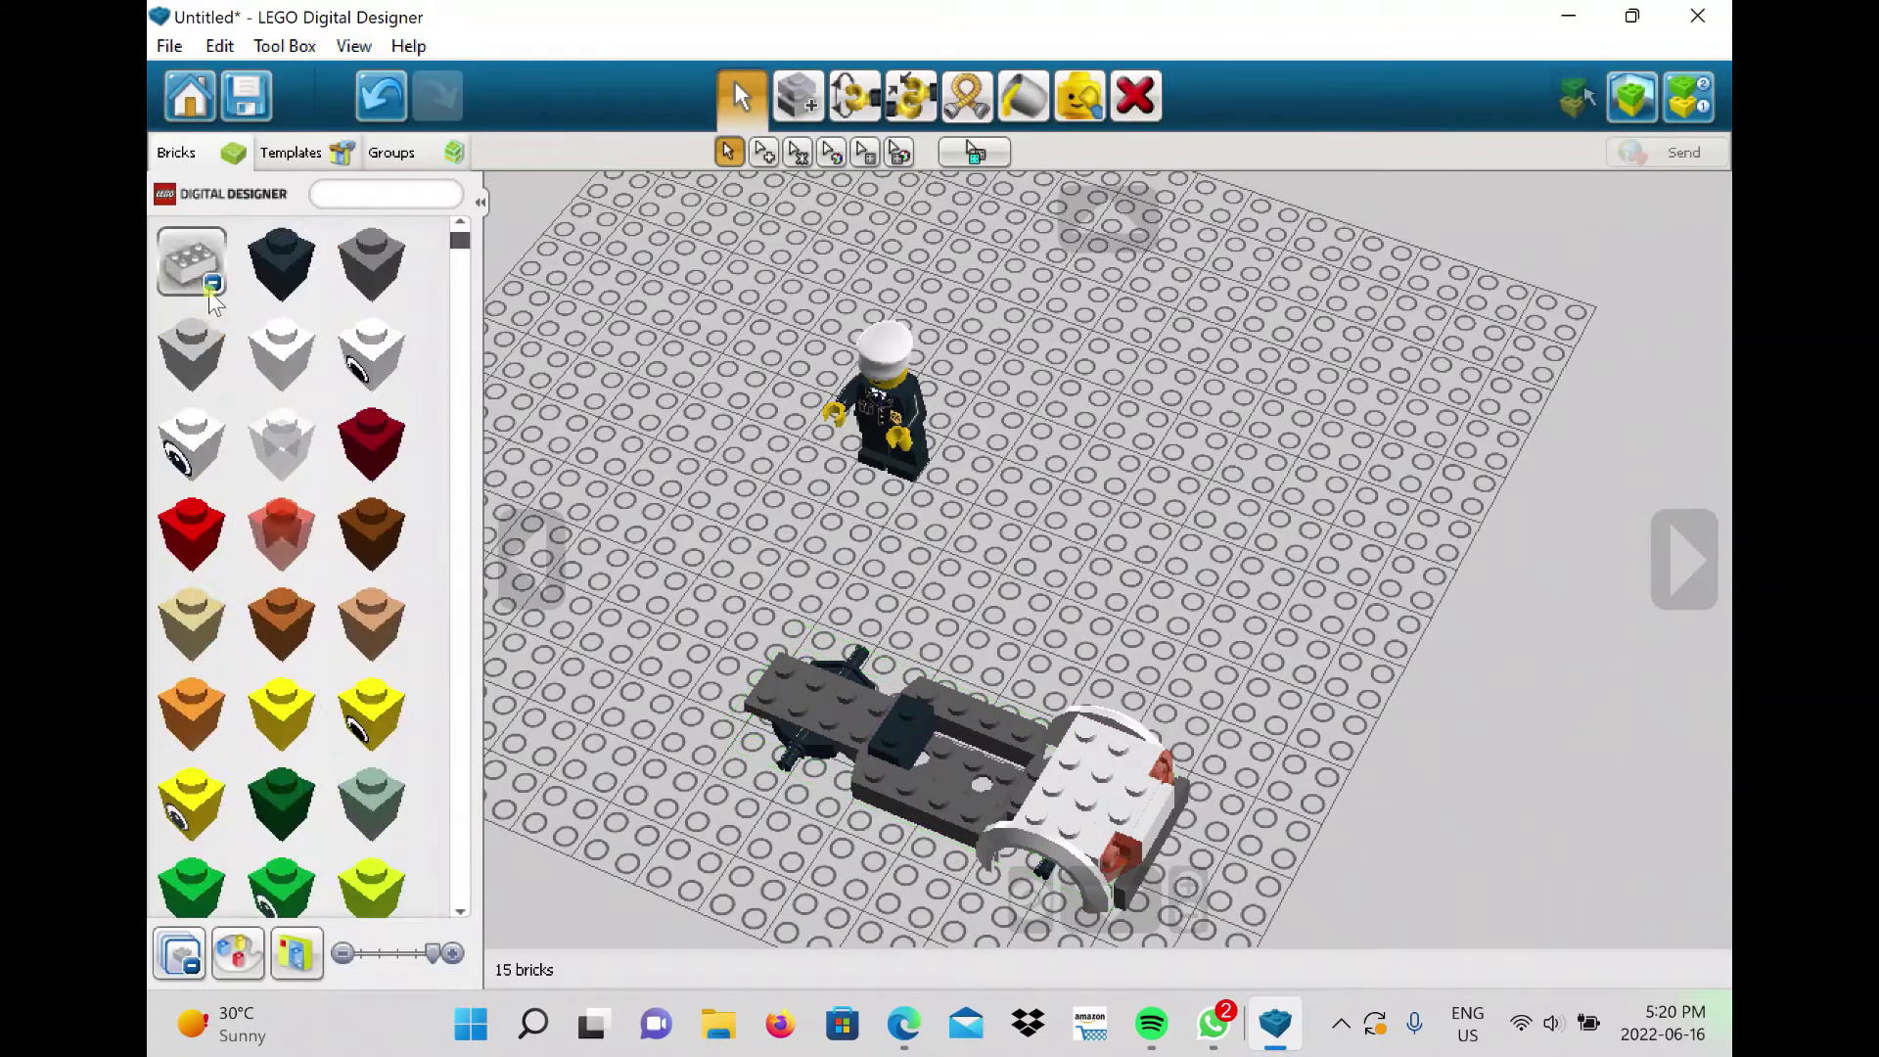
{"action": "left_click", "coordinate": [303, 733]}
{"action": "scroll", "coordinate": [290, 637], "scroll_direction": "down", "scroll_amount": 3}
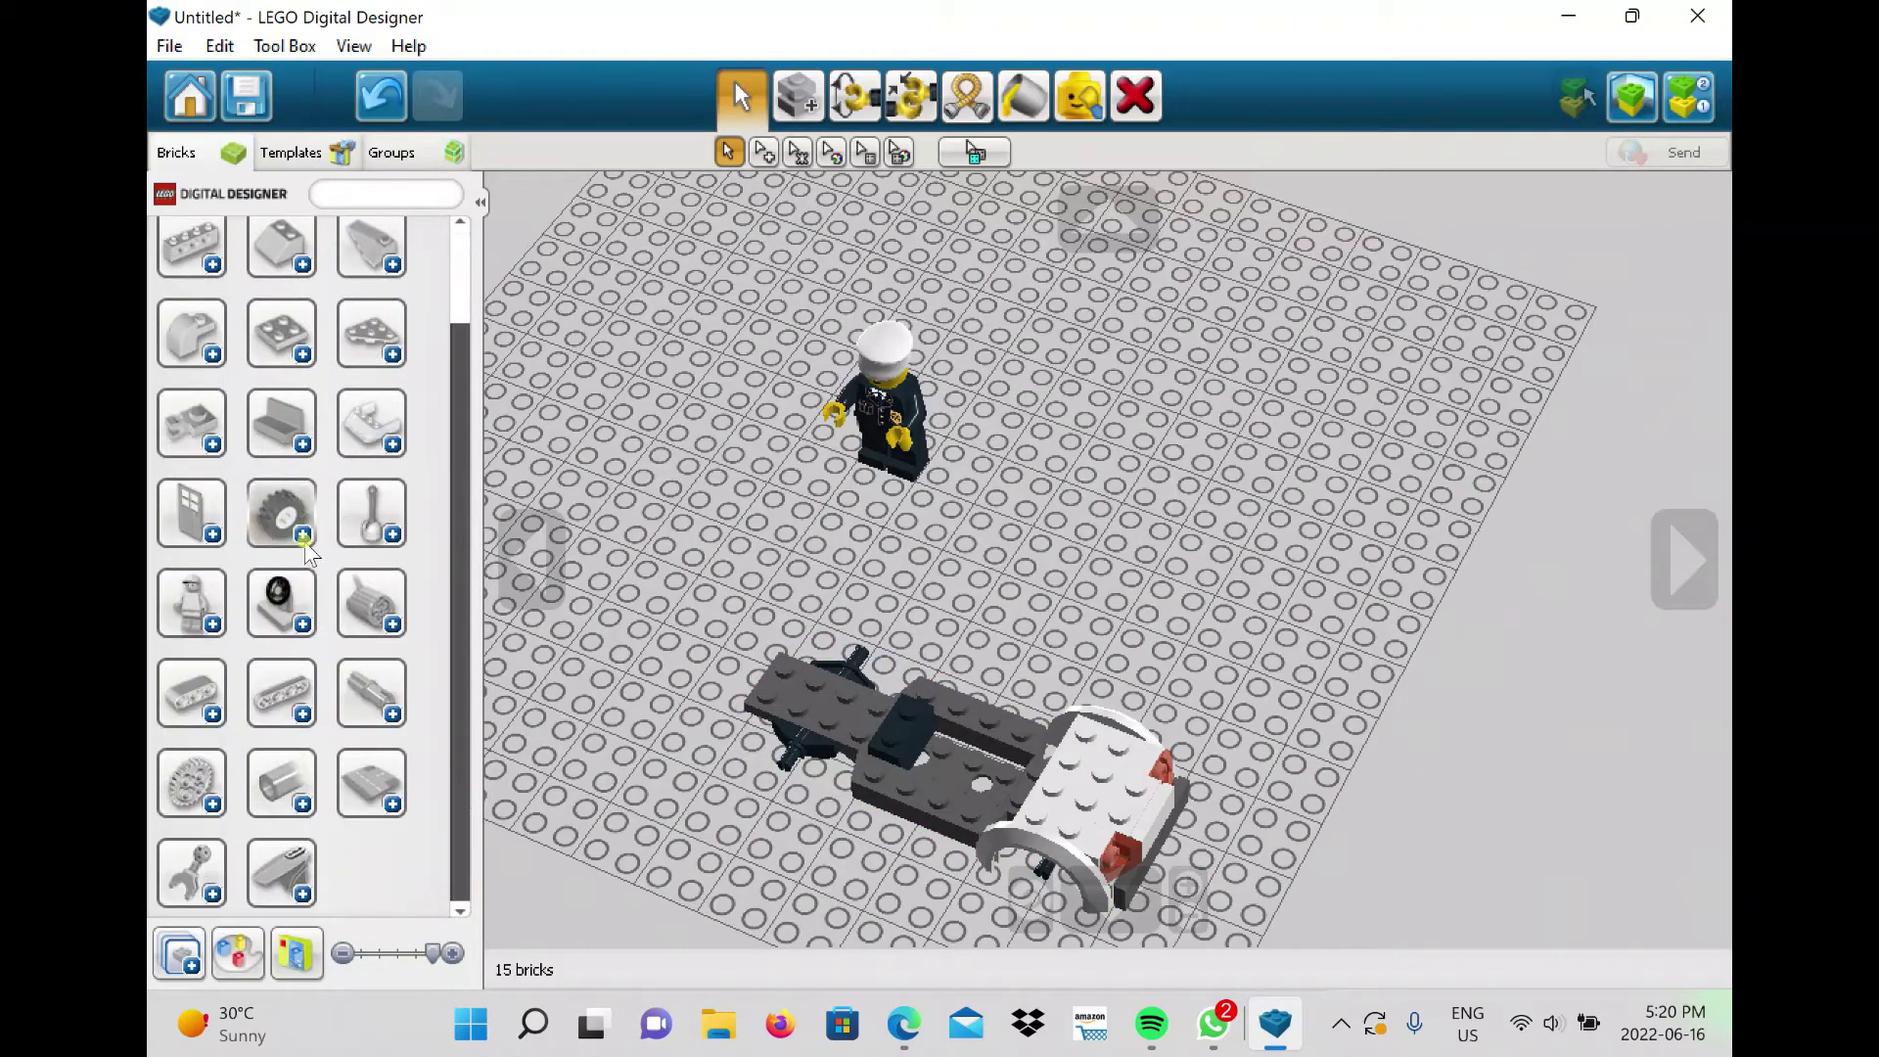
{"action": "left_click", "coordinate": [291, 609]}
{"action": "left_click", "coordinate": [281, 666]}
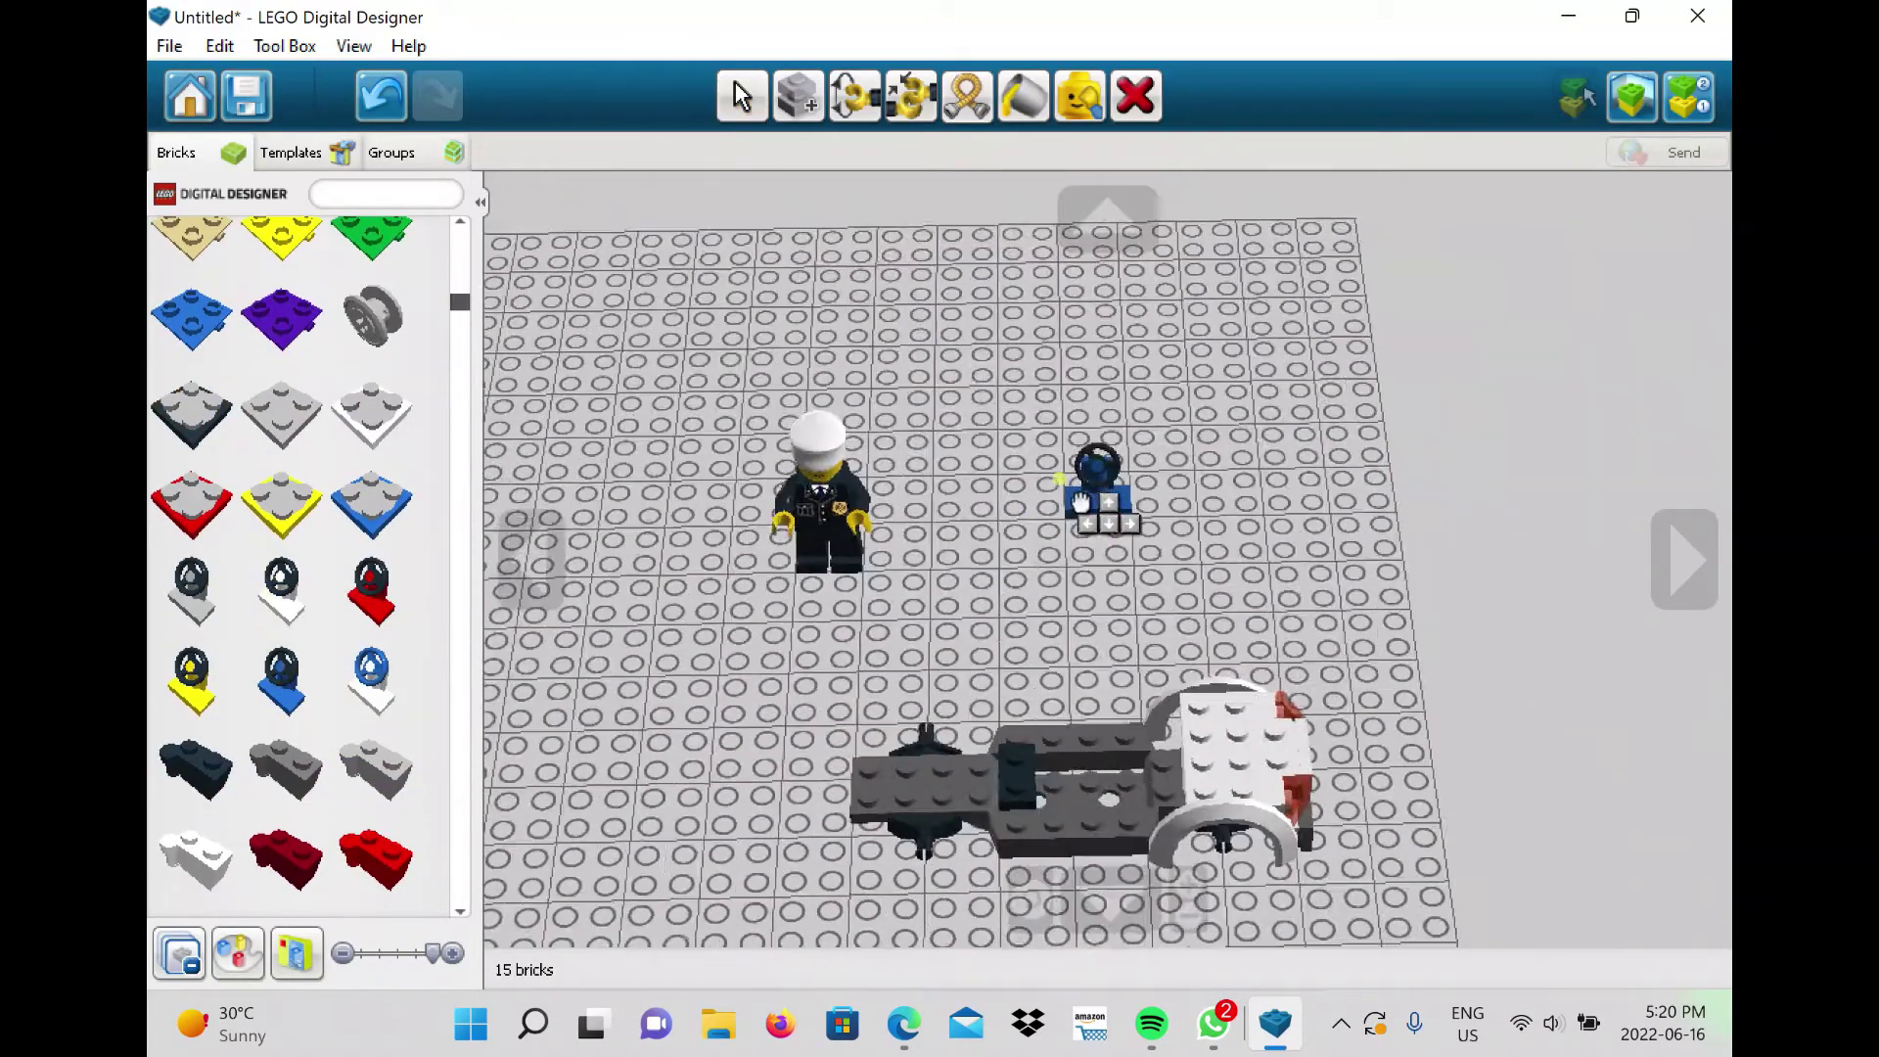
{"action": "left_click", "coordinate": [1018, 786]}
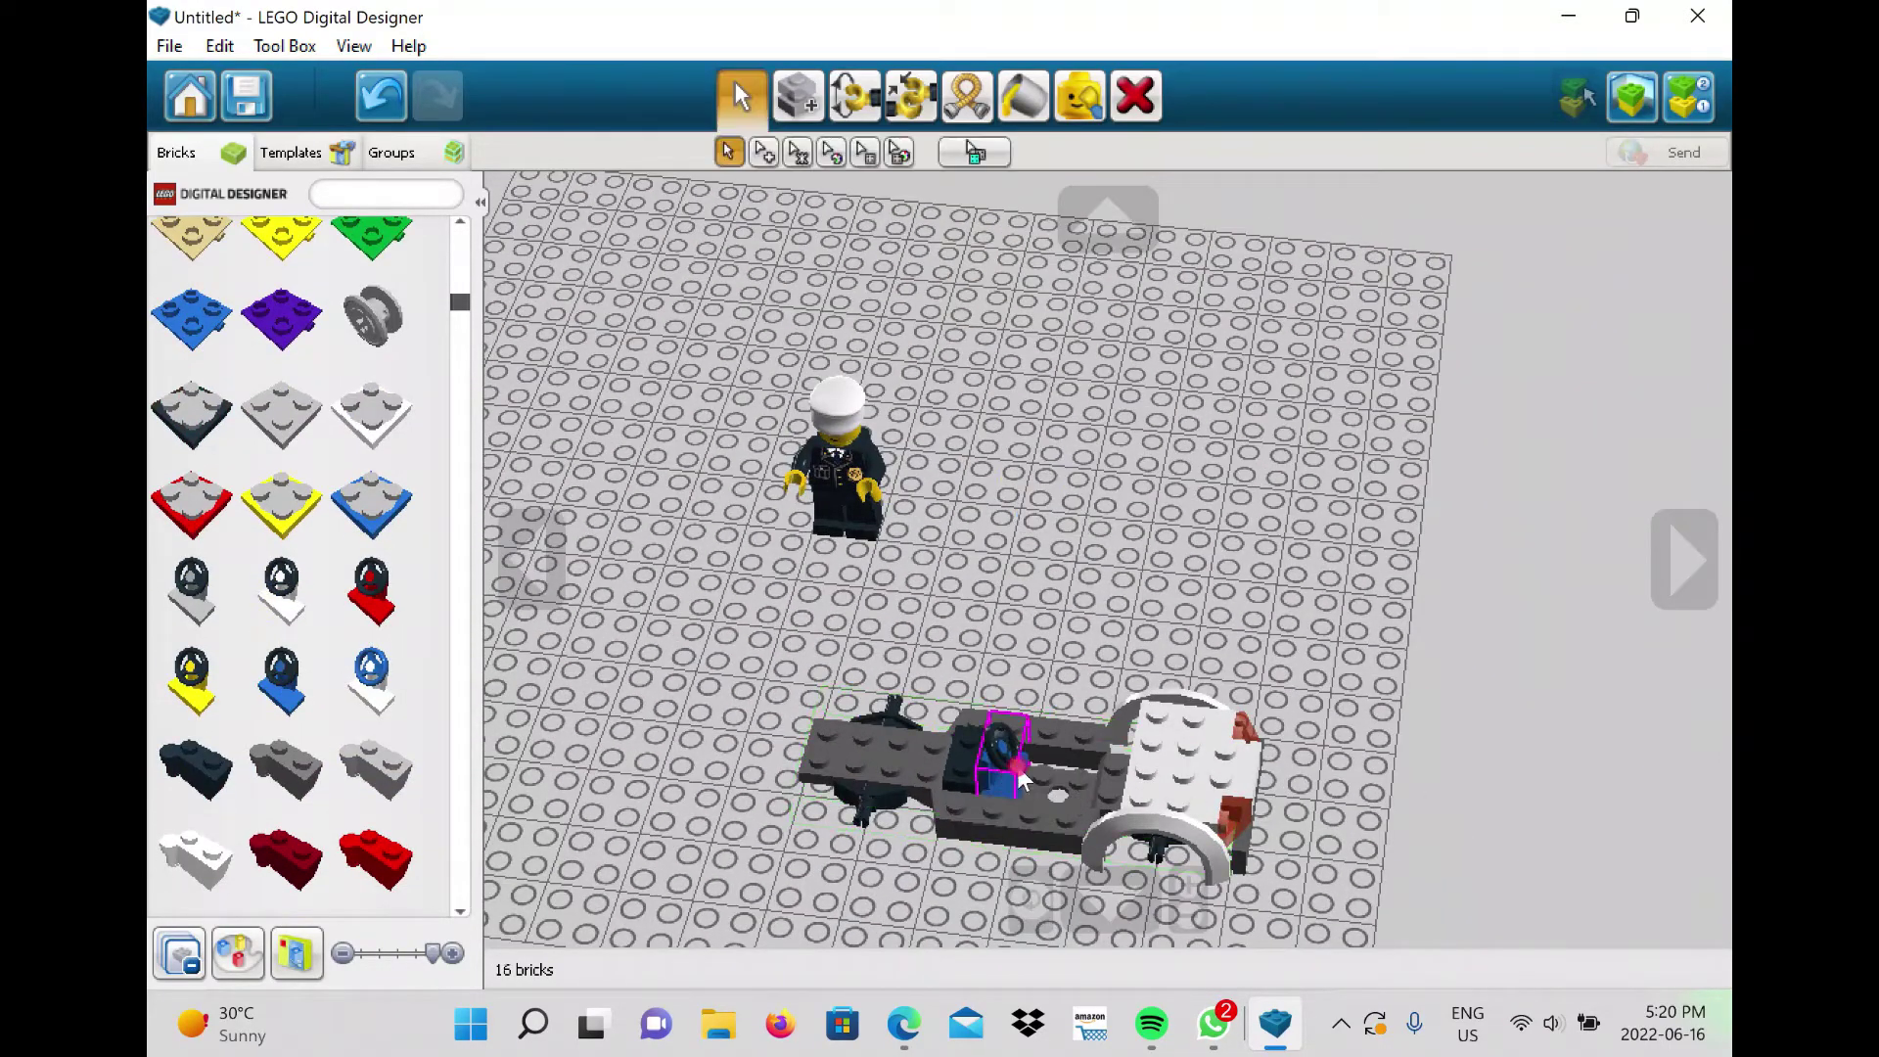
Duplicate the white wheel arches onto both sides of the bearing at the opposite end of the chassis.
{"action": "left_click", "coordinate": [1157, 758], "text": "alt"}
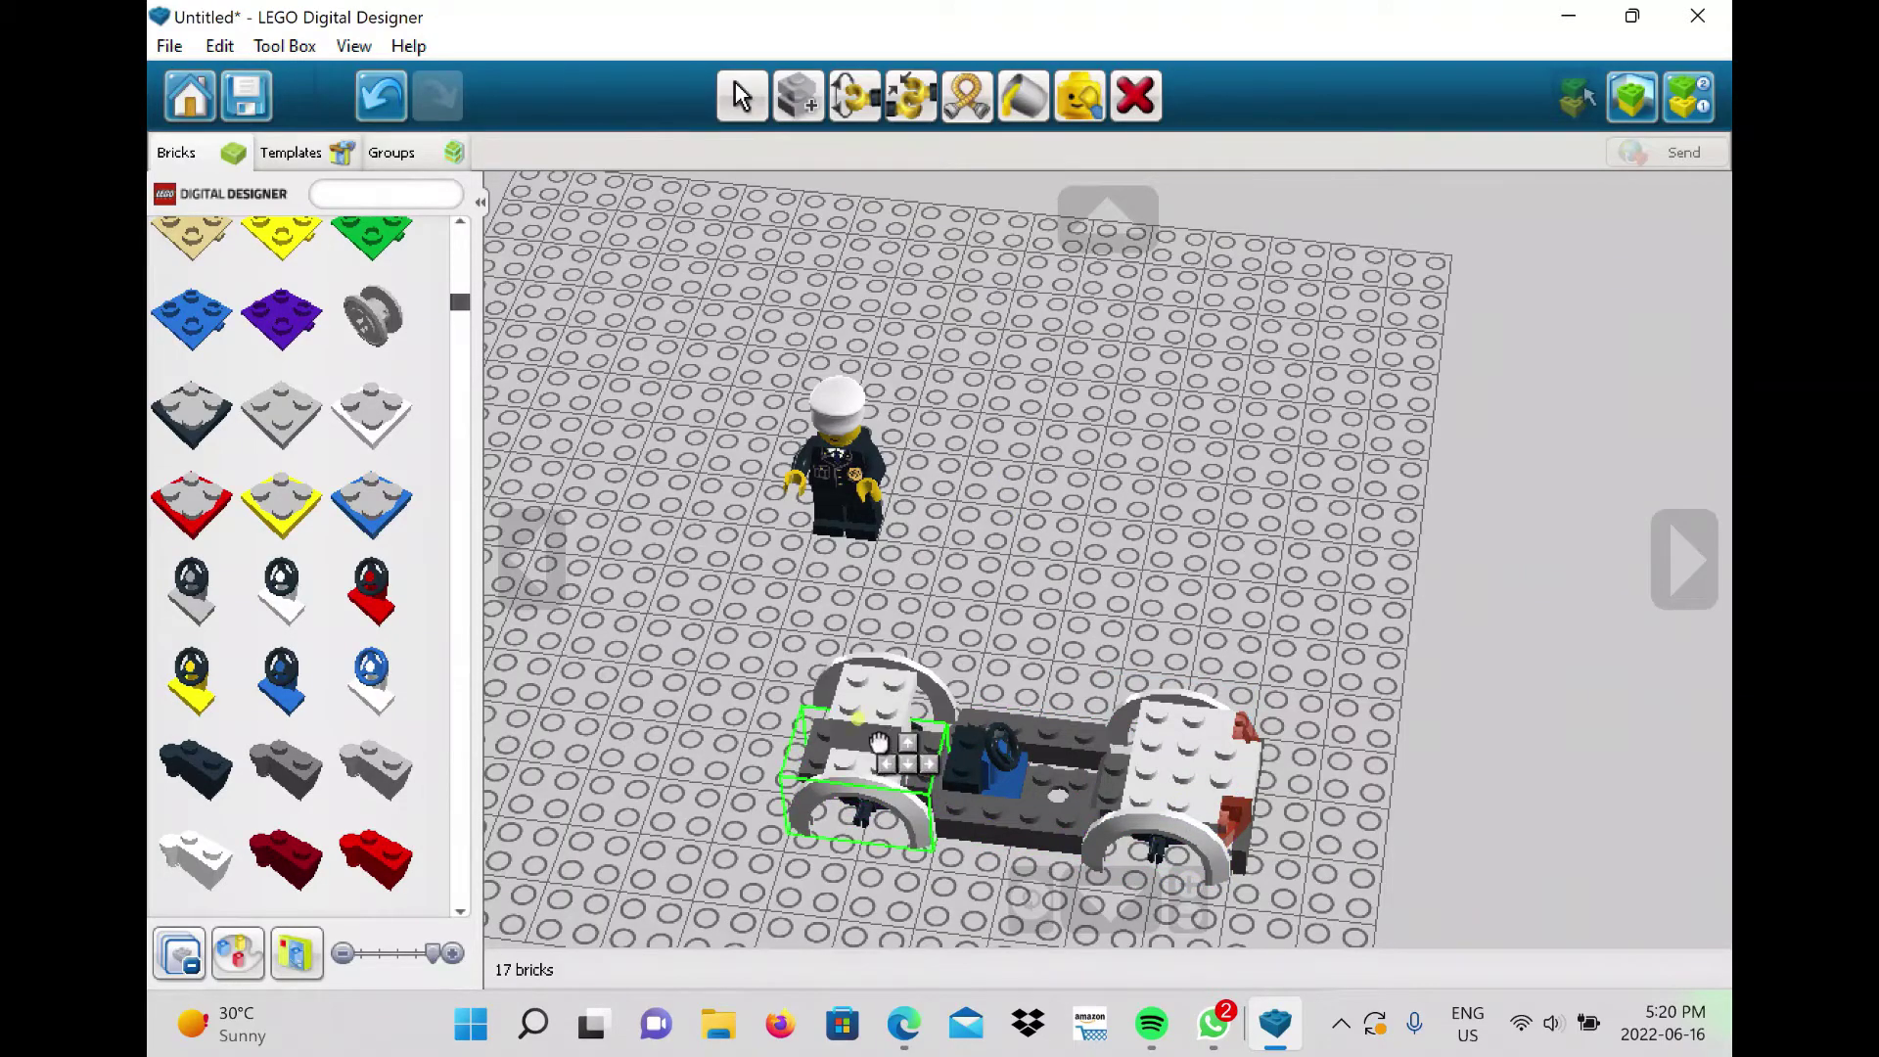
{"action": "mouse_move", "coordinate": [1023, 641]}
{"action": "right_mouse_down"}
{"action": "mouse_move", "coordinate": [690, 798]}
{"action": "mouse_move", "coordinate": [822, 651]}
{"action": "right_mouse_up"}
{"action": "left_click", "coordinate": [861, 441]}
{"action": "right_click_drag", "start_coordinate": [976, 490], "coordinate": [1480, 341]}
Place a long white inverted bow element along each side of the chassis between the front and rear wheel arches.
{"action": "scroll", "coordinate": [419, 403], "scroll_direction": "up", "scroll_amount": 10}
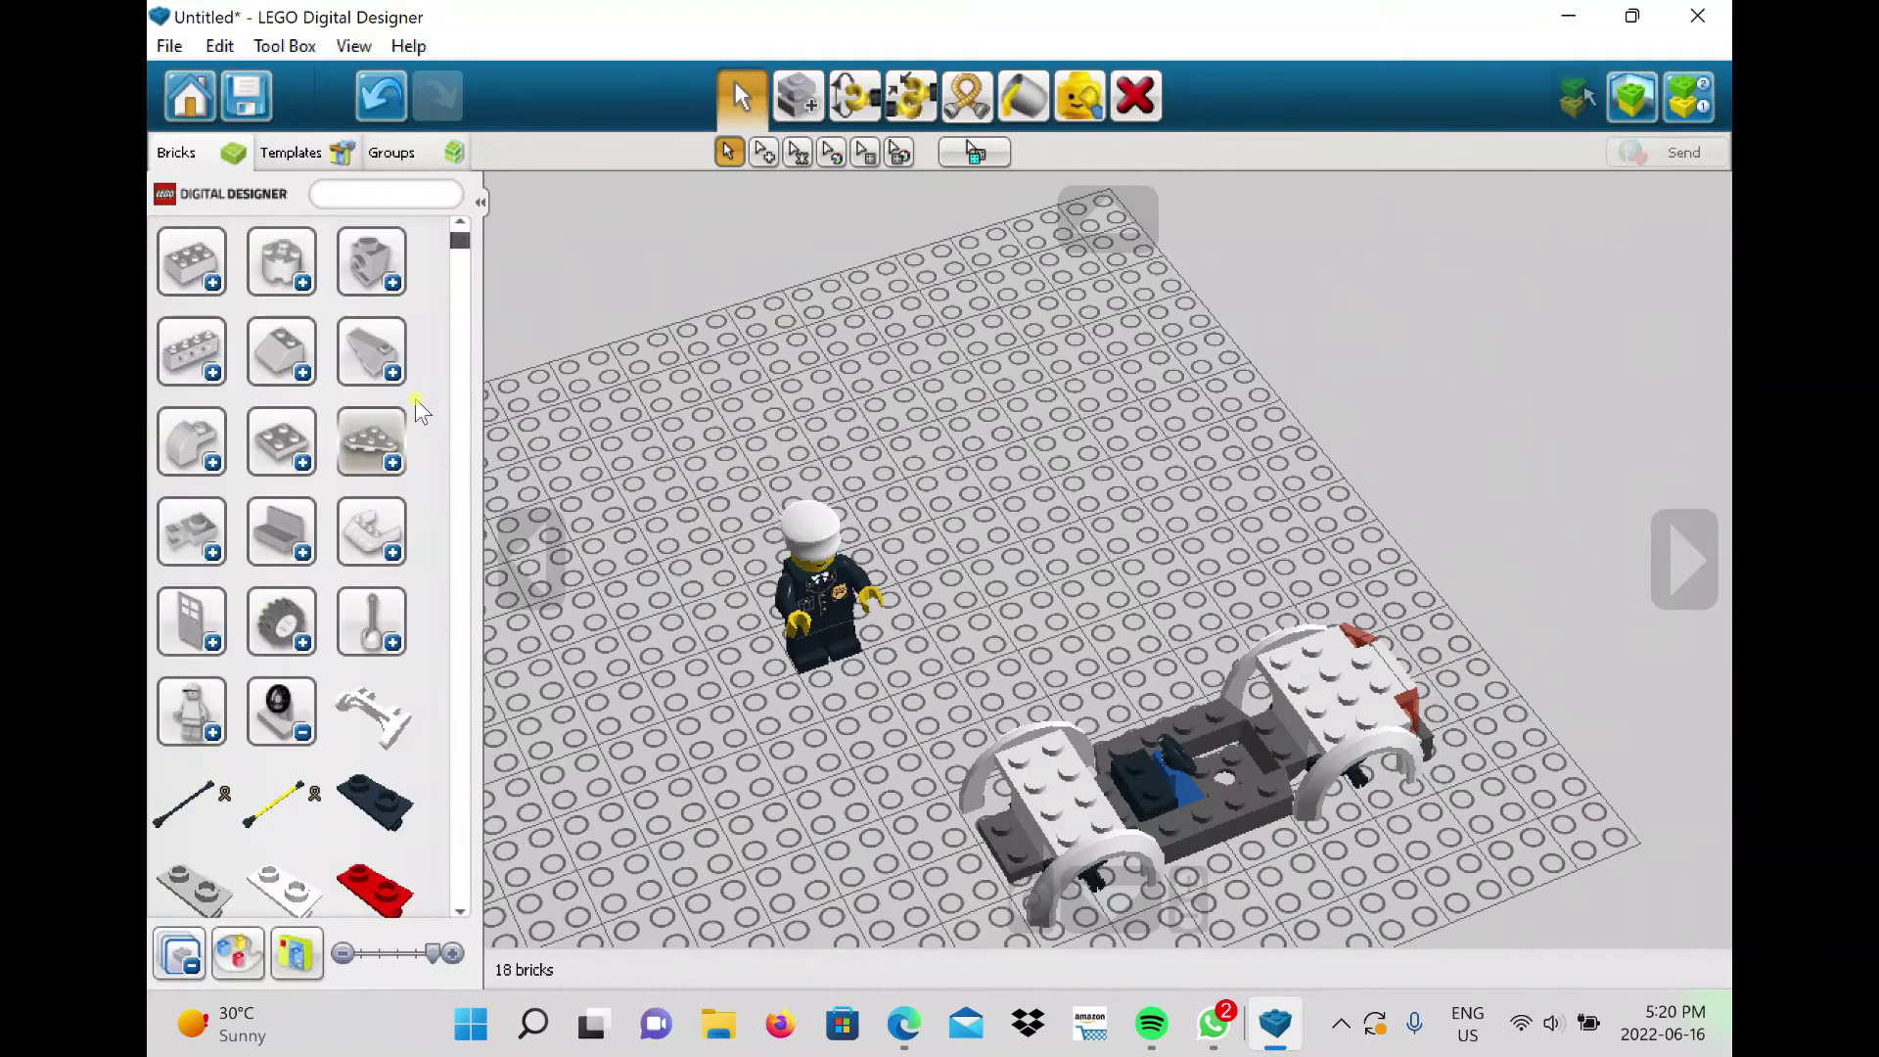
{"action": "left_click", "coordinate": [296, 691]}
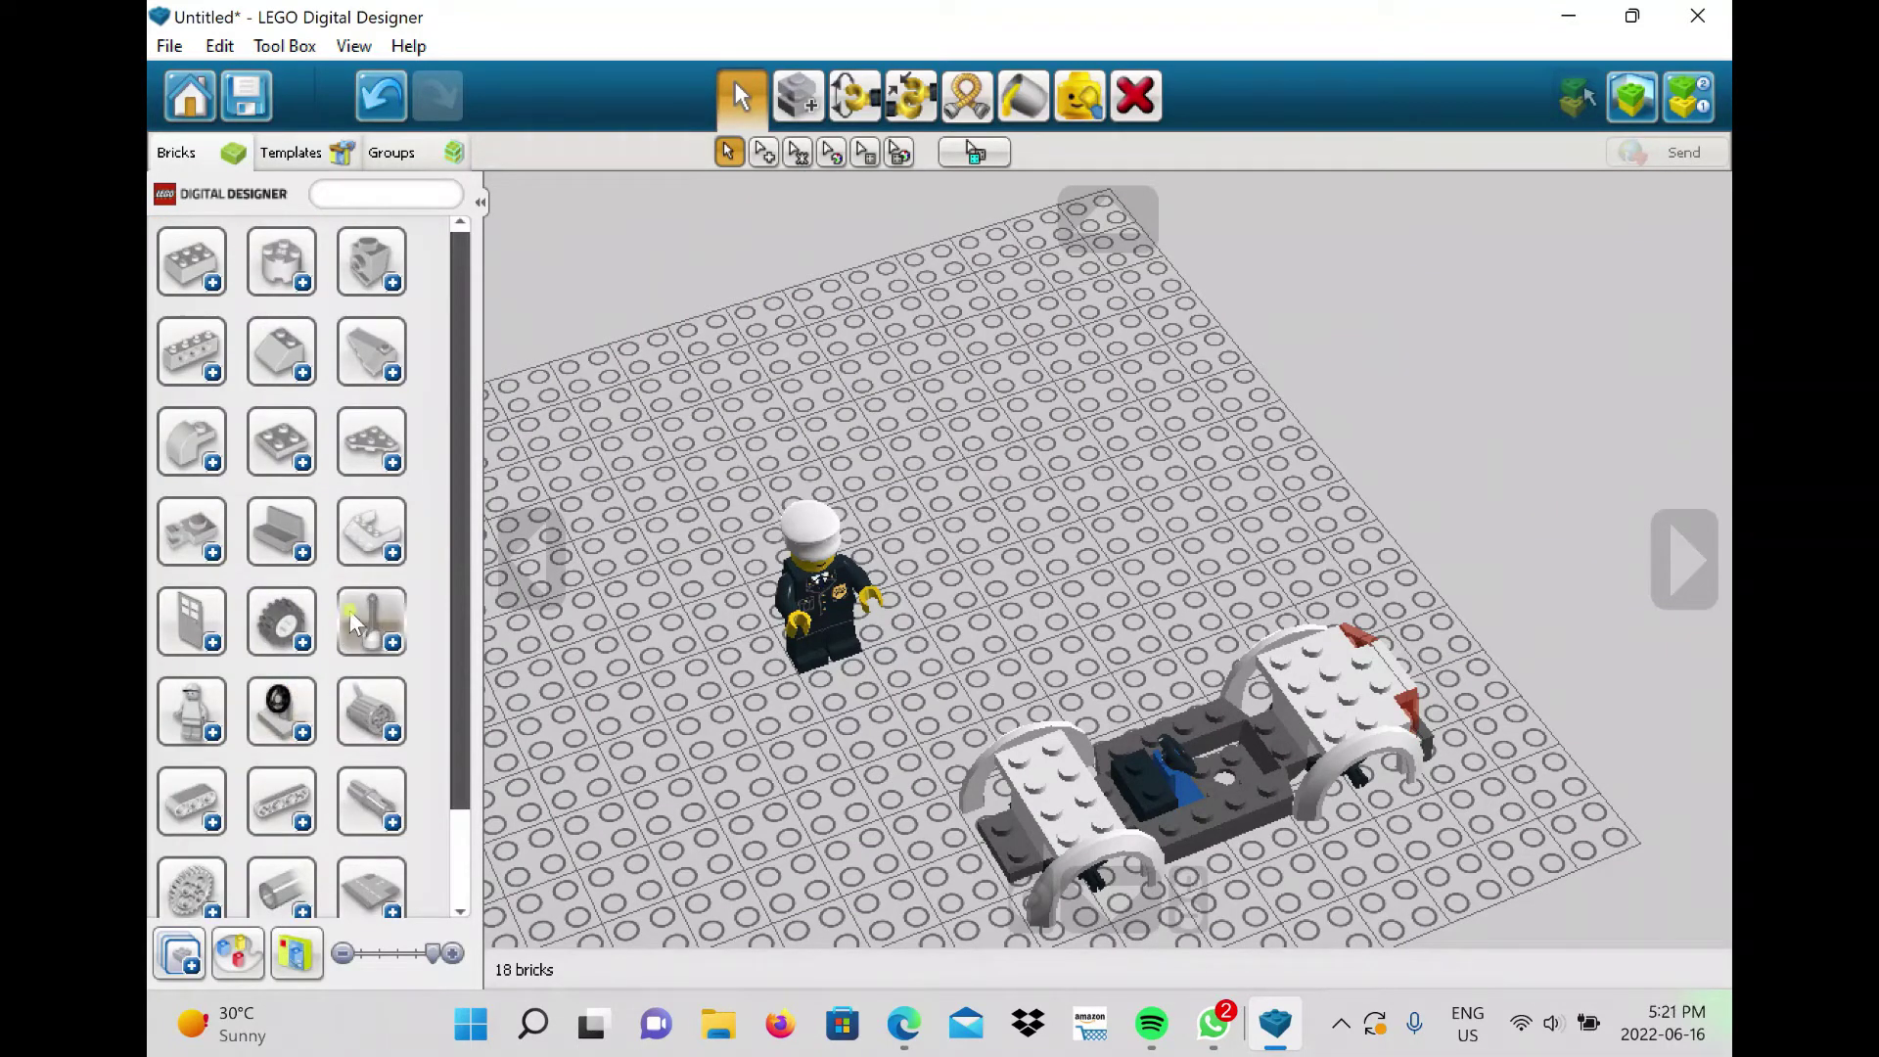
{"action": "left_click", "coordinate": [282, 352]}
{"action": "scroll", "coordinate": [299, 450], "scroll_direction": "down", "scroll_amount": 10}
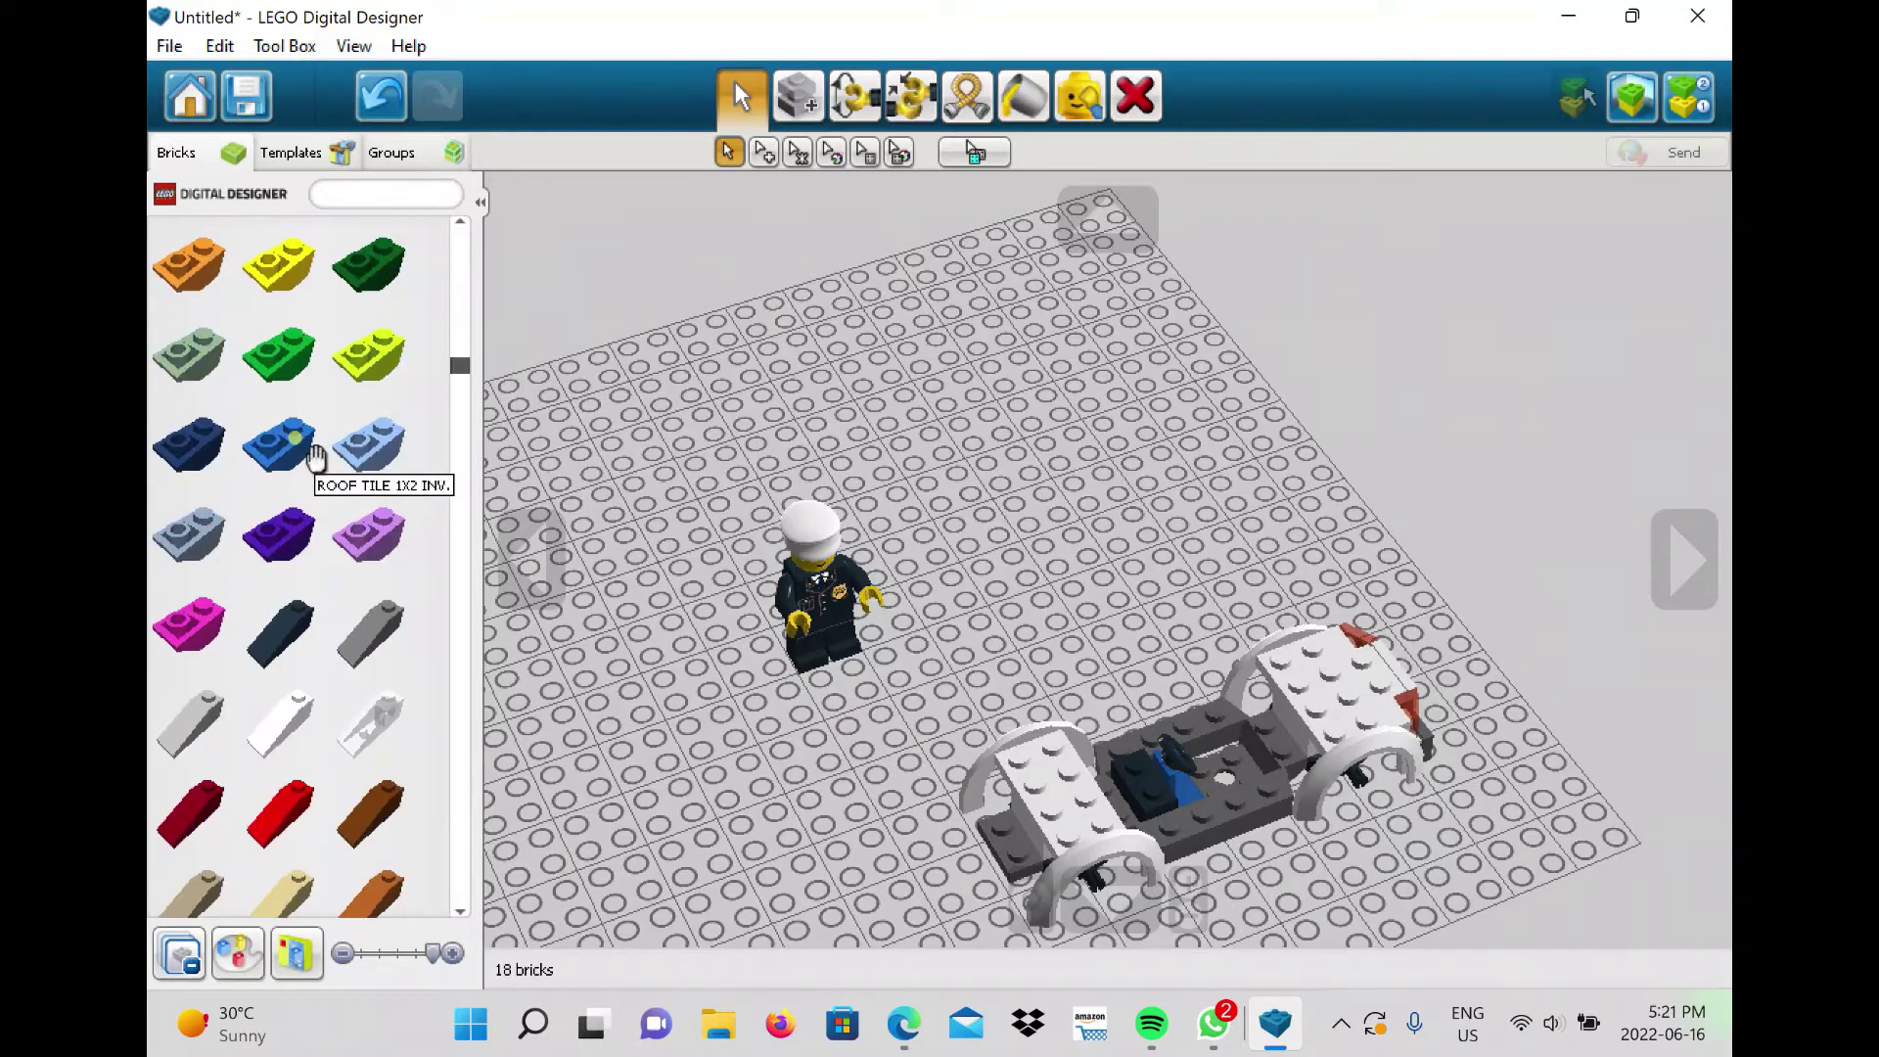
{"action": "scroll", "coordinate": [315, 455], "scroll_direction": "down", "scroll_amount": 8}
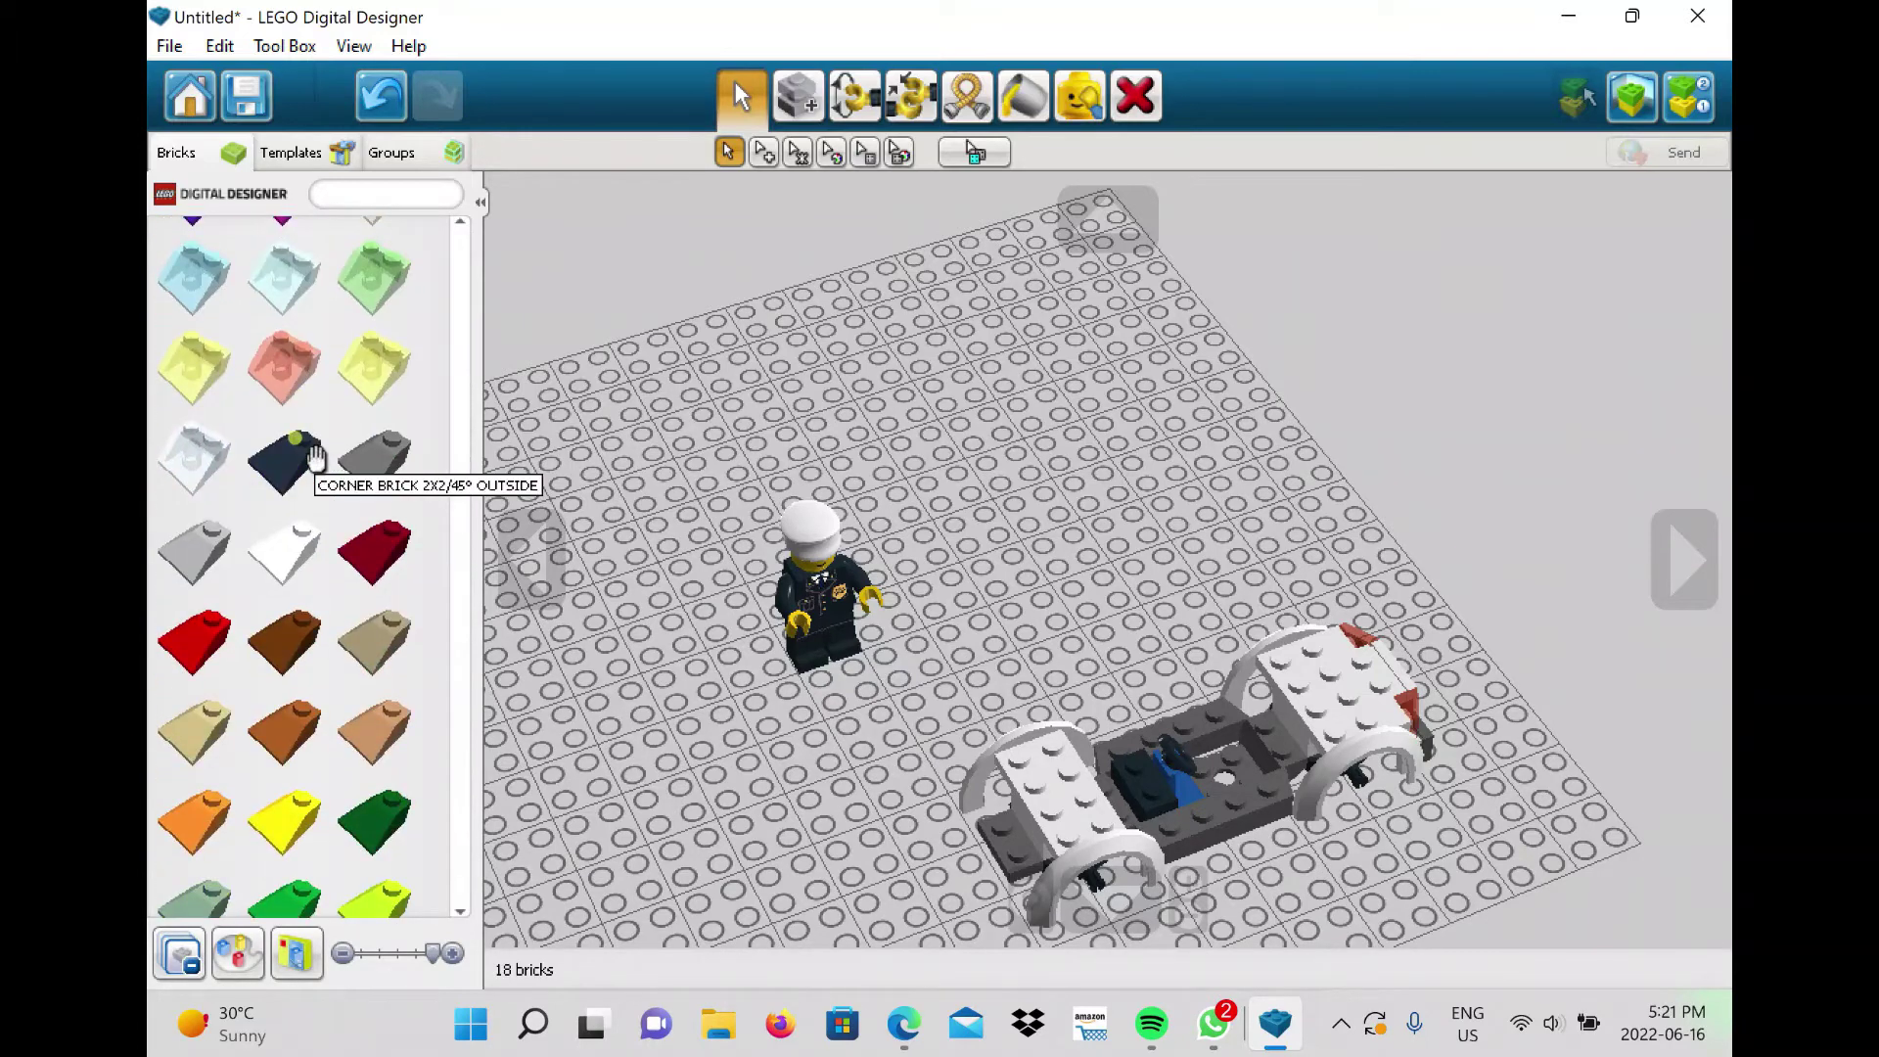
{"action": "scroll", "coordinate": [316, 456], "scroll_direction": "down", "scroll_amount": 10}
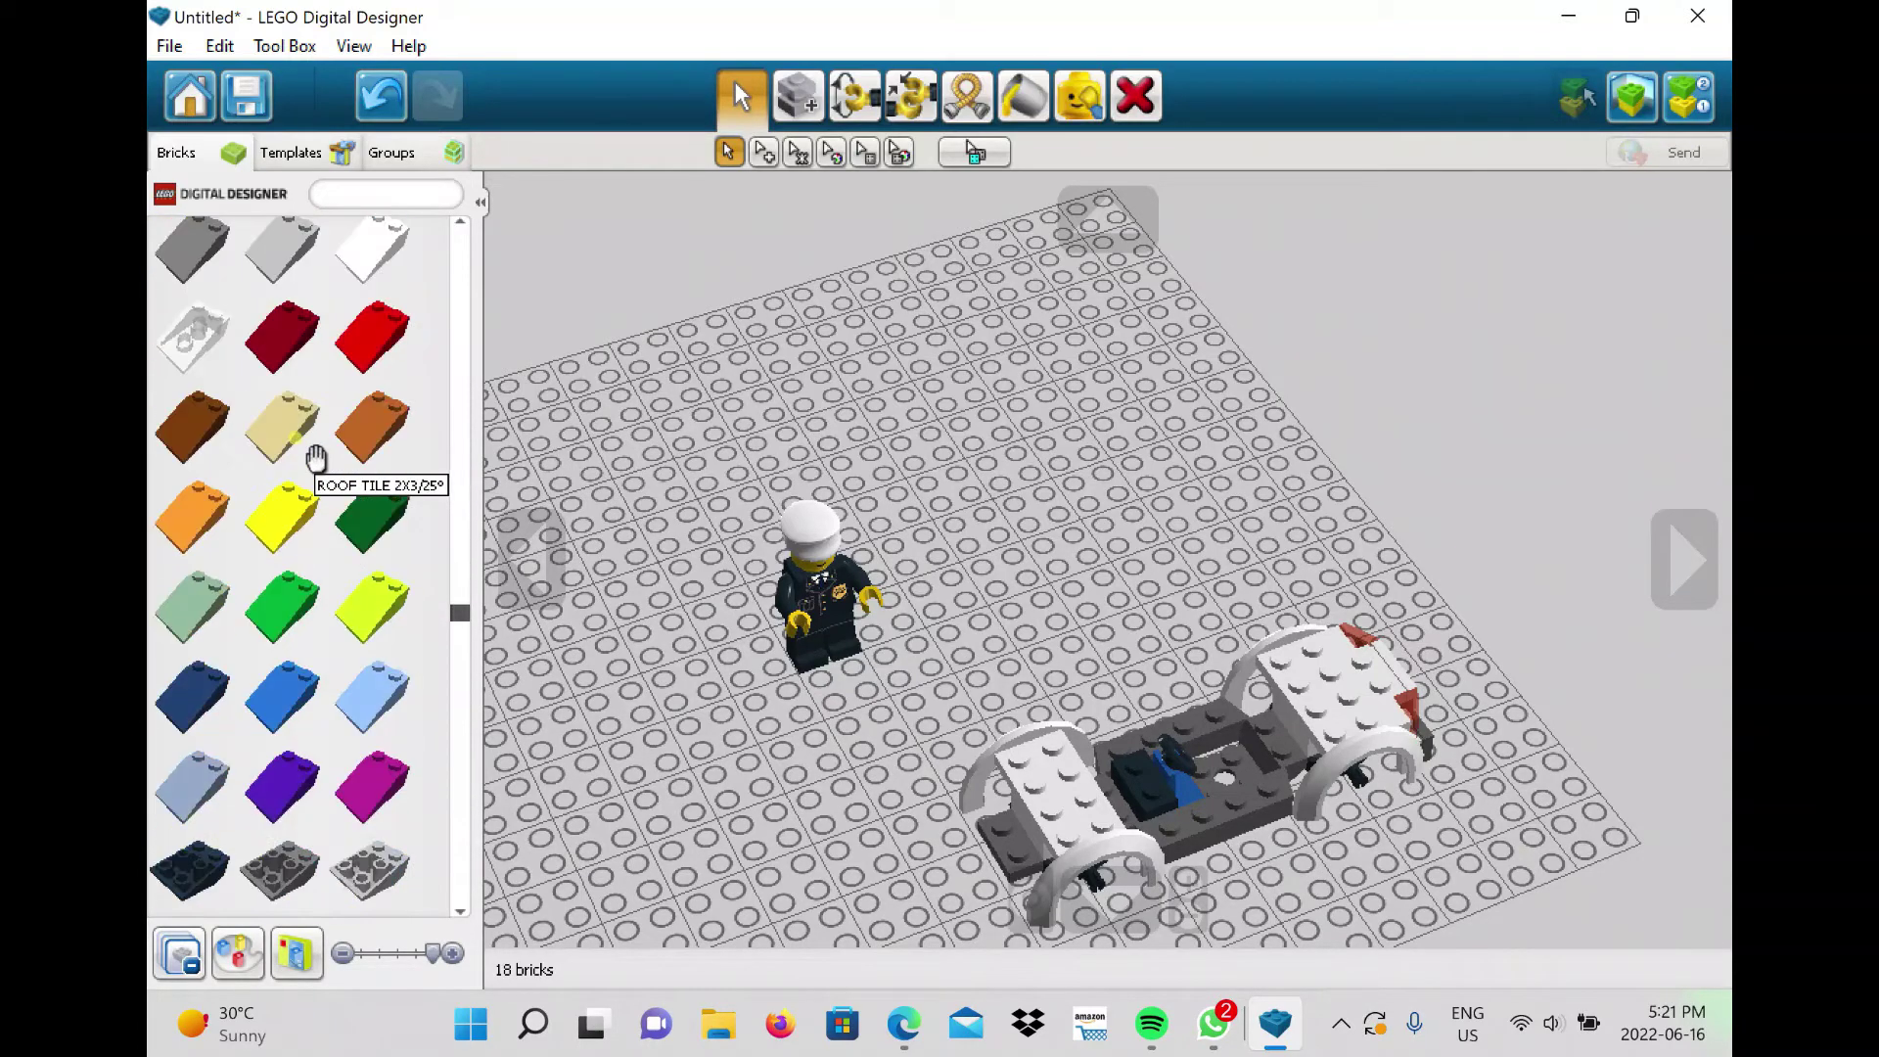
{"action": "scroll", "coordinate": [315, 457], "scroll_direction": "down", "scroll_amount": 10}
{"action": "left_click", "coordinate": [361, 284]}
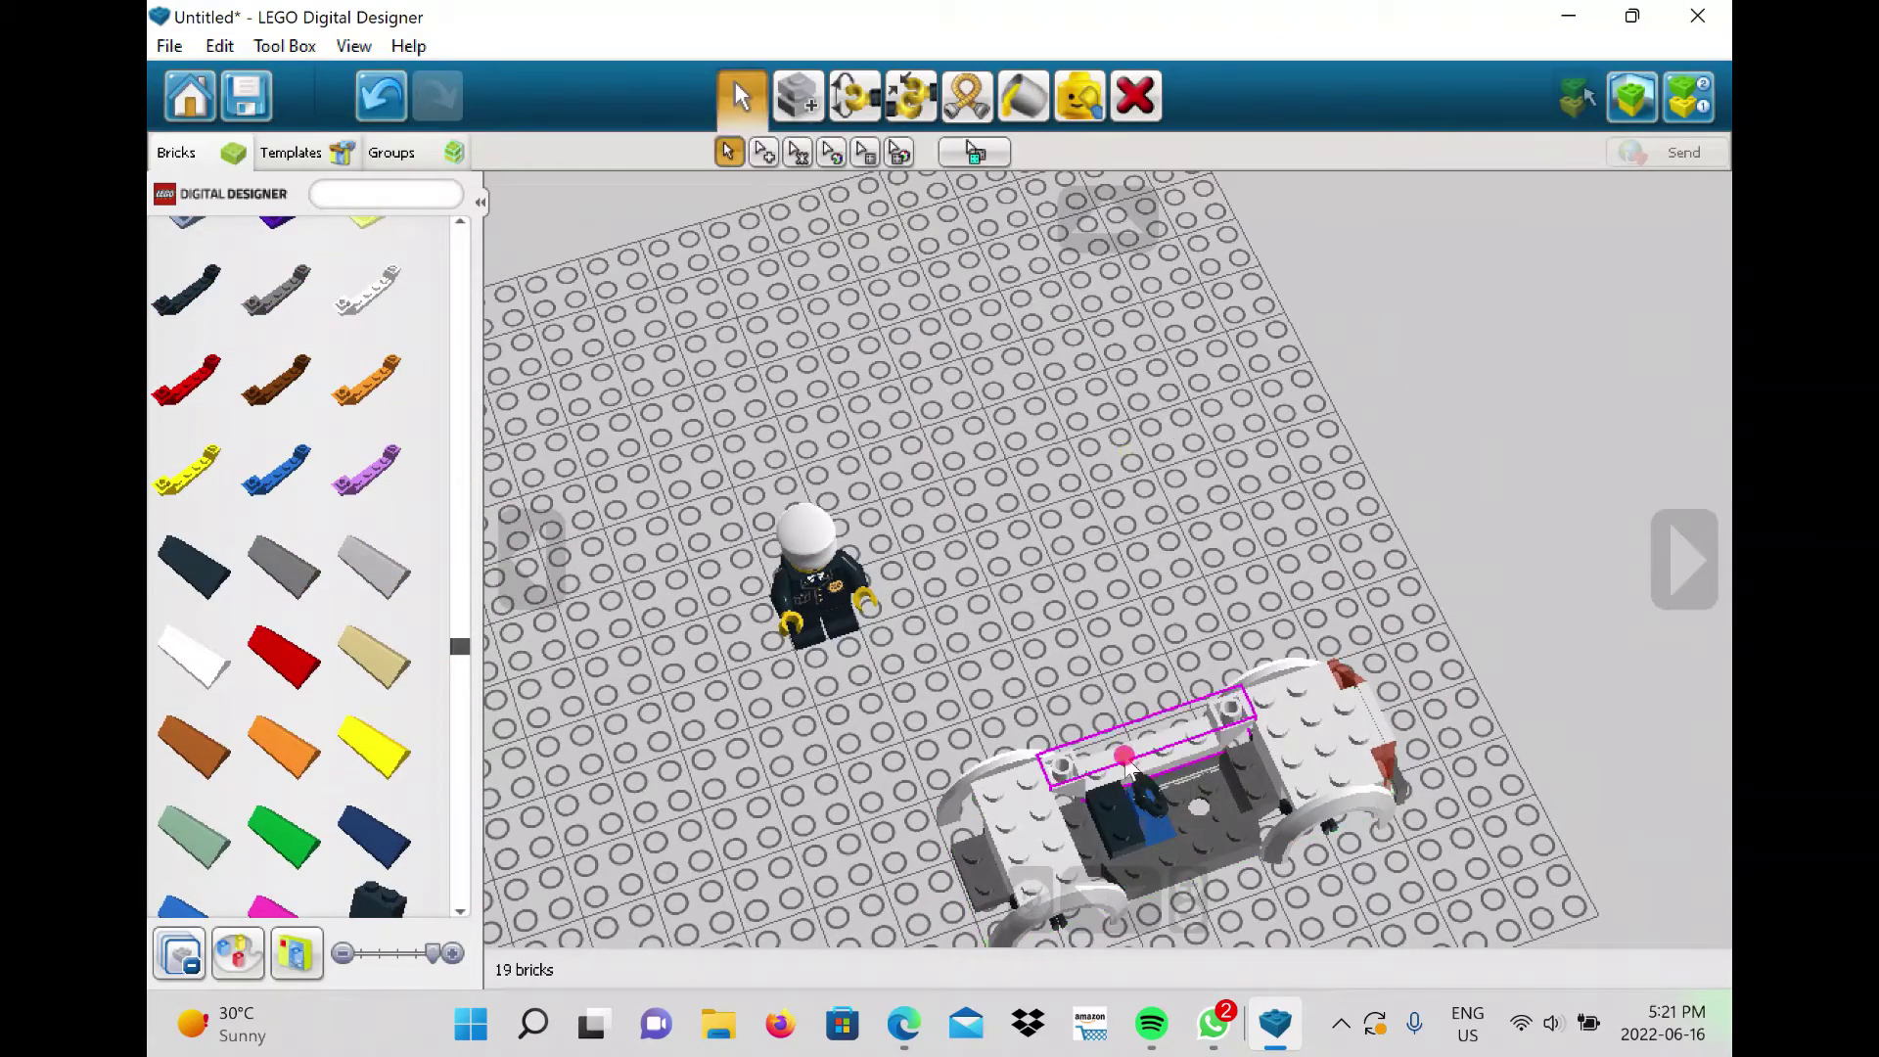
{"action": "left_click", "coordinate": [1192, 849]}
{"action": "left_click", "coordinate": [1176, 835]}
Duplicate the white knobbed brick and place the copy across the bare end of the chassis in front of the wheel arches.
{"action": "right_click_drag", "start_coordinate": [1105, 467], "coordinate": [1179, 529], "text": "shift"}
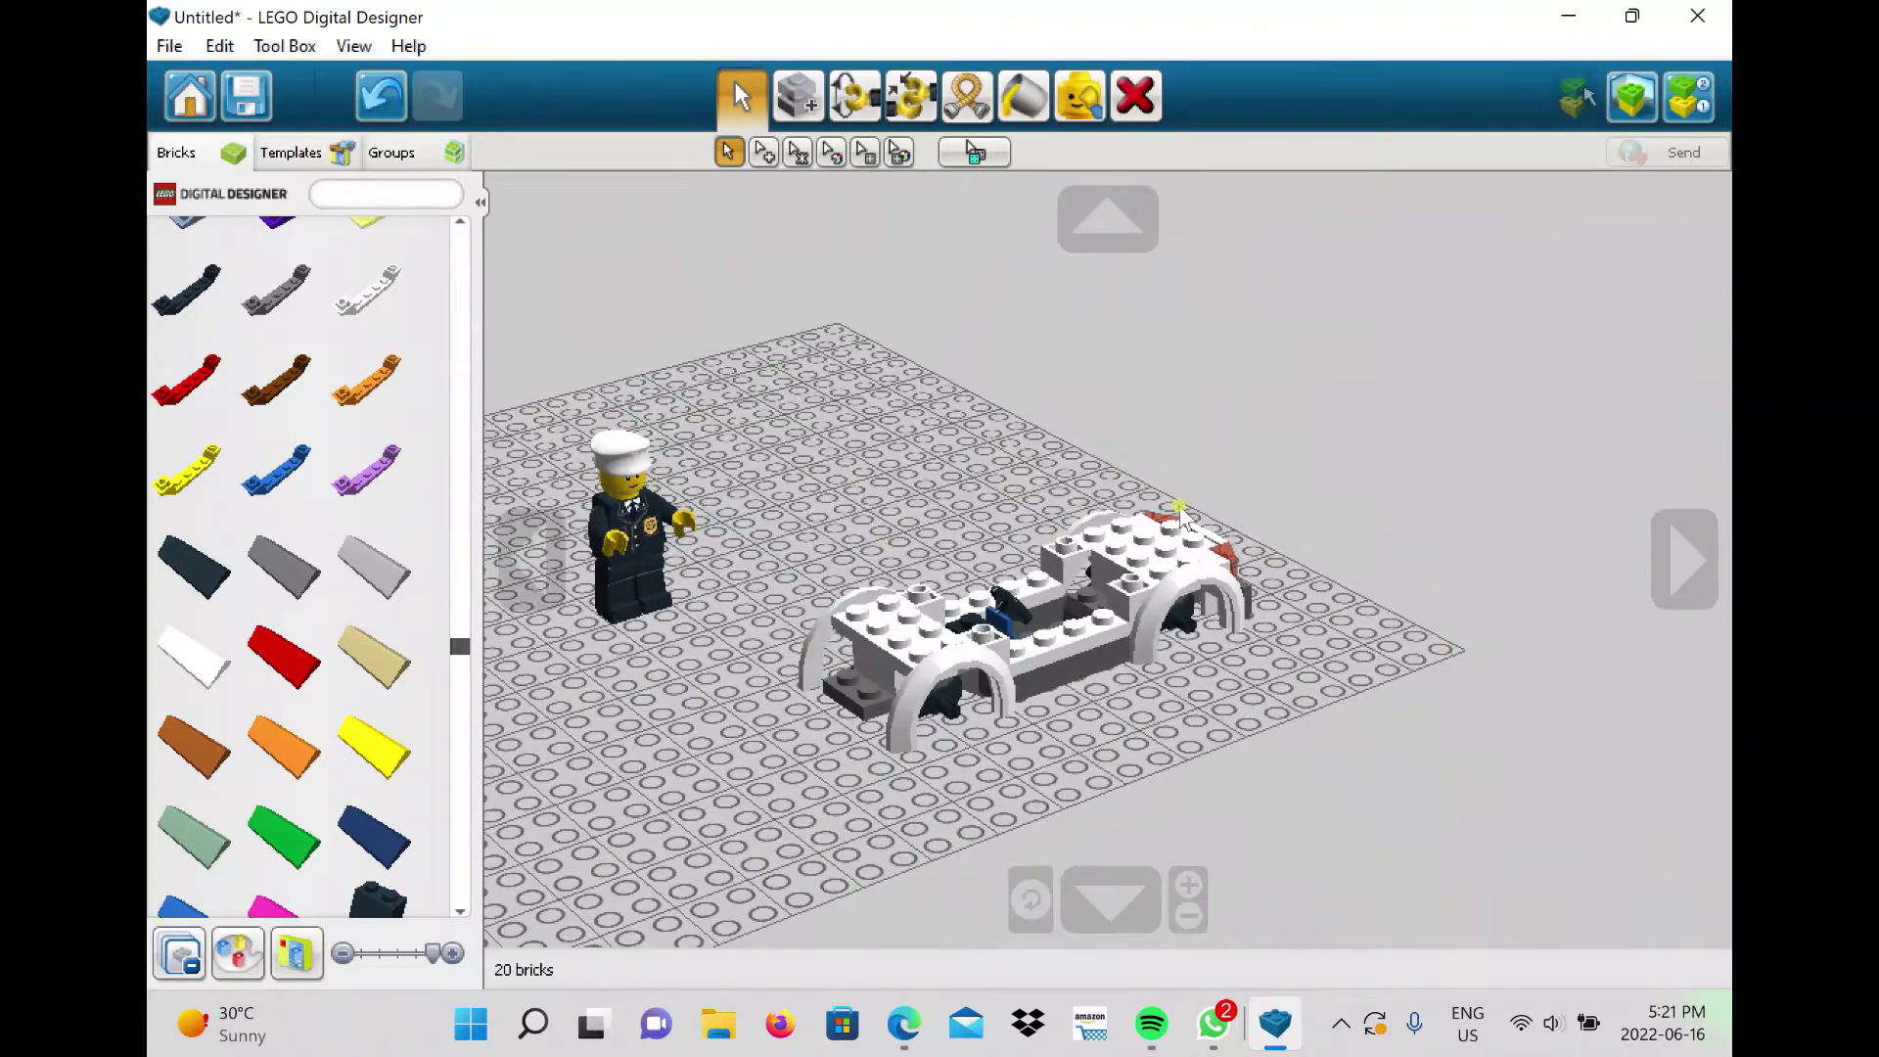
{"action": "left_click", "coordinate": [1160, 531]}
{"action": "key", "text": "ctrl+c"}
{"action": "key", "text": "ctrl+v"}
{"action": "left_click", "coordinate": [862, 693]}
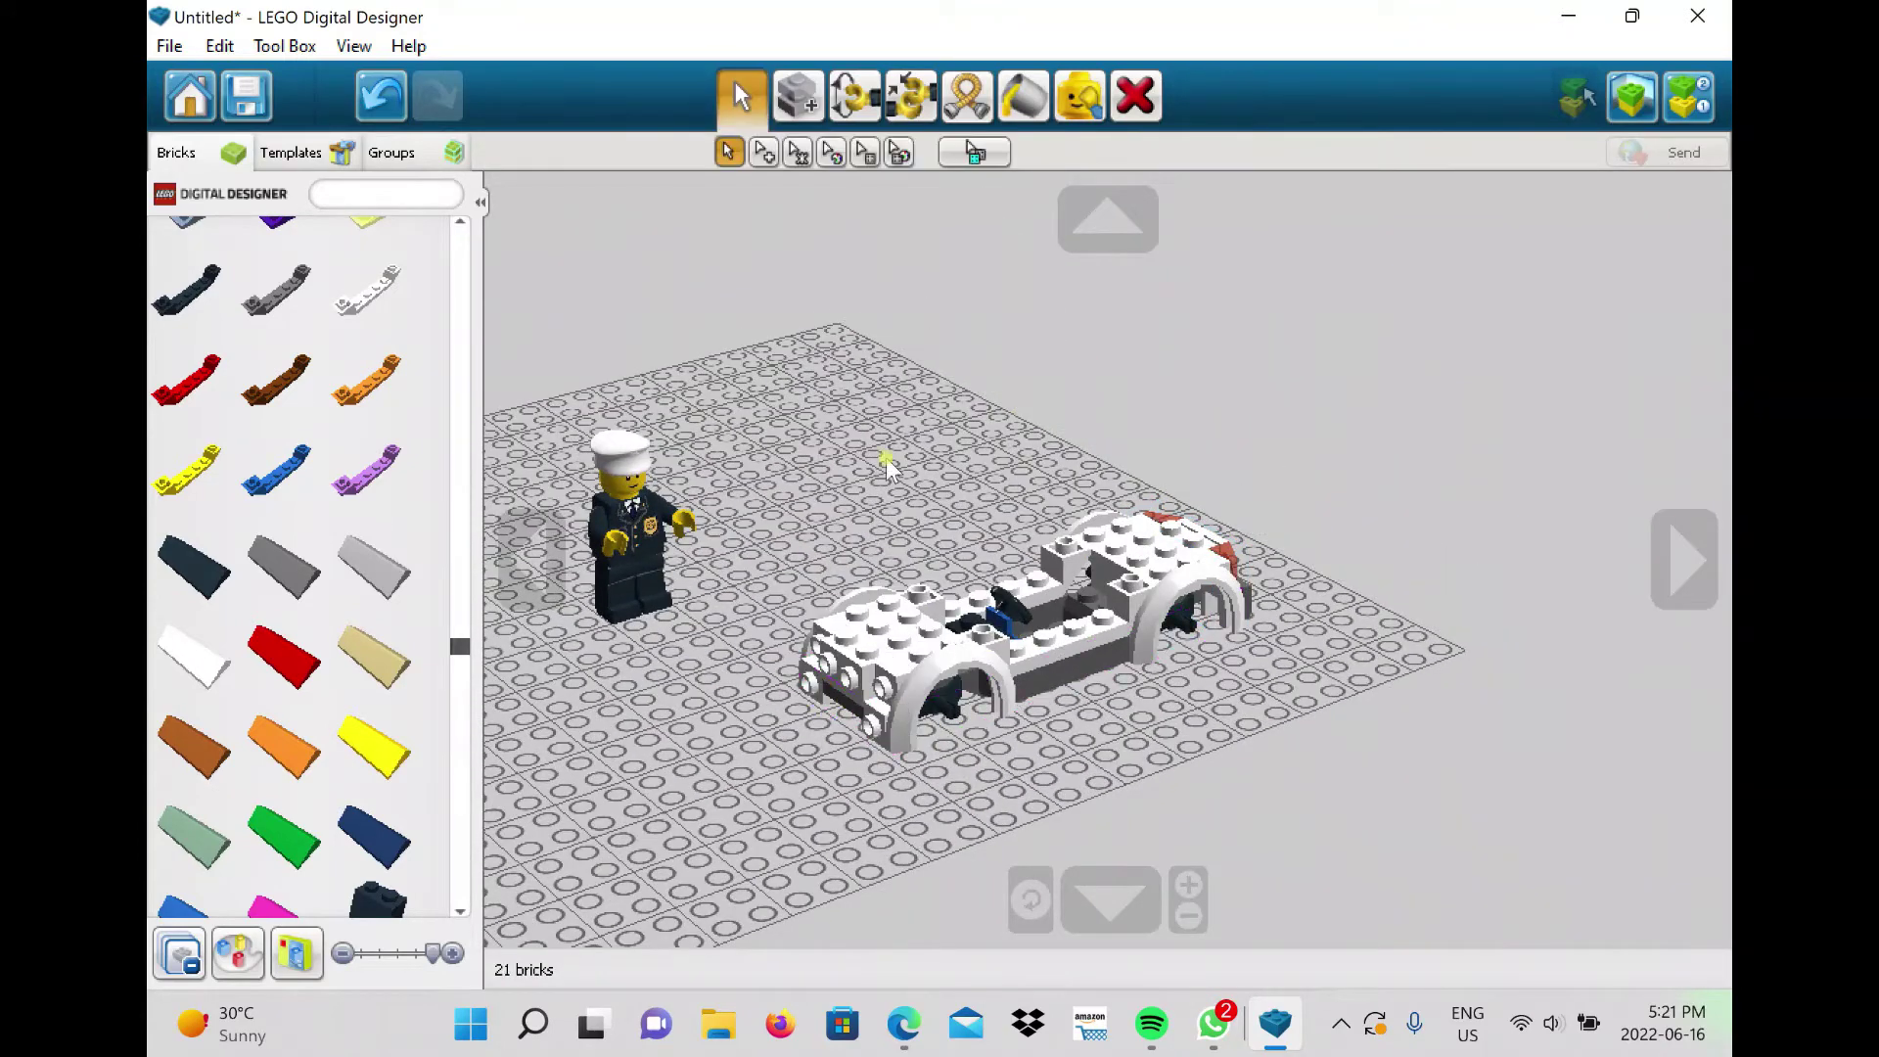